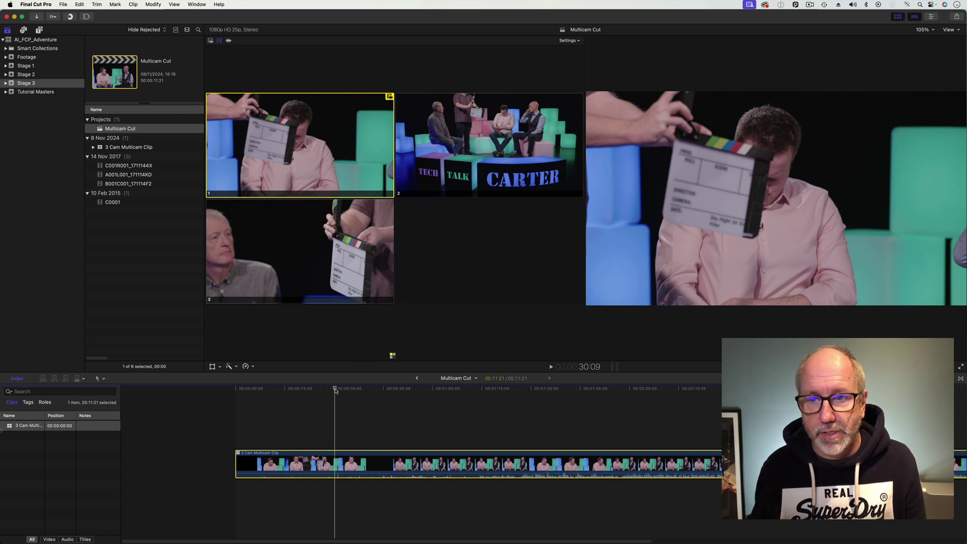
Play the opening of the Multicam Cut, jump back slightly, and stop playback
key("space")
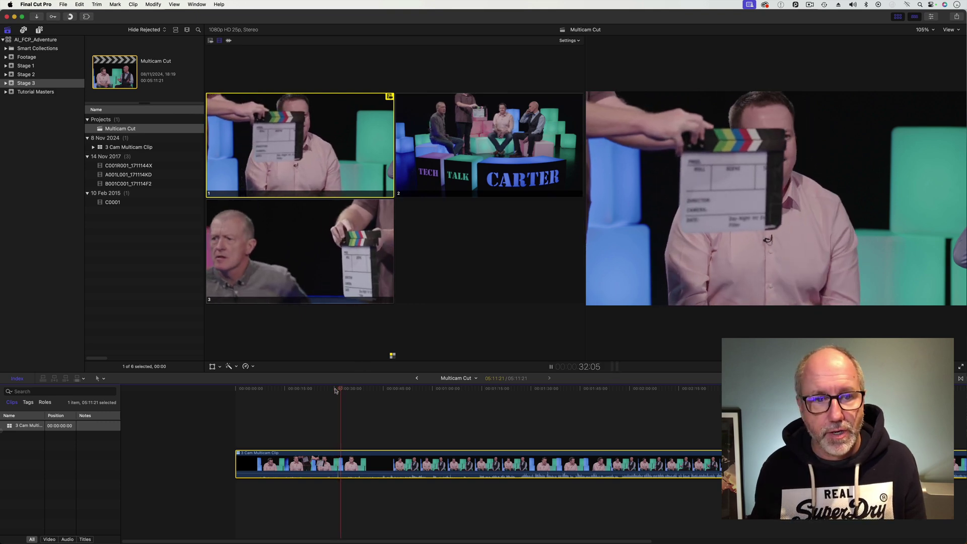
left_click(335, 391)
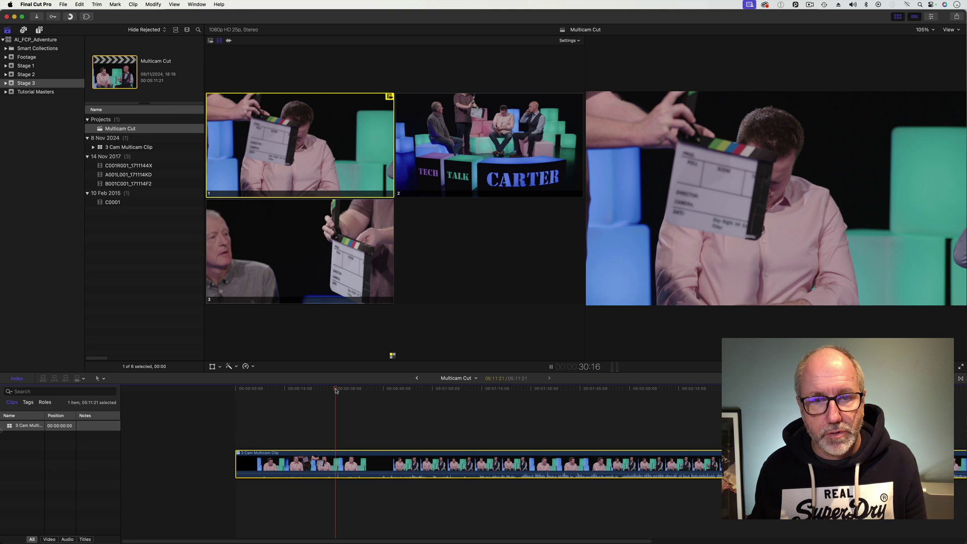
key("space")
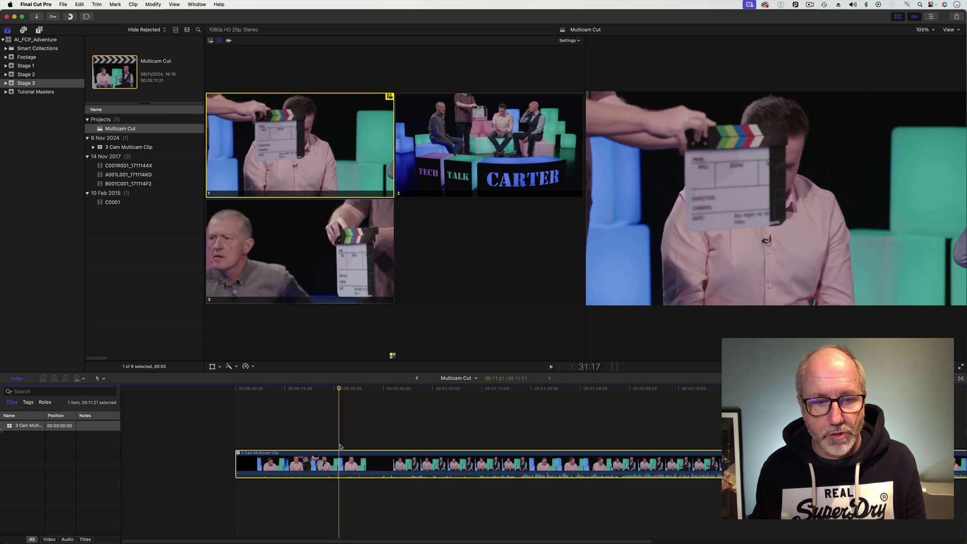
Collapse the audio components and uncheck audio channel 1 in the clip's Audio Configuration
key("ctrl+alt+s")
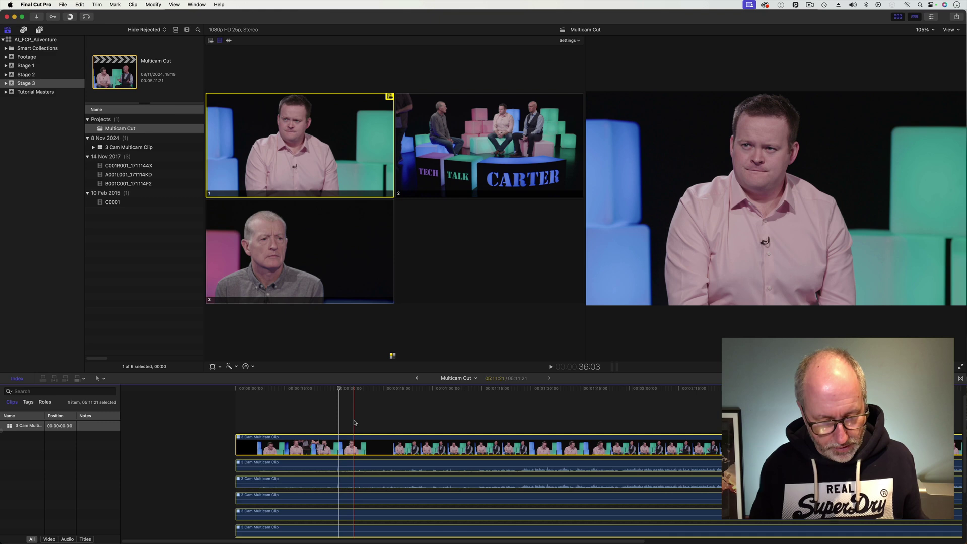
key("ctrl+alt+s")
key("super+4")
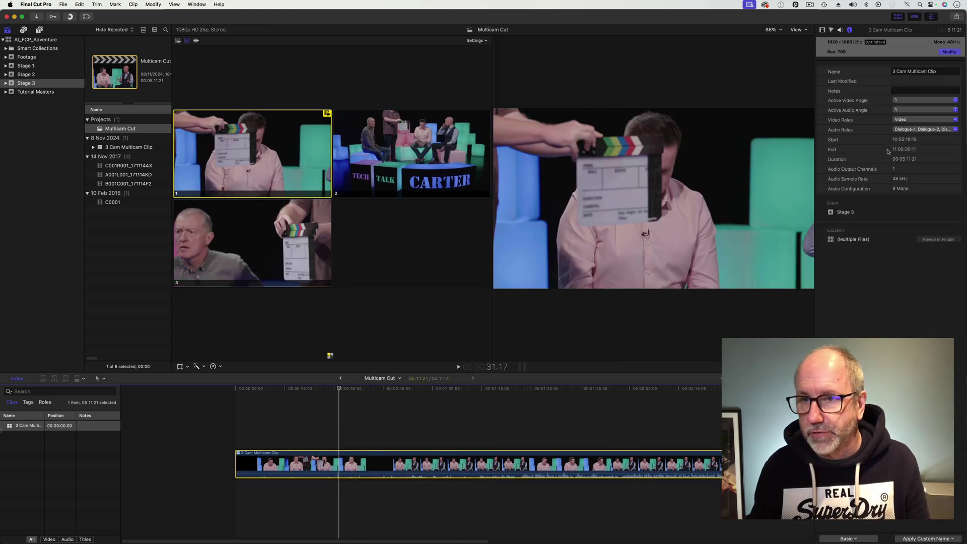
left_click(841, 30)
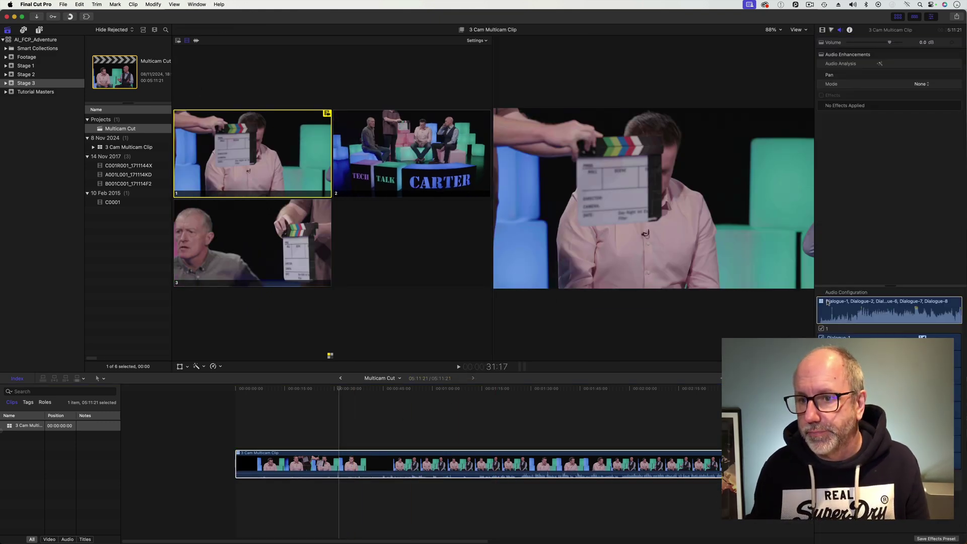
left_click(822, 330)
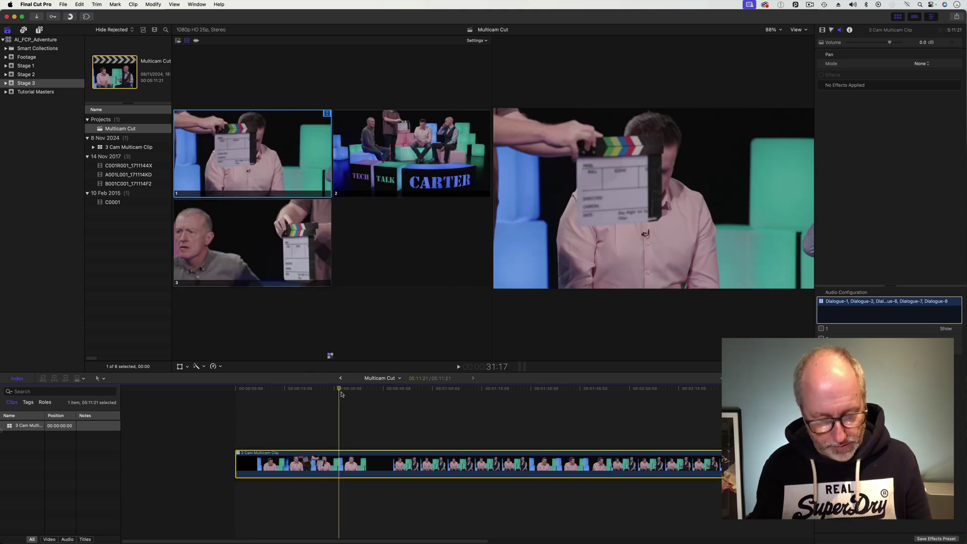
key("super+4")
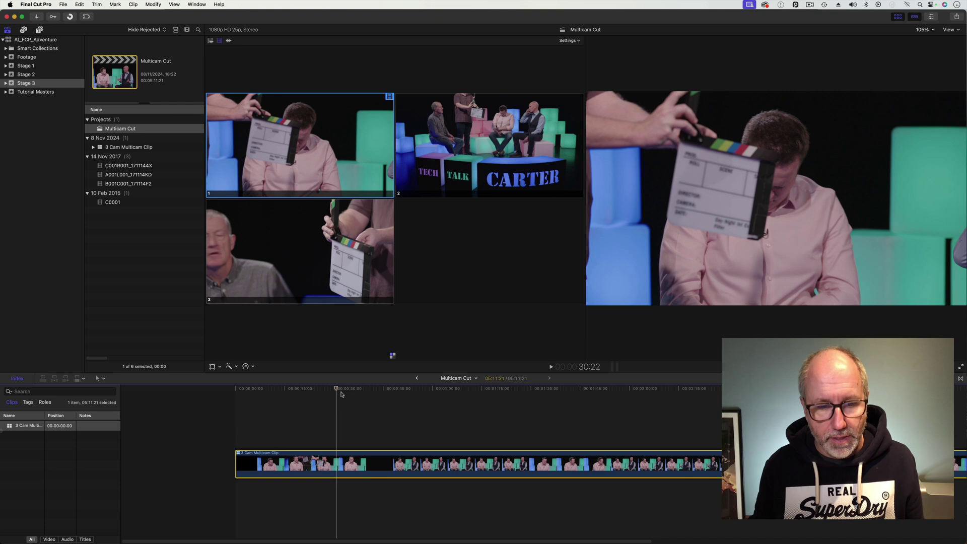
Trim the start at the clapper and live-cut to angles 2, 3, 1, 2, 3, 1, 2
key("alt+bracketleft")
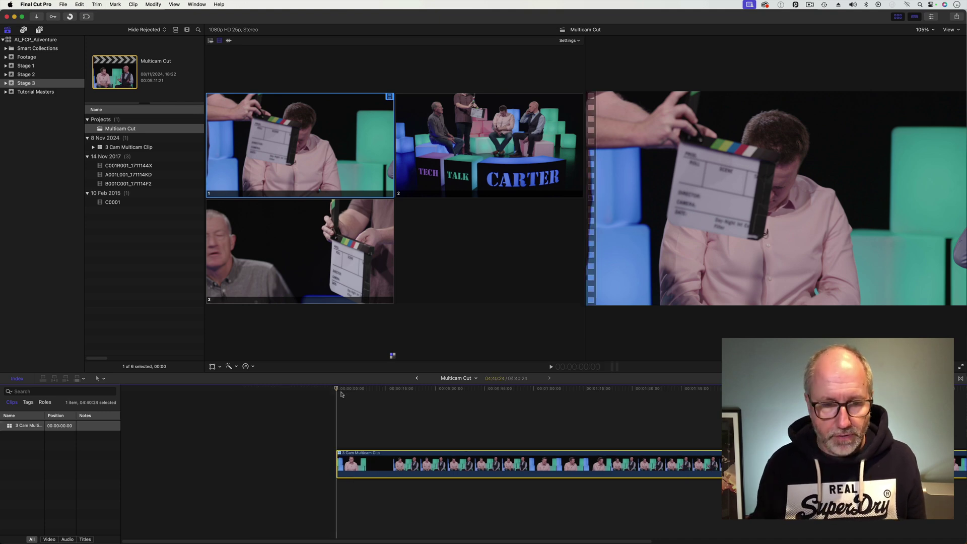
key("space")
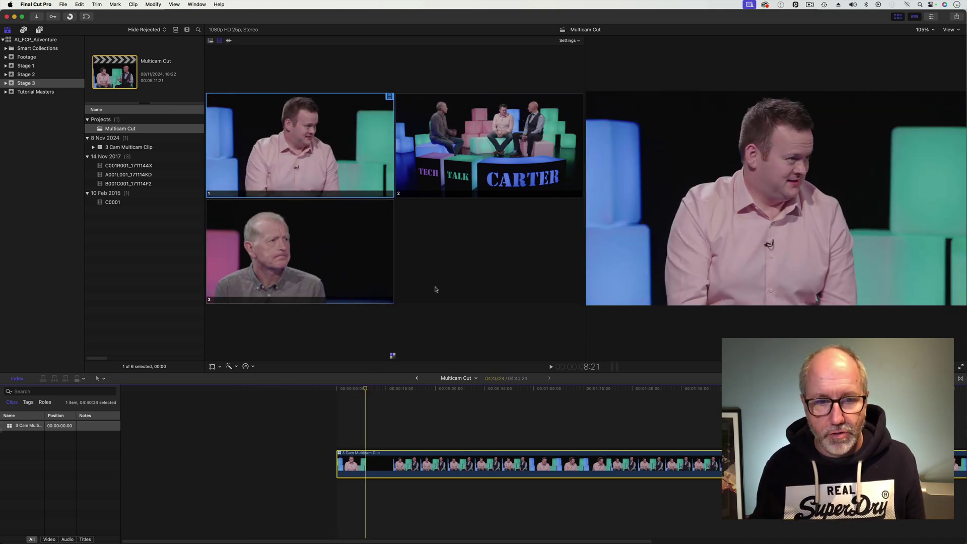
left_click(472, 135)
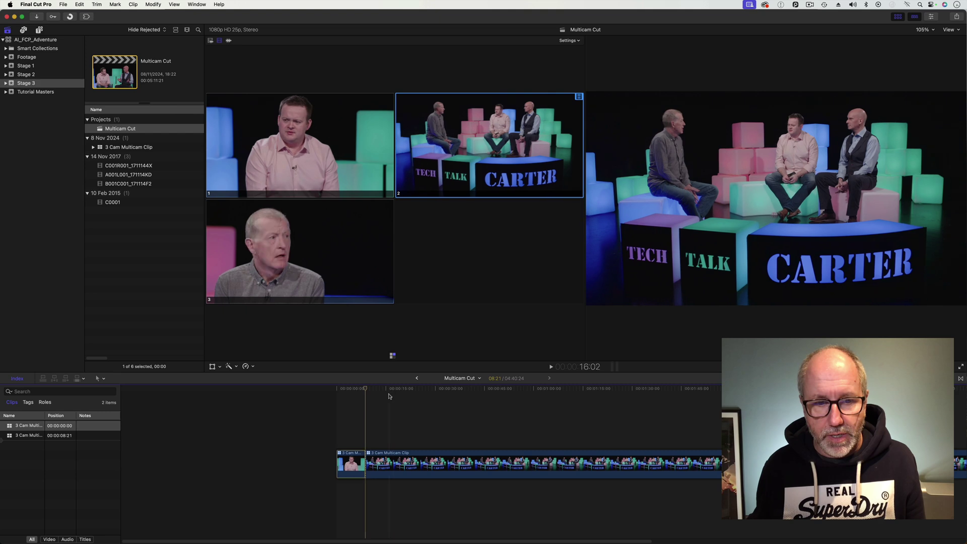
left_click(339, 283)
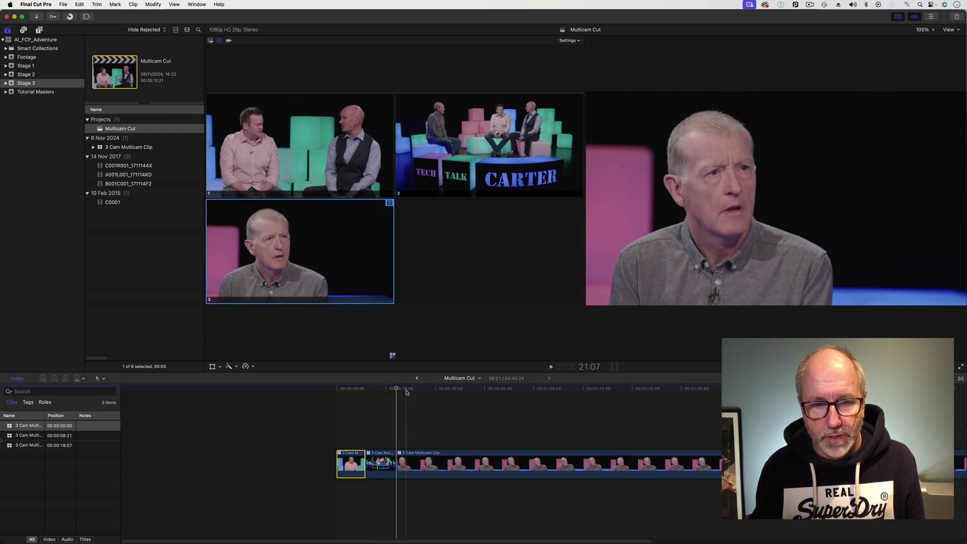
left_click(330, 171)
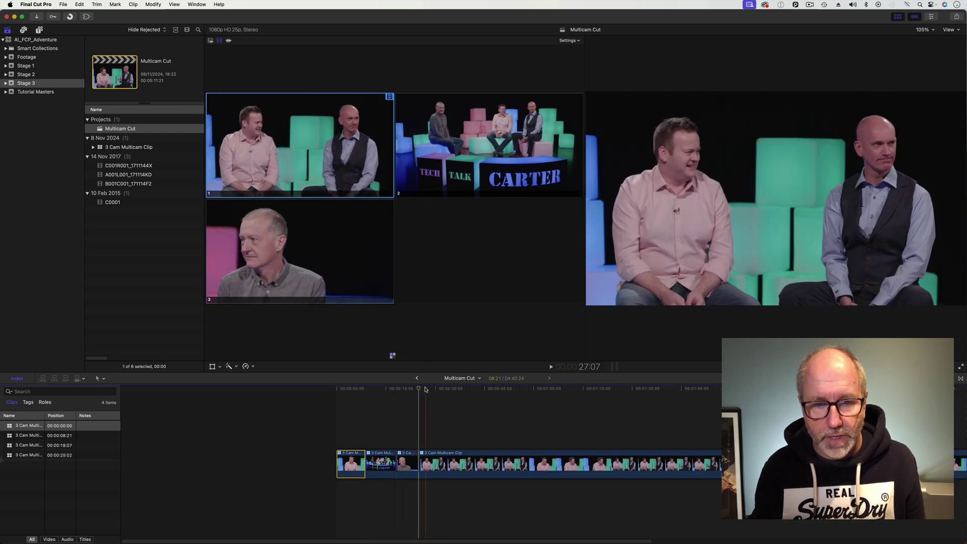
left_click(469, 165)
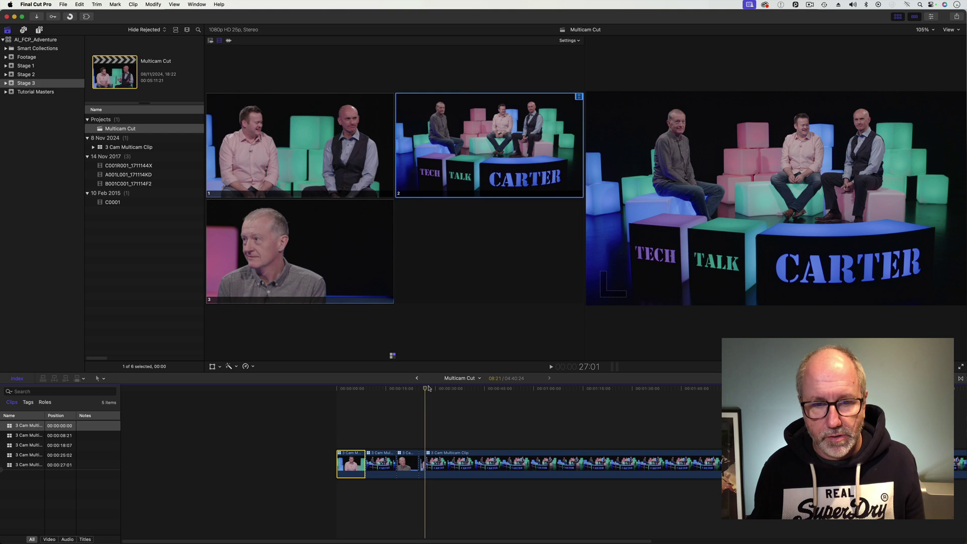
left_click(336, 297)
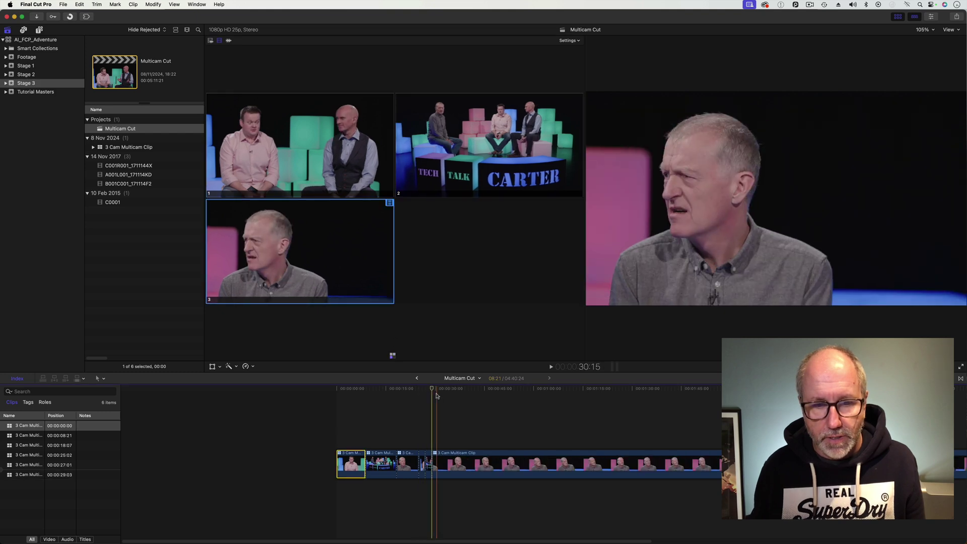
left_click(347, 189)
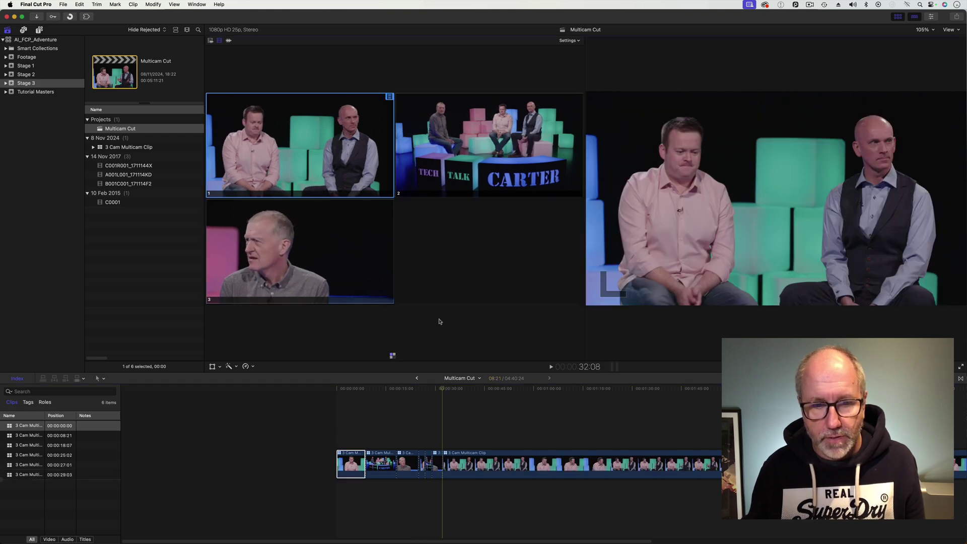
left_click(464, 183)
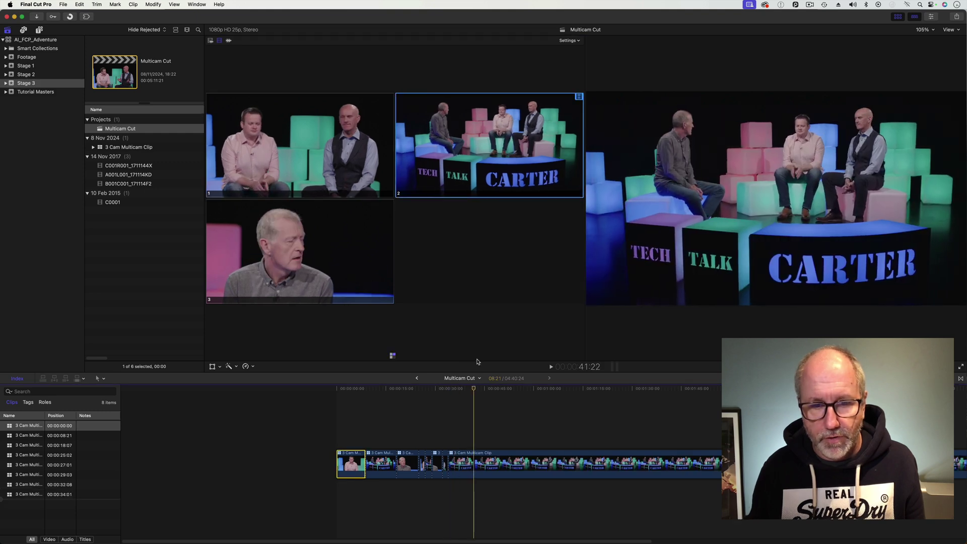
Cut to angles 1, 3, 1, 2, then trim the end at 56:07 and fit the edit
key("1")
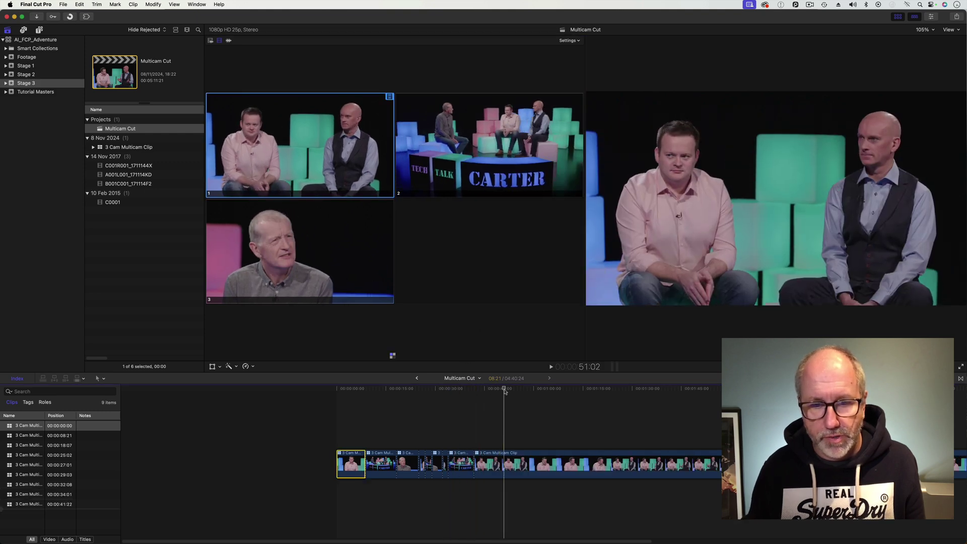
key("3")
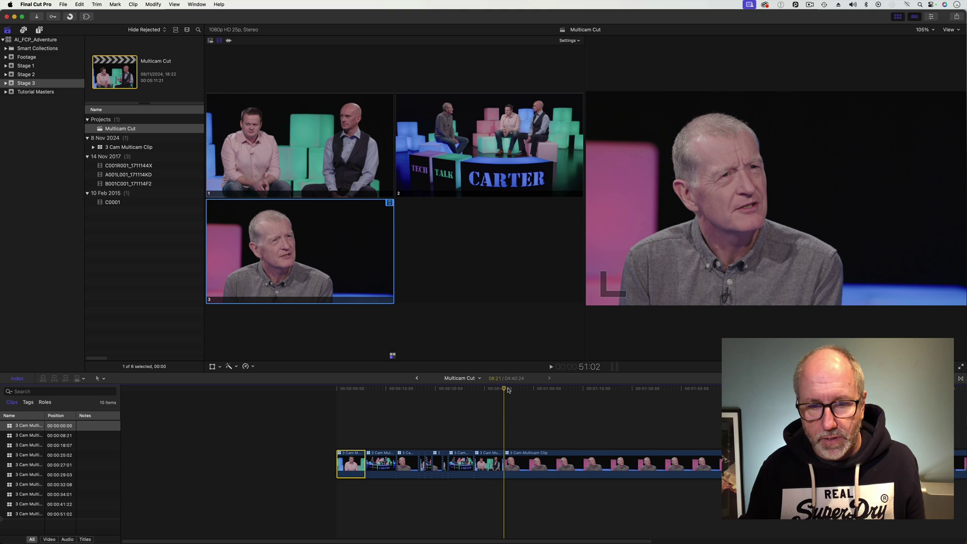
left_click(312, 162)
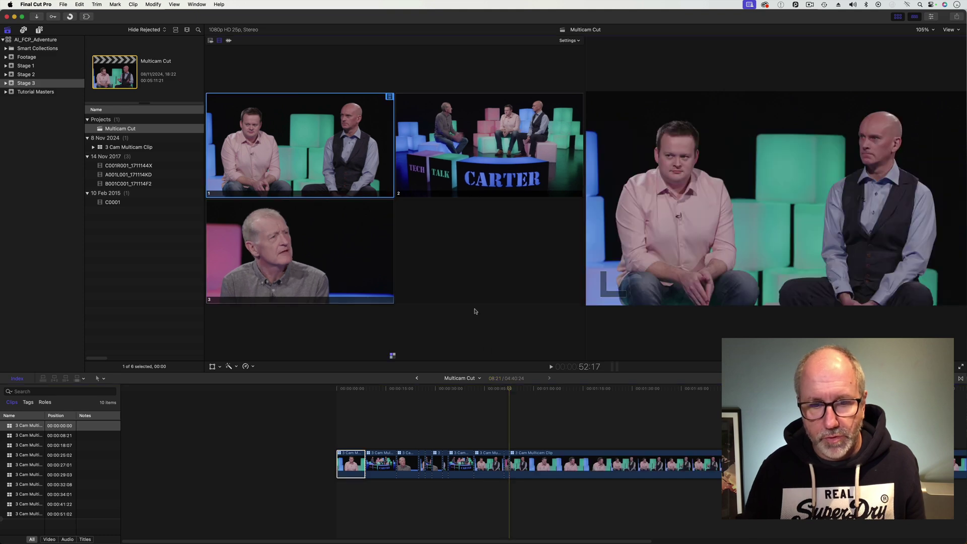
left_click(468, 173)
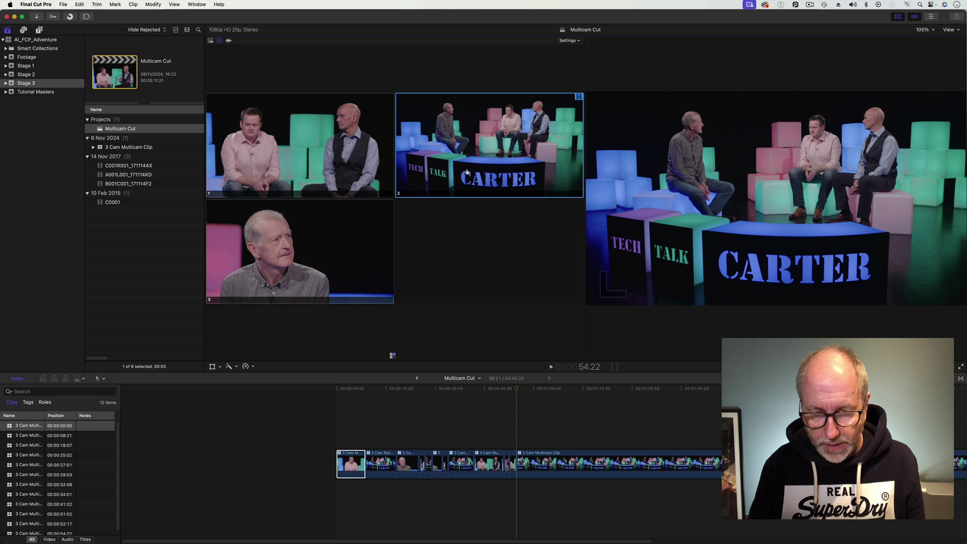
left_click(520, 389)
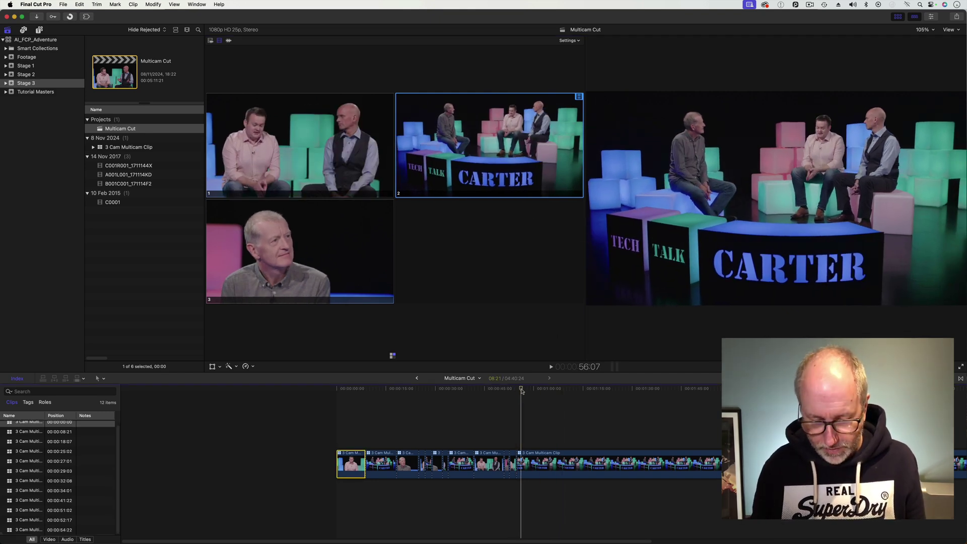
key("alt+bracketright")
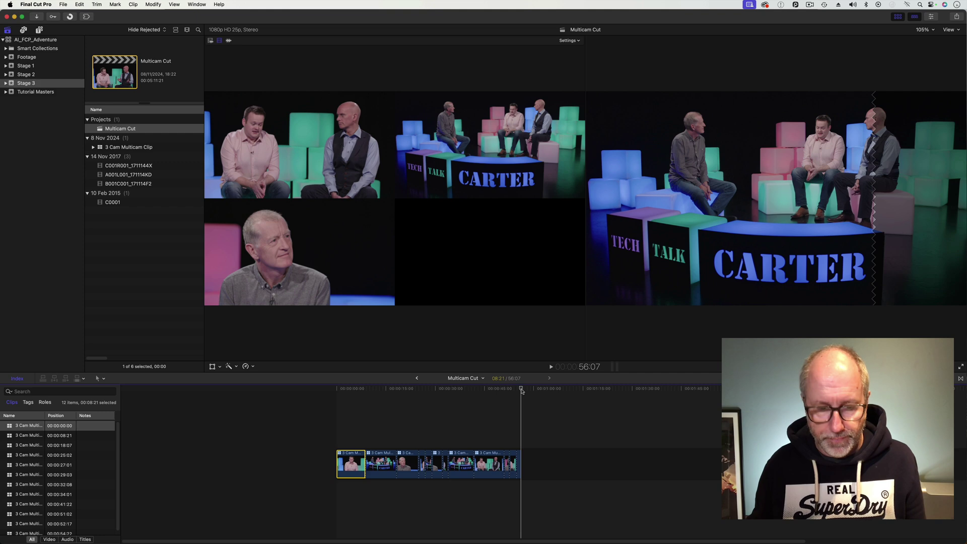
key("shift+z")
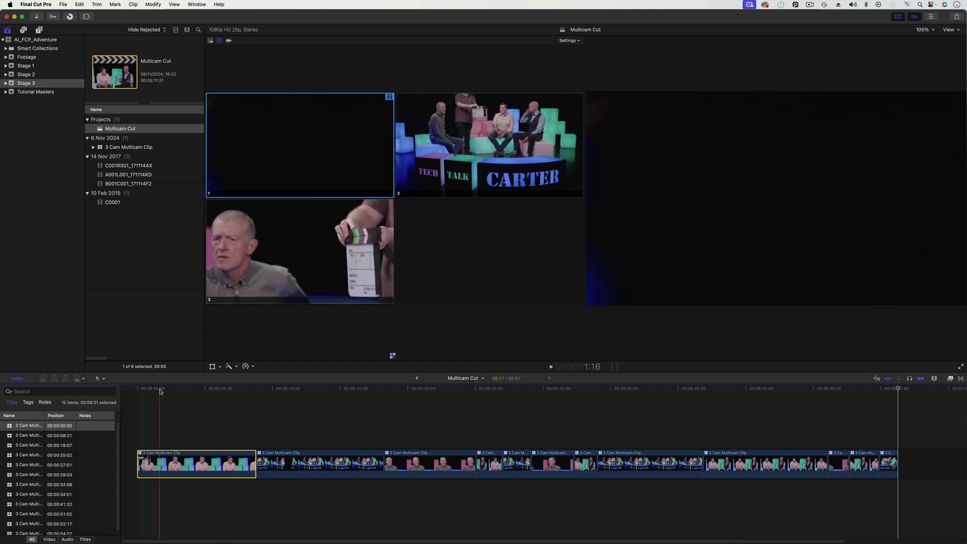
left_click(167, 395)
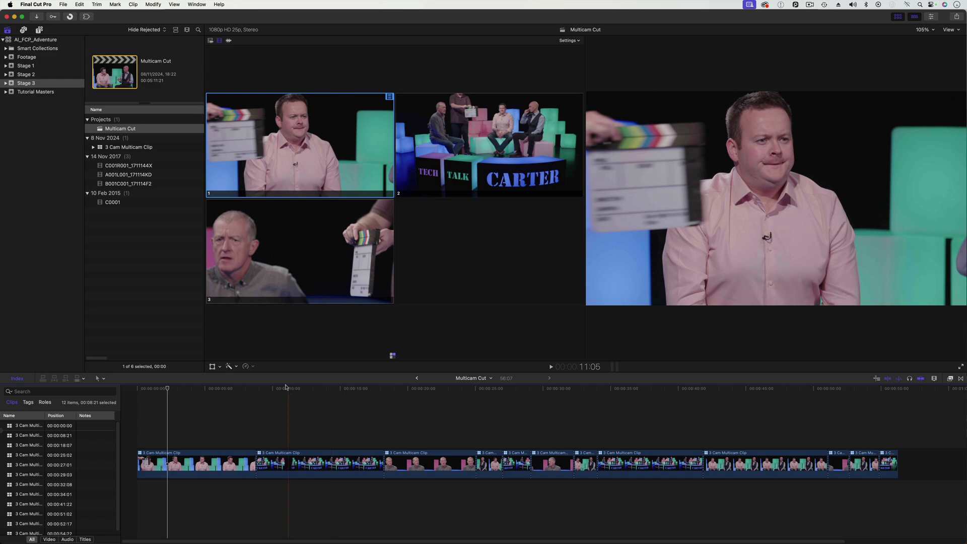
left_click(239, 393)
Export the Multicam Cut as an XML named 'Multicam Cut Donor' into AA_03
key("Home")
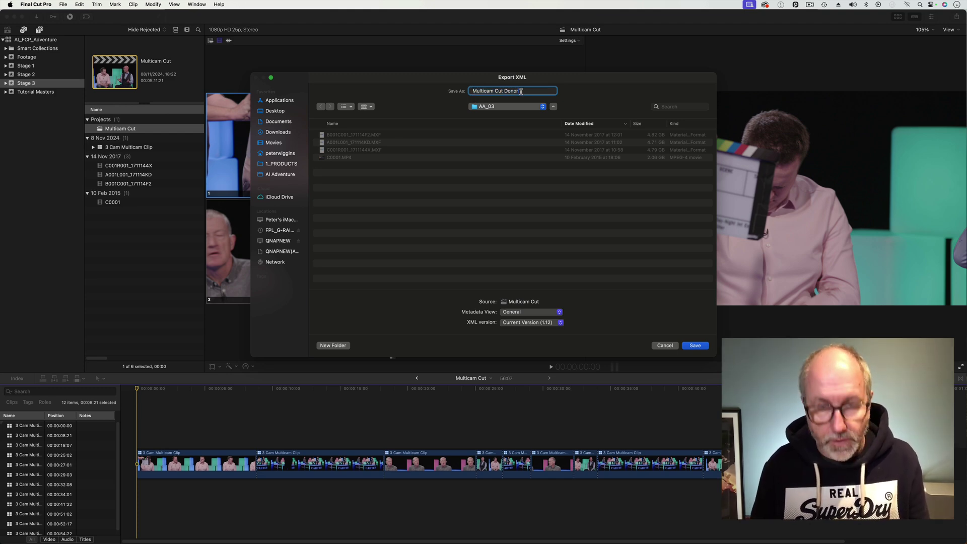
left_click(696, 346)
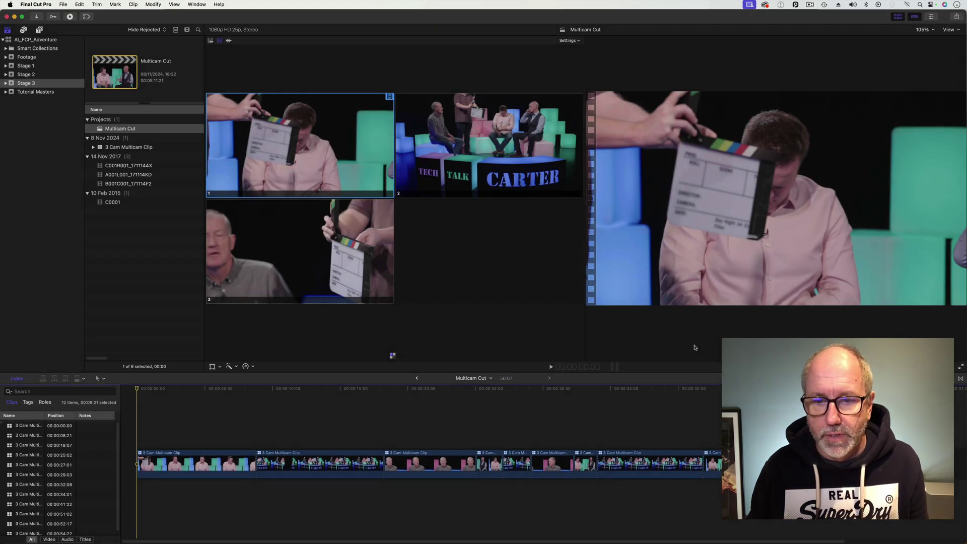
Duplicate Multicam Cut Donor.fcpxmld in AA_03 and rename the copy 'Multicam Cut Res'
mouse_move(343, 542)
left_click(264, 536)
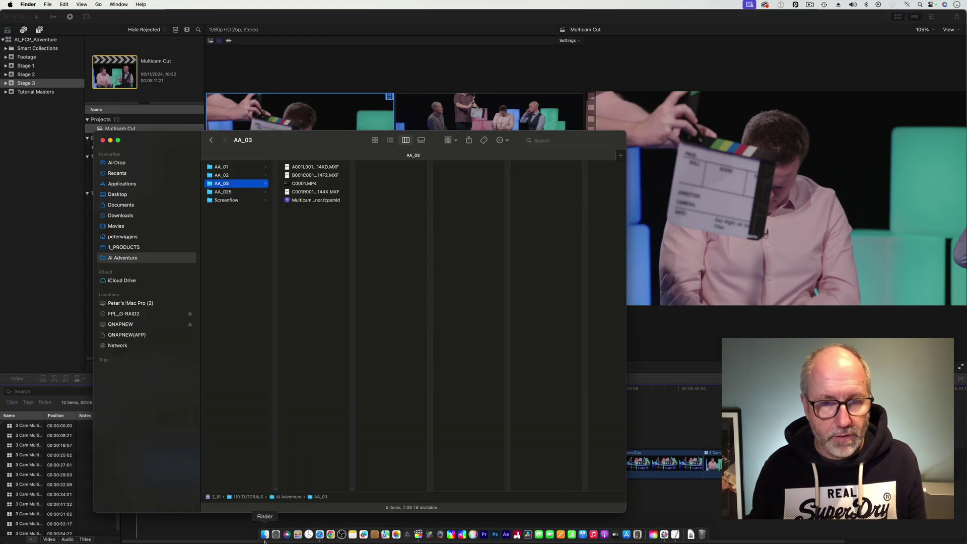
left_click(308, 201)
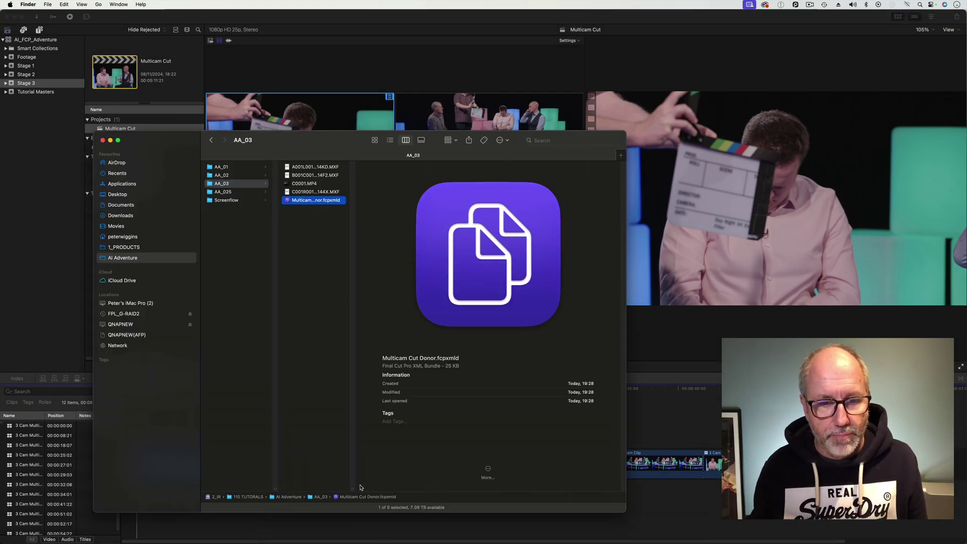
left_click_drag(351, 489, 393, 485)
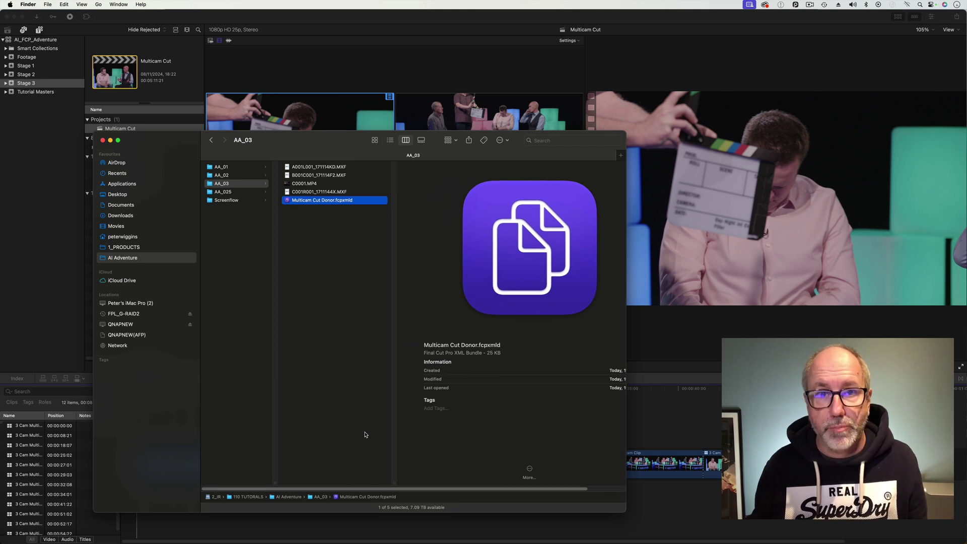
right_click(320, 202)
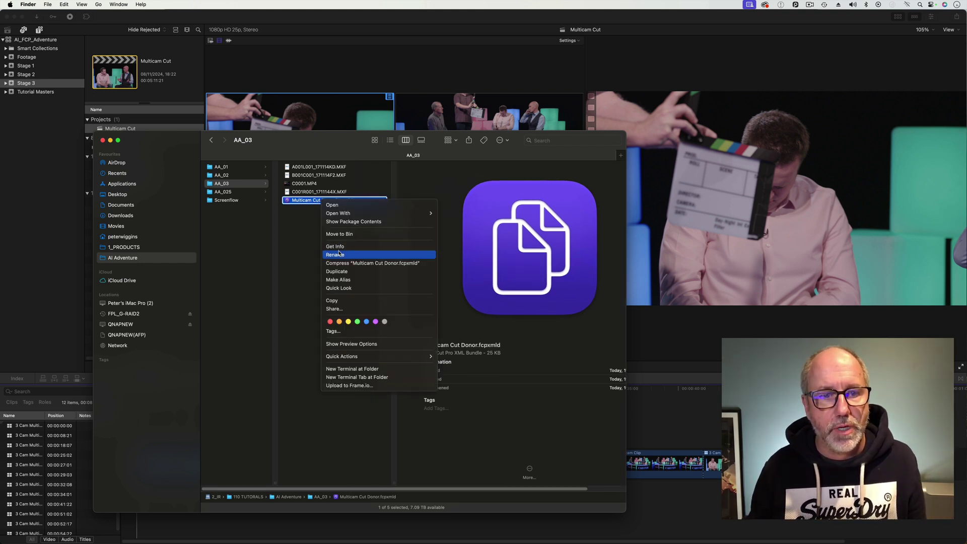
left_click(338, 271)
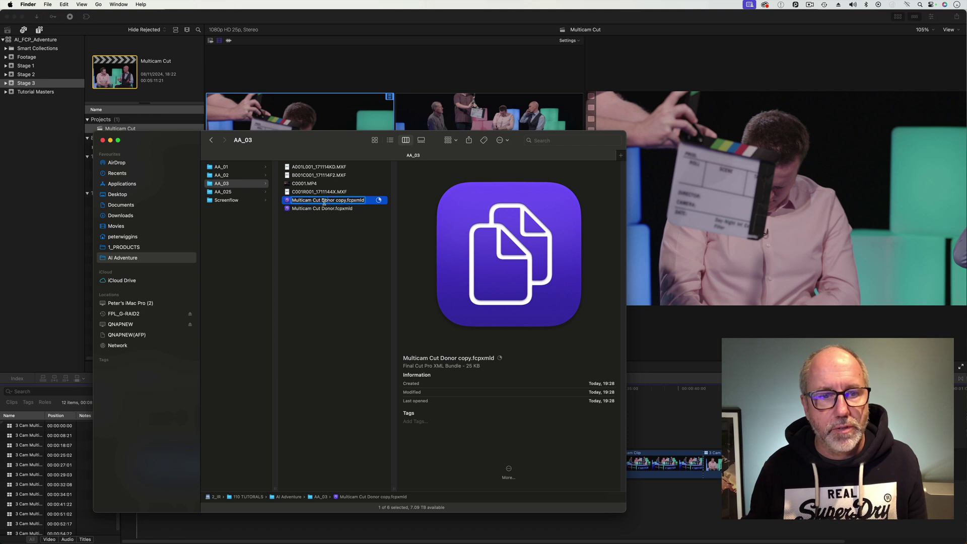
key("Return")
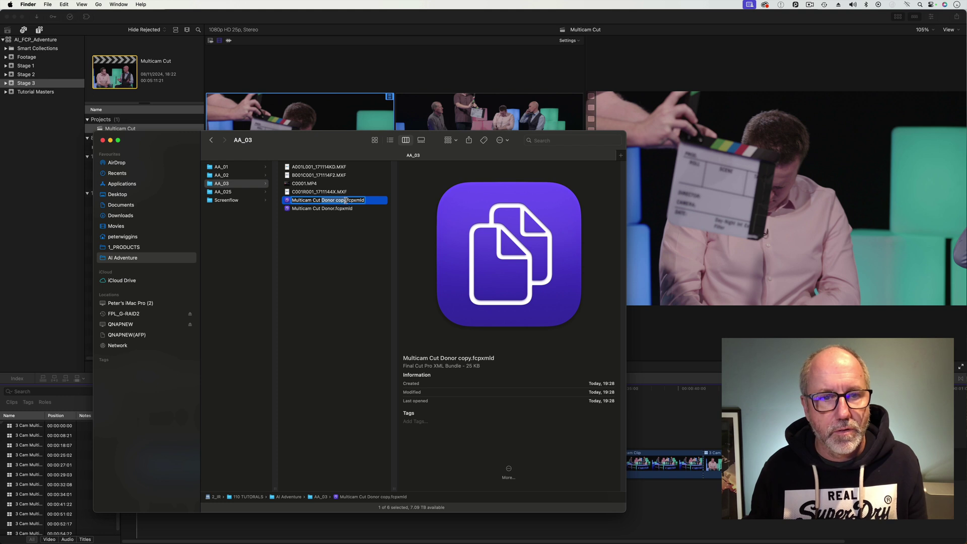
type("Res")
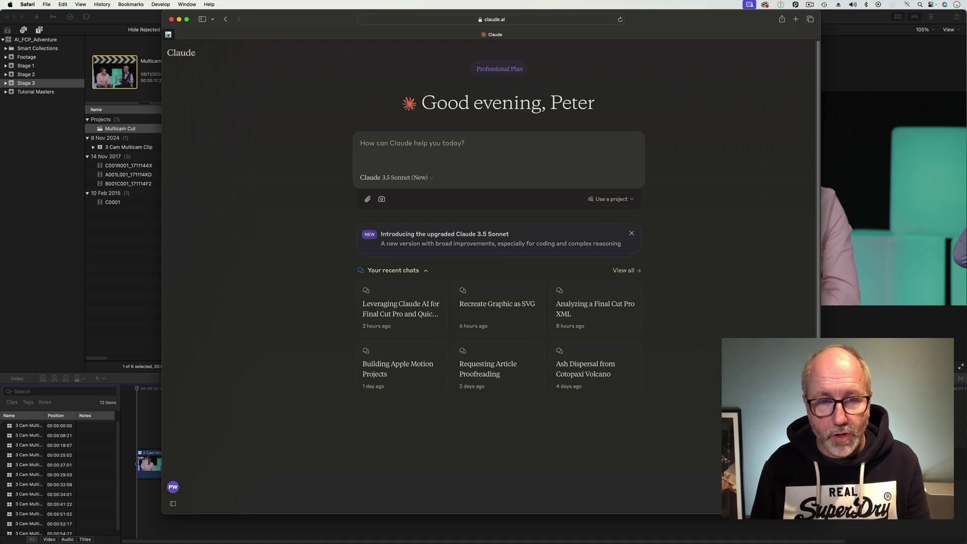
Describe the Final Cut Pro XML containing a multicam edit using three angles
type("I have")
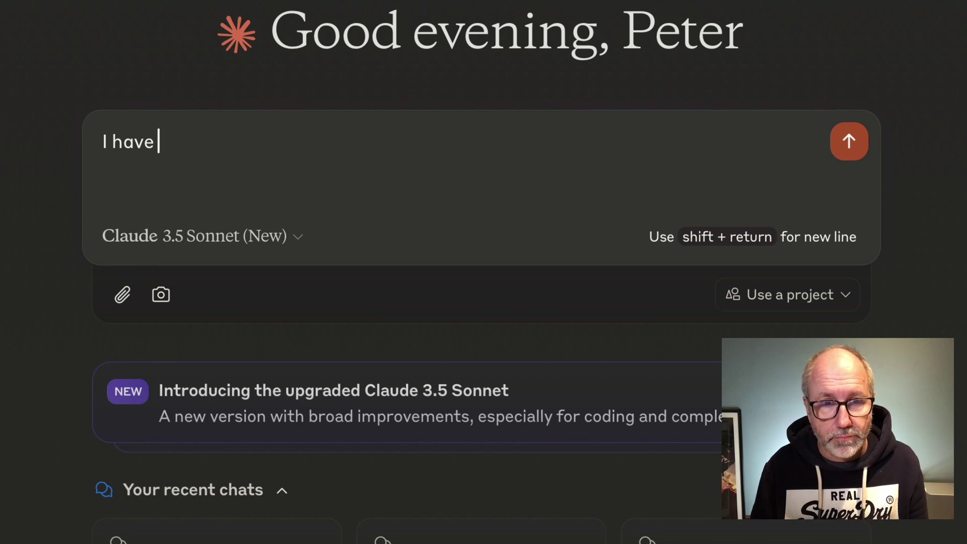
type("a XML from a final")
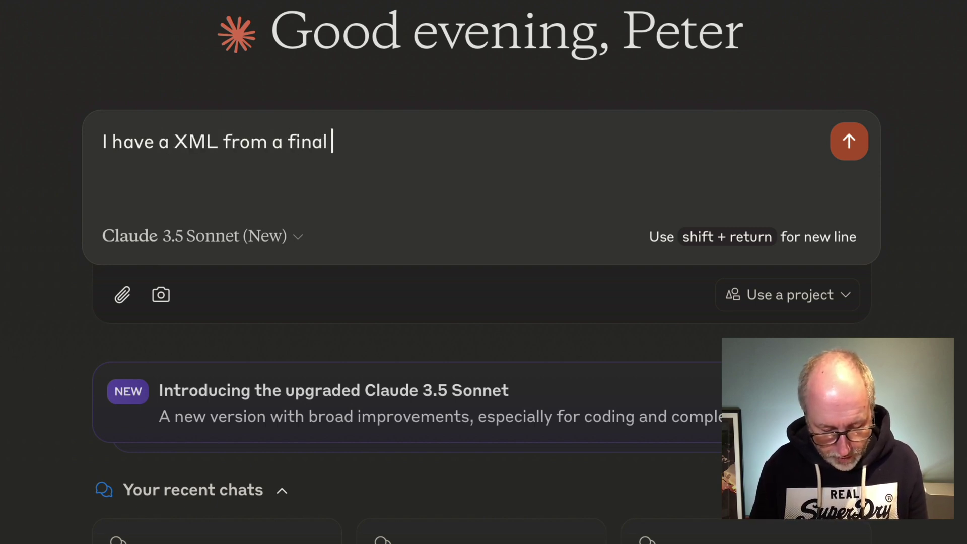
type(" cut pro ")
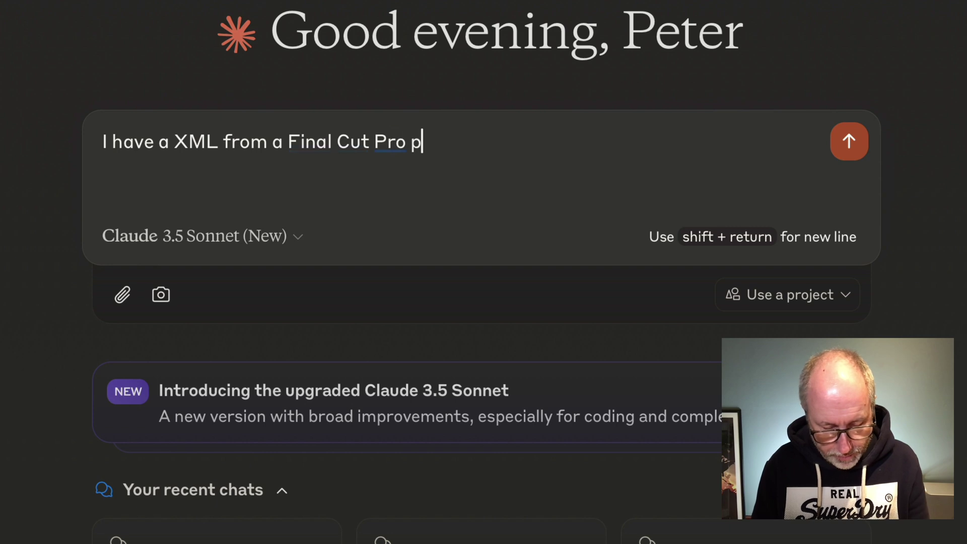
type("project")
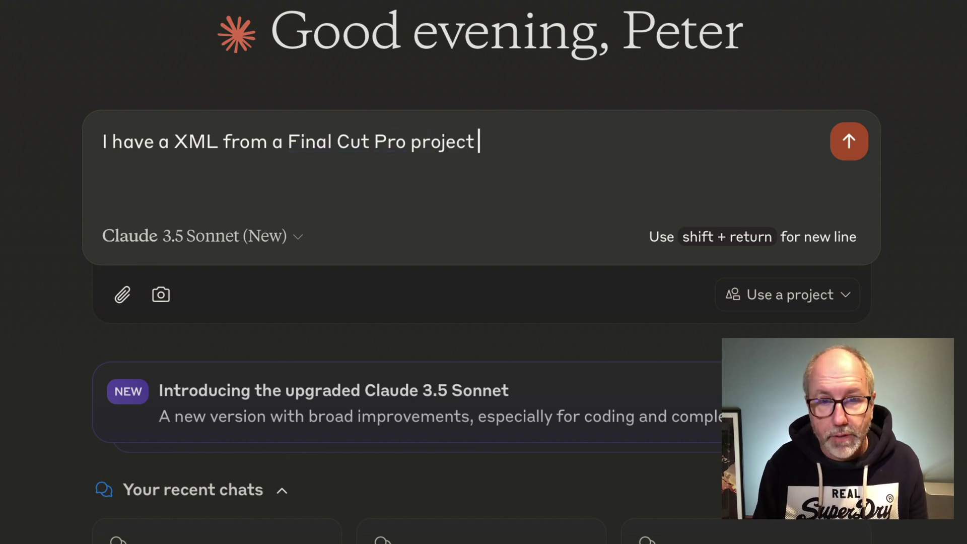
type(" thta")
key("BackSpace")
key("BackSpace")
type("at d")
type("ontai")
type("ns a mu")
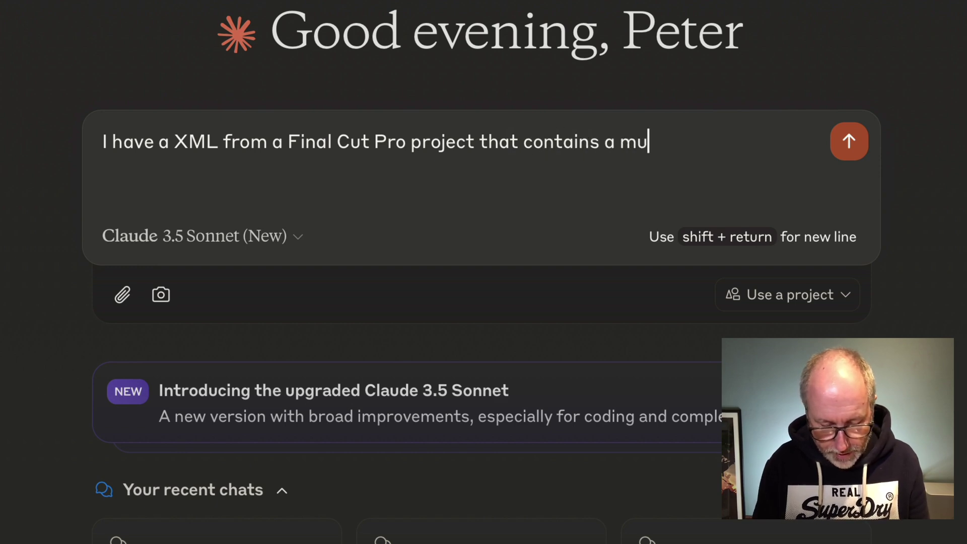
type("lticam edit ")
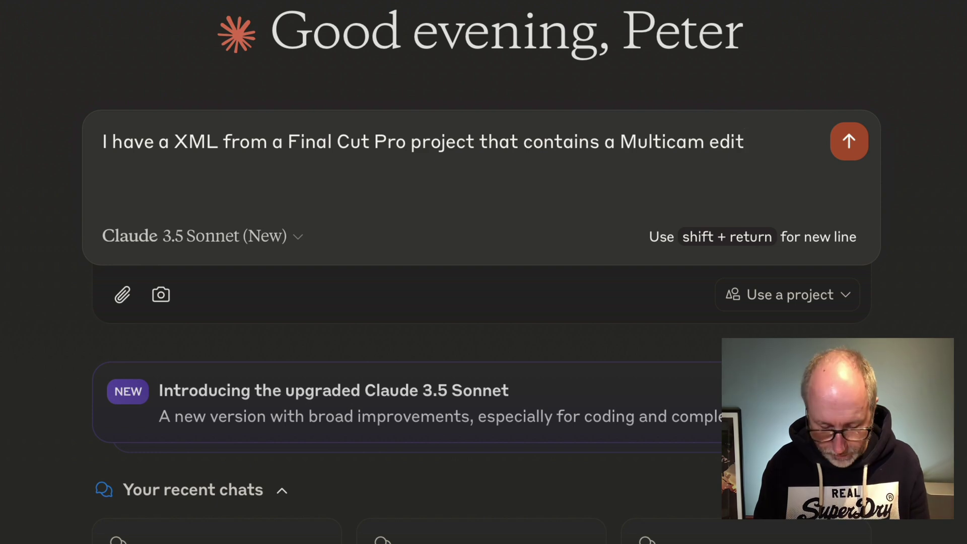
type(". There are ")
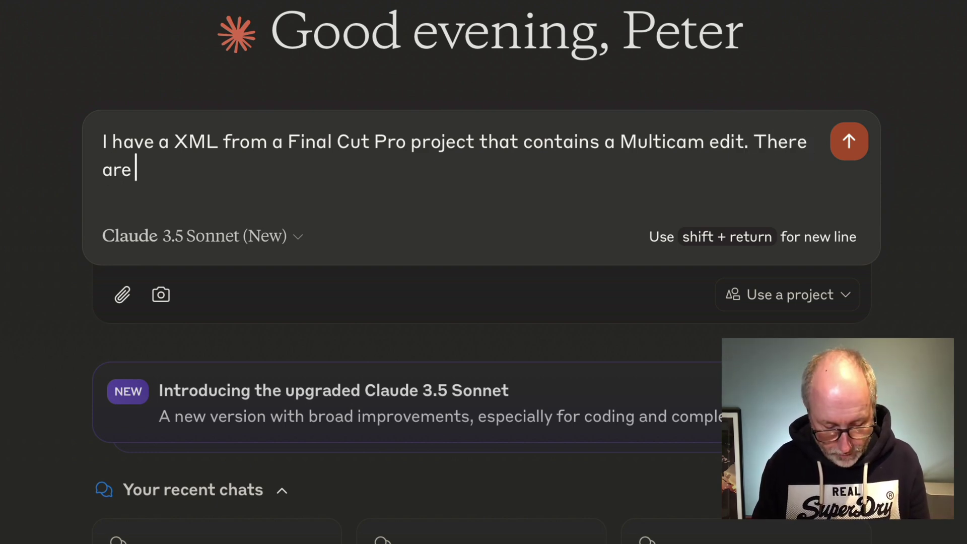
type("three")
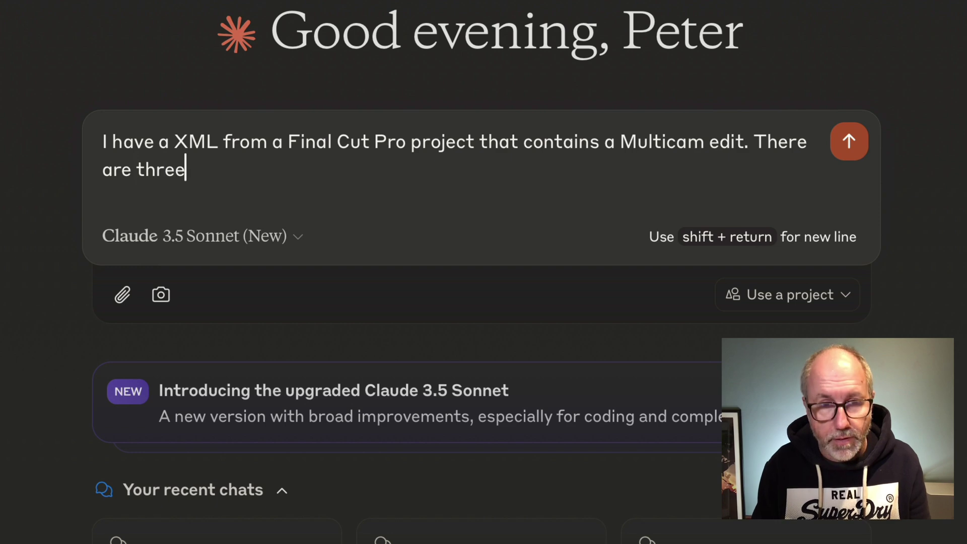
type(" angle")
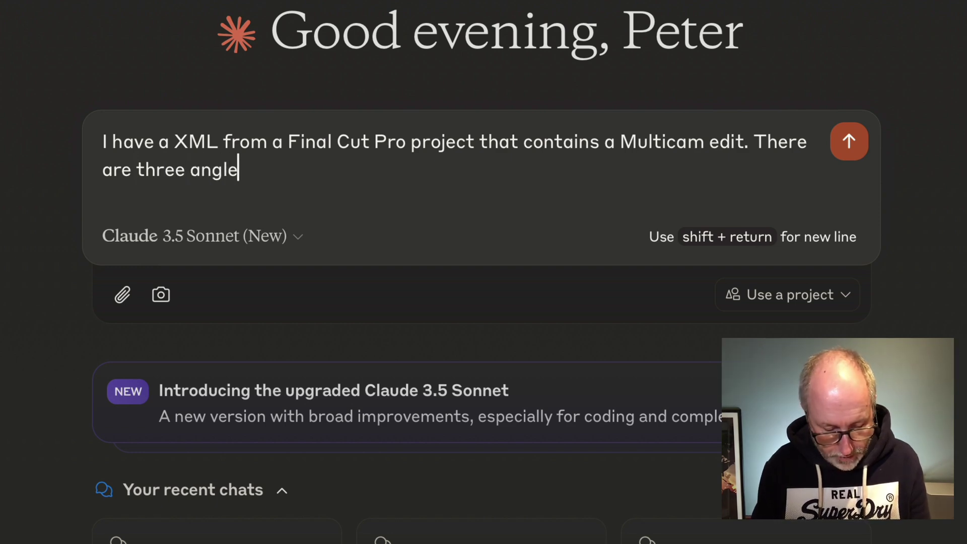
type("s used in the")
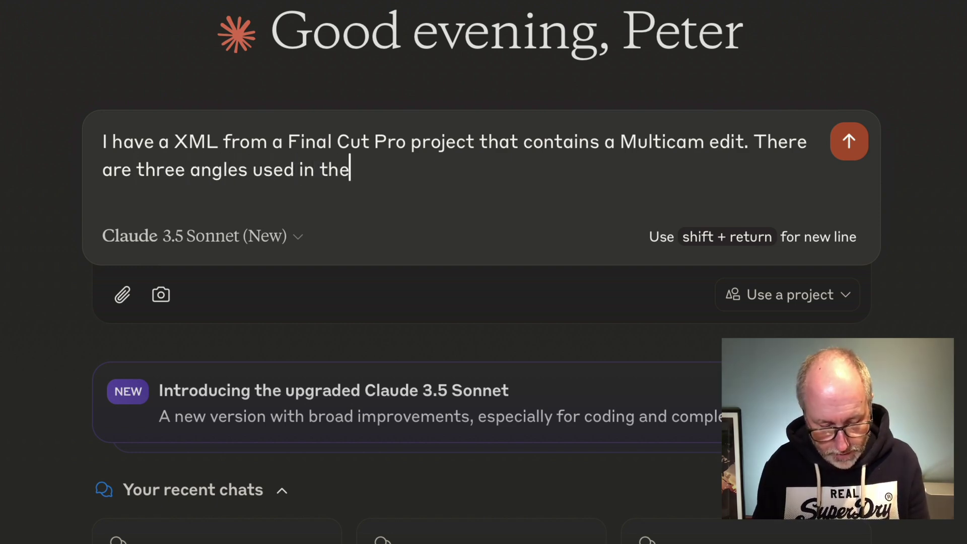
type(" edit")
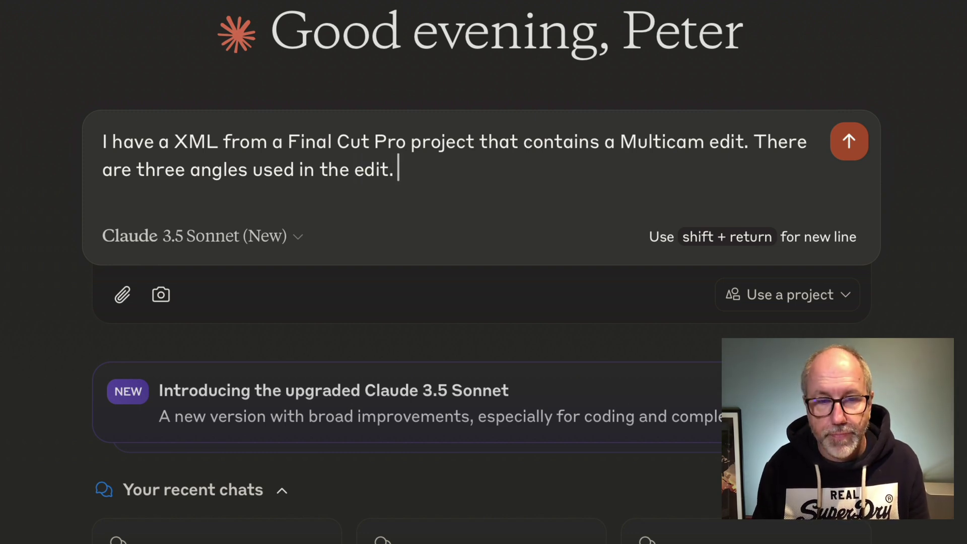
type(". I would")
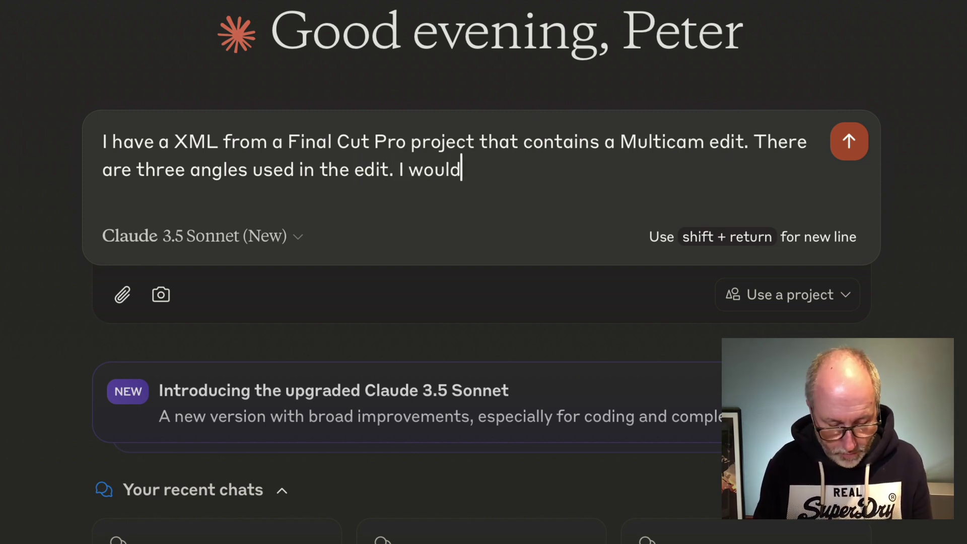
type(" like you to")
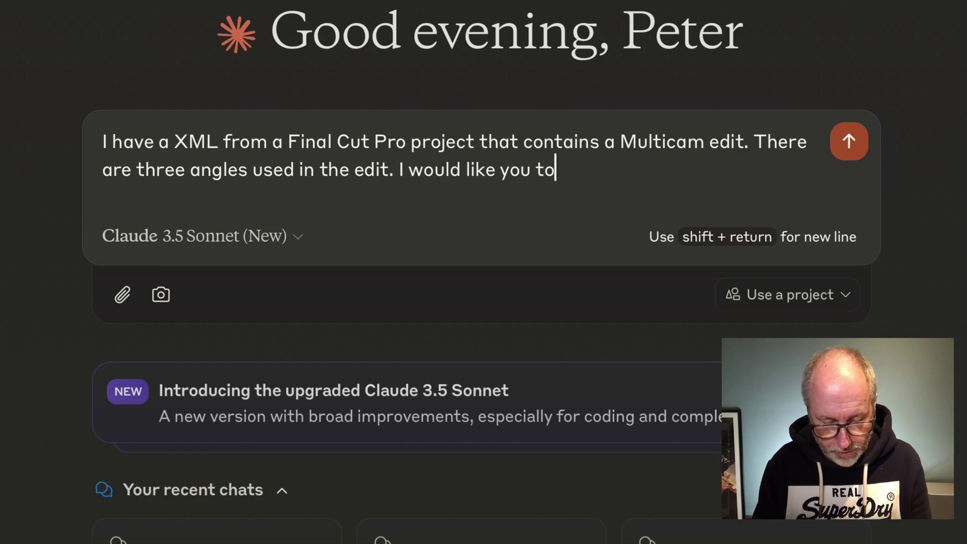
type(" ana")
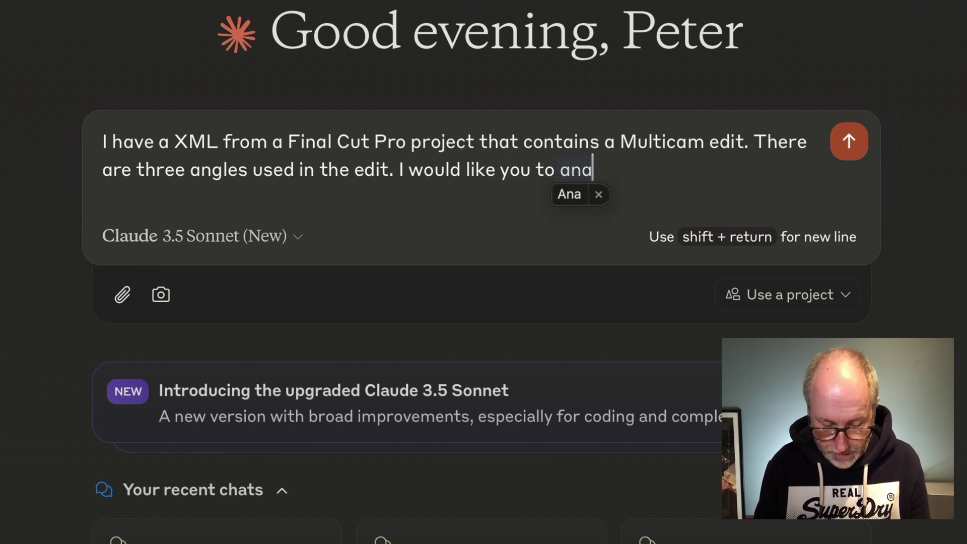
type("lyse")
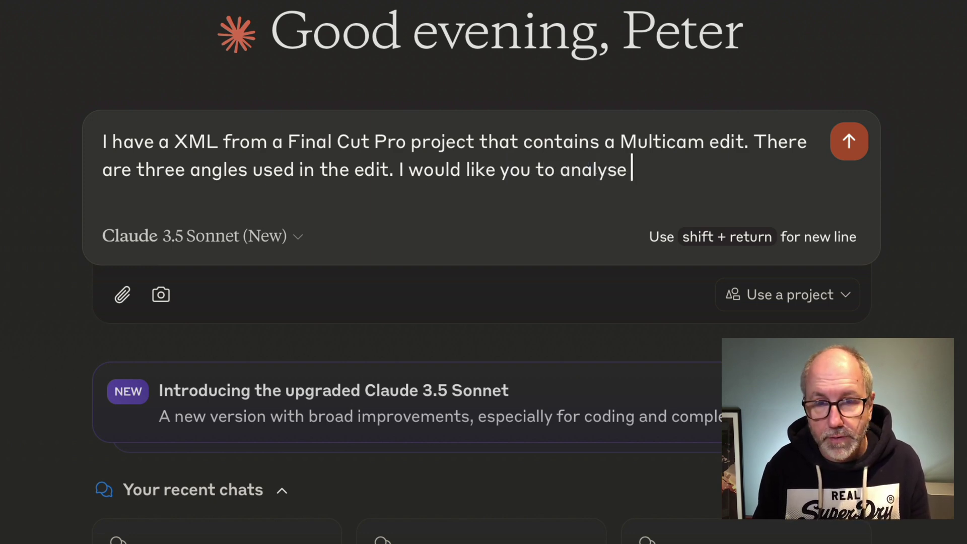
Ask to replace each multicam edit section on the timeline with its original corresponding source clip
type("the ")
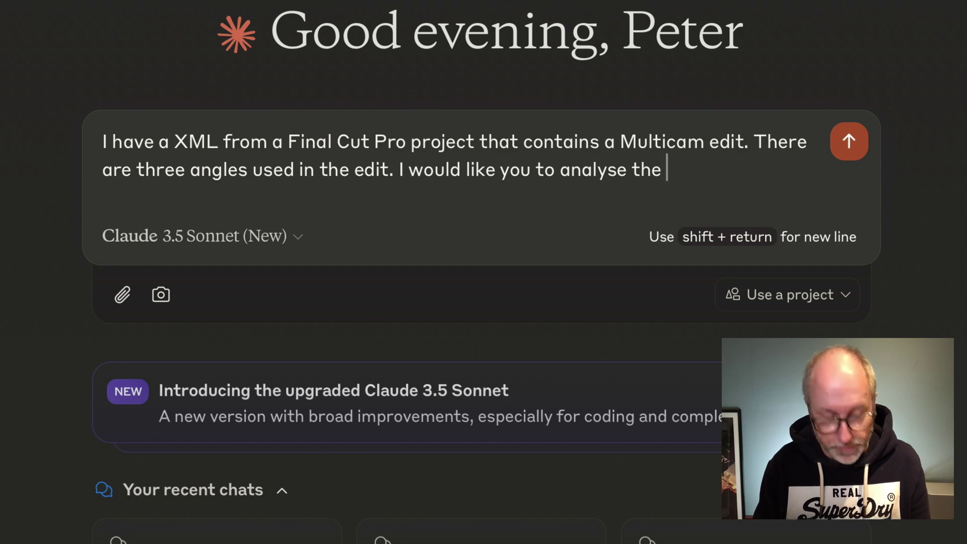
type("sequ")
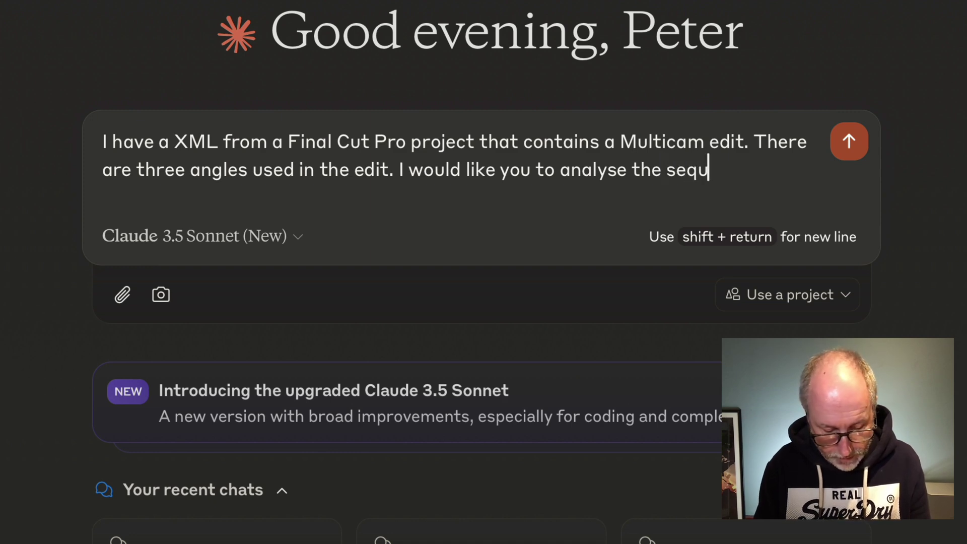
type("ence ")
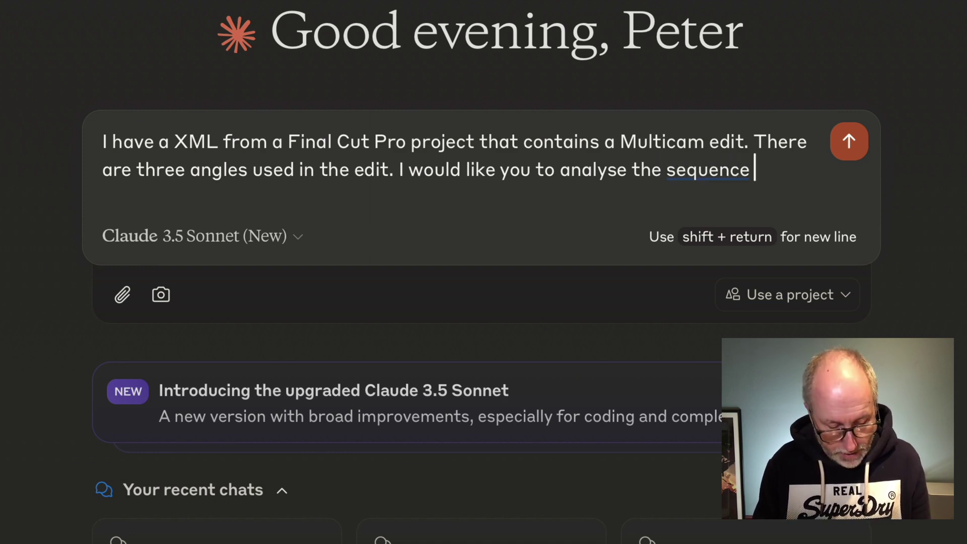
type("and repla")
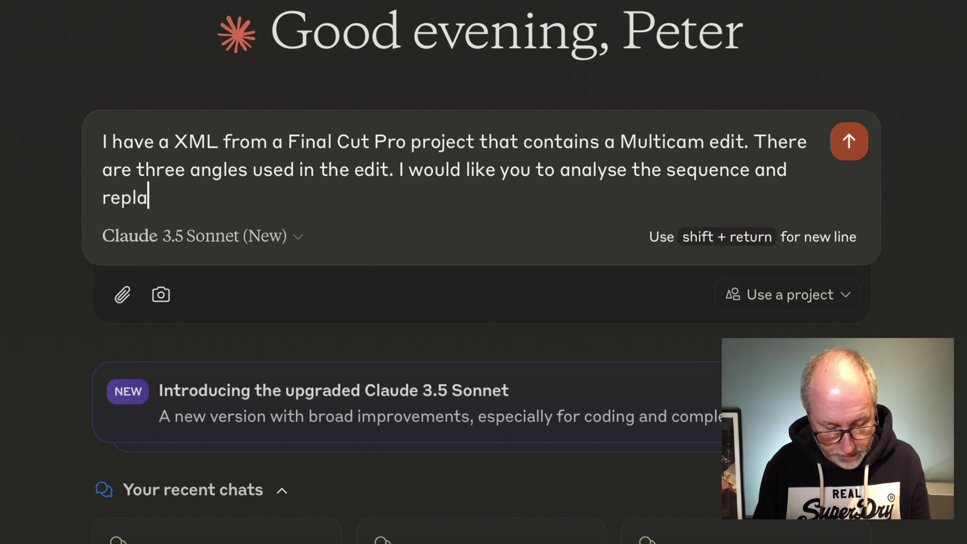
type("ce the multicam")
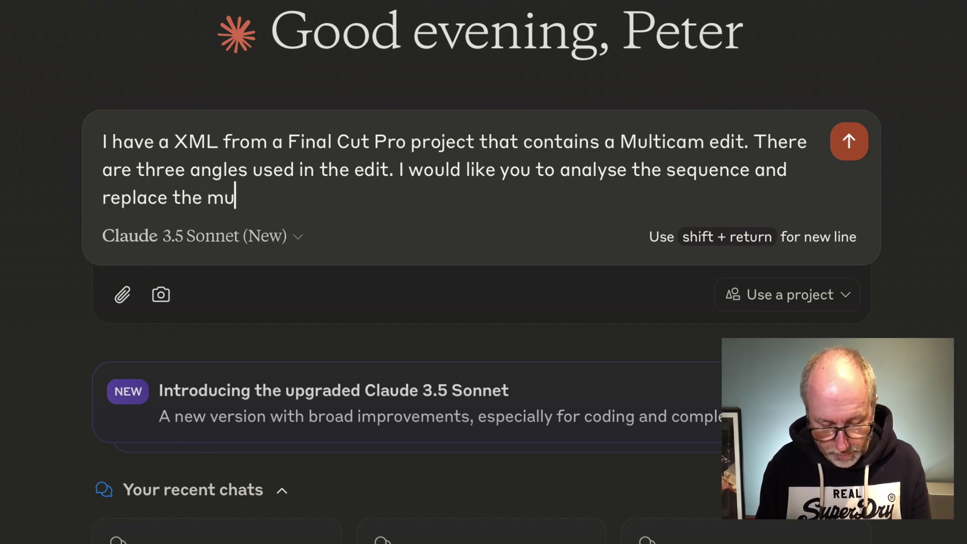
key("BackSpace")
key("BackSpace")
key("BackSpace")
key("BackSpace")
key("BackSpace")
key("BackSpace")
key("BackSpace")
key("BackSpace")
key("BackSpace")
key("BackSpace")
key("BackSpace")
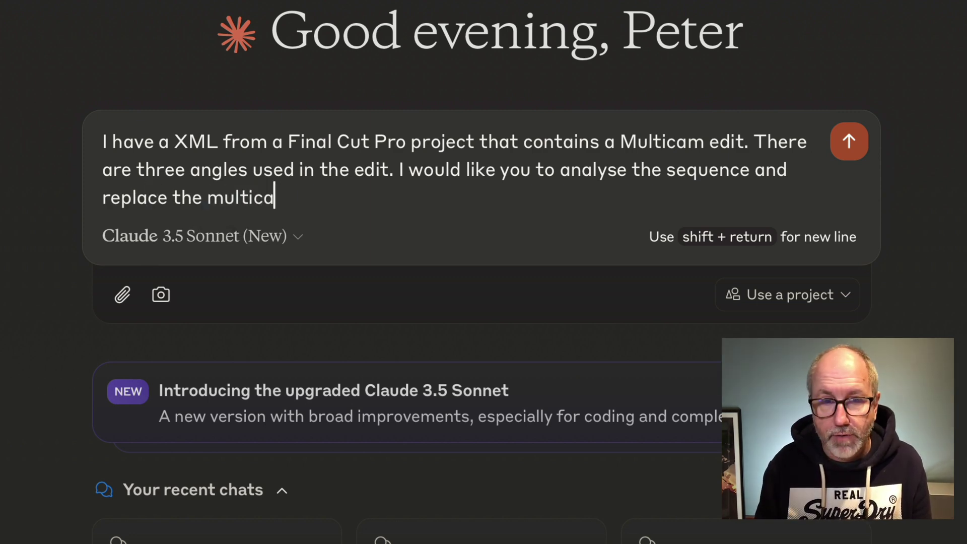
key("BackSpace")
type("each multicam")
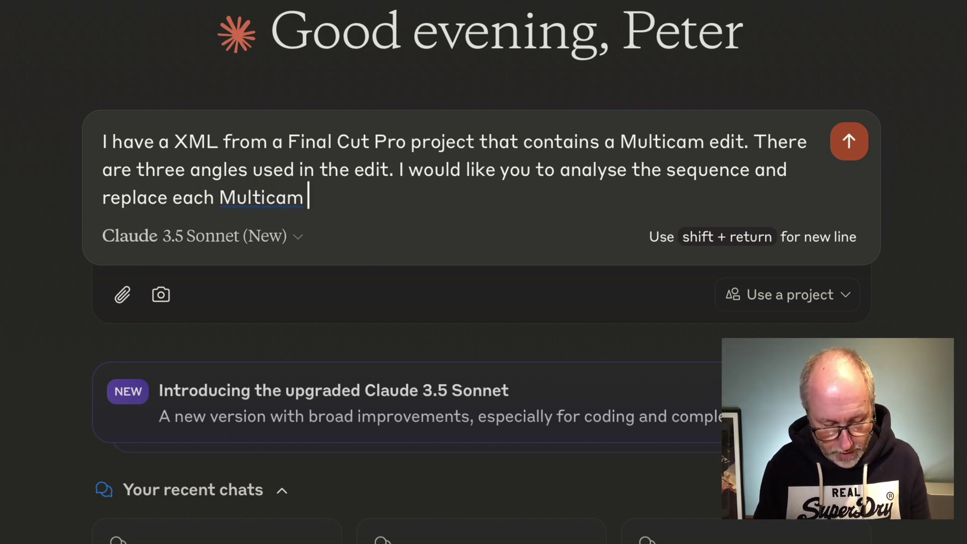
type(" seq")
key("BackSpace")
key("BackSpace")
key("BackSpace")
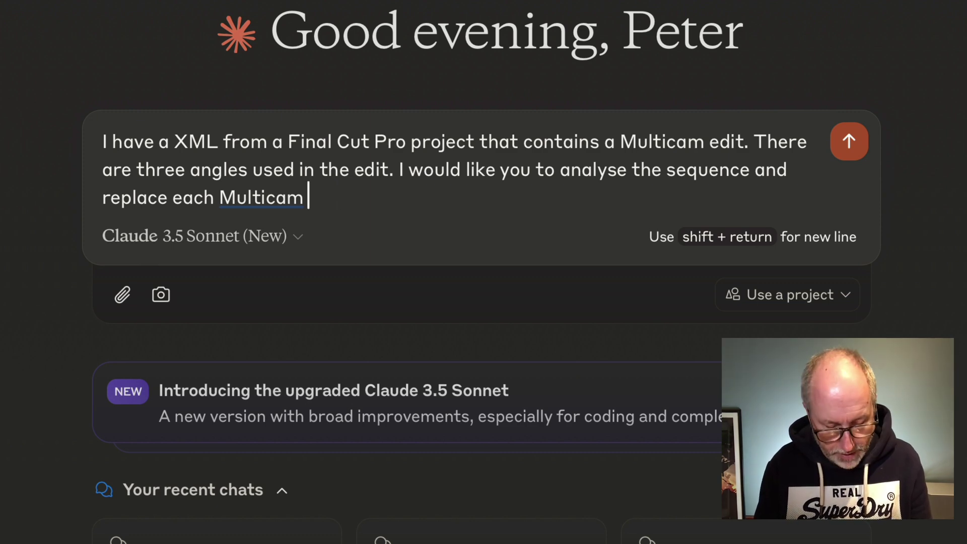
type("edit sec")
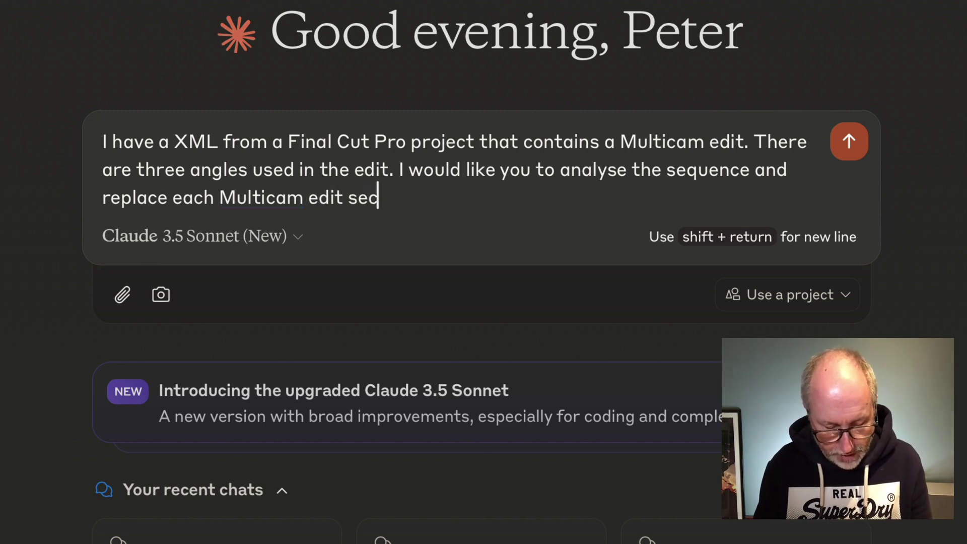
type("tion on th")
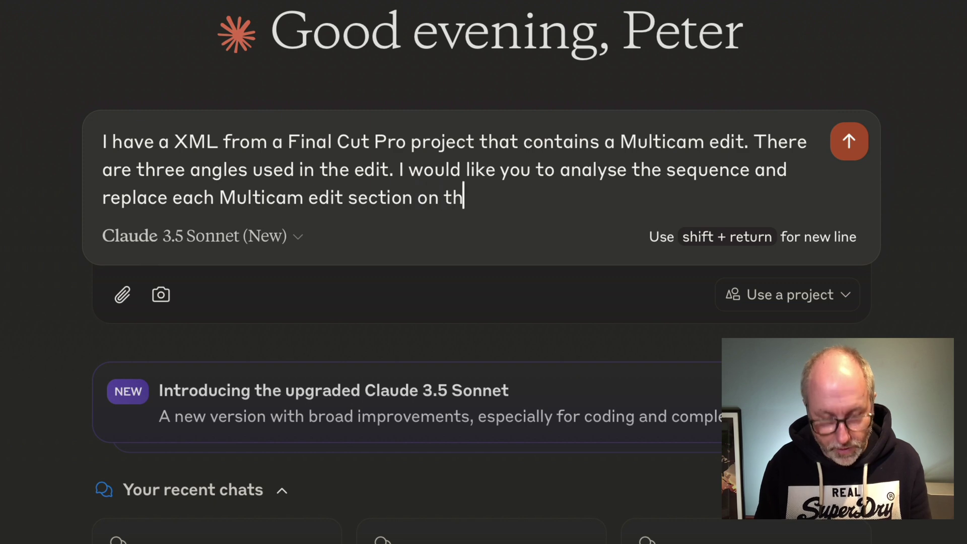
type("e timeli")
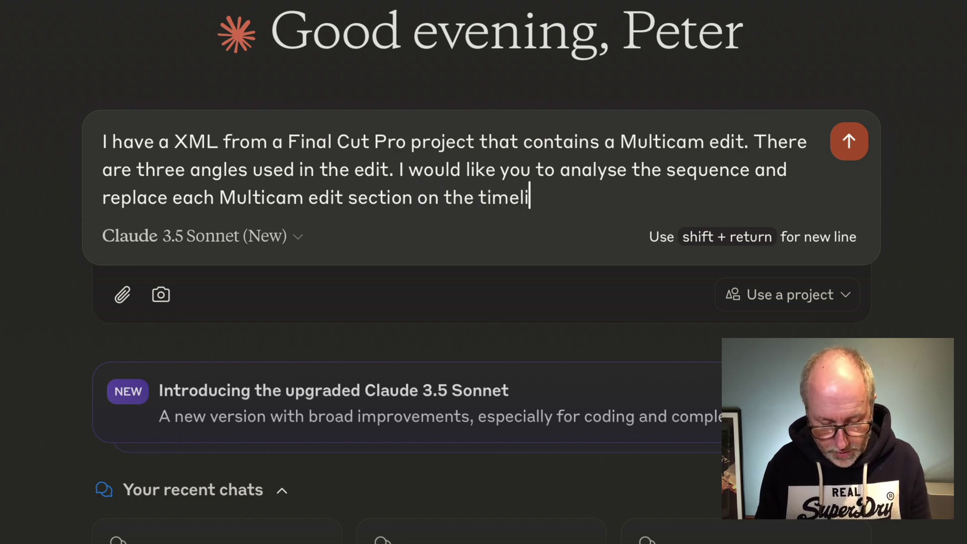
type("ne with t")
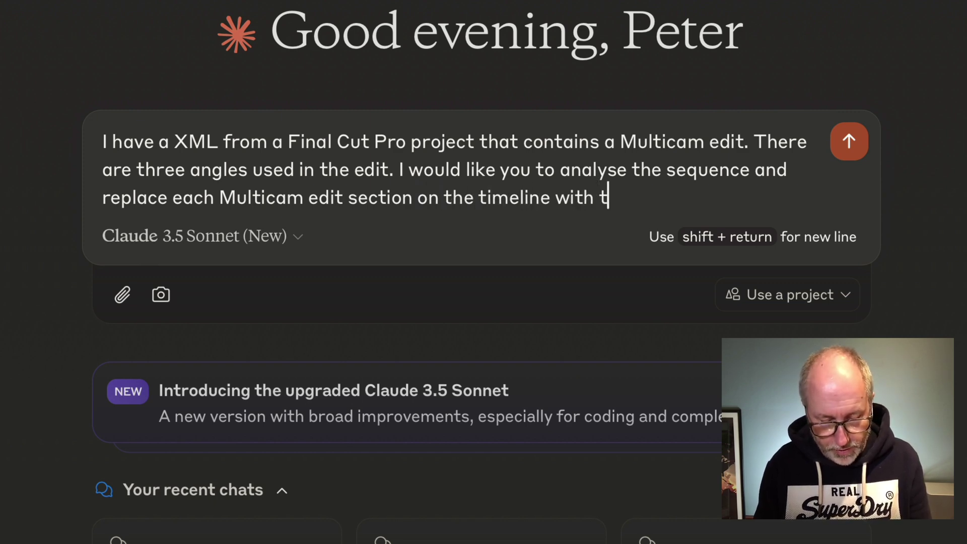
type("he original a")
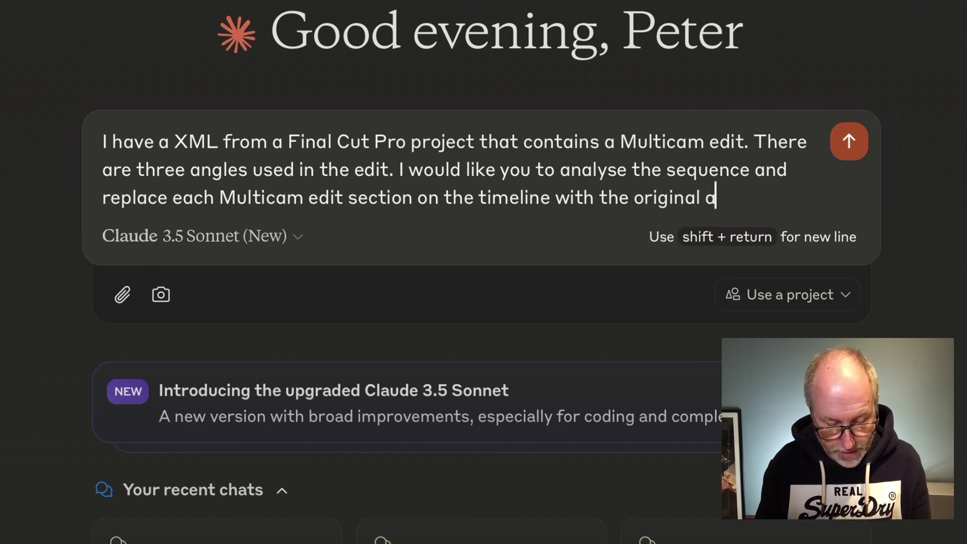
key("BackSpace")
type("corresponding ")
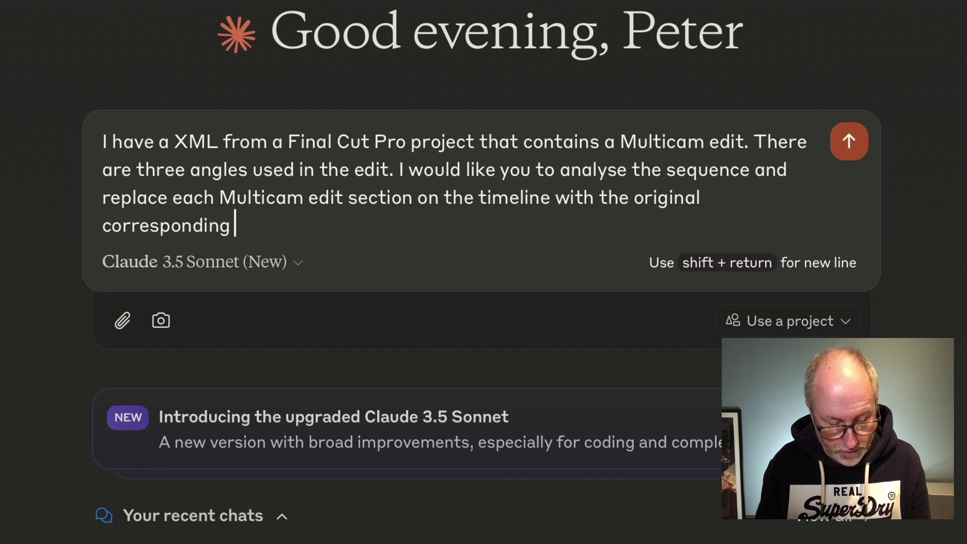
type("source c")
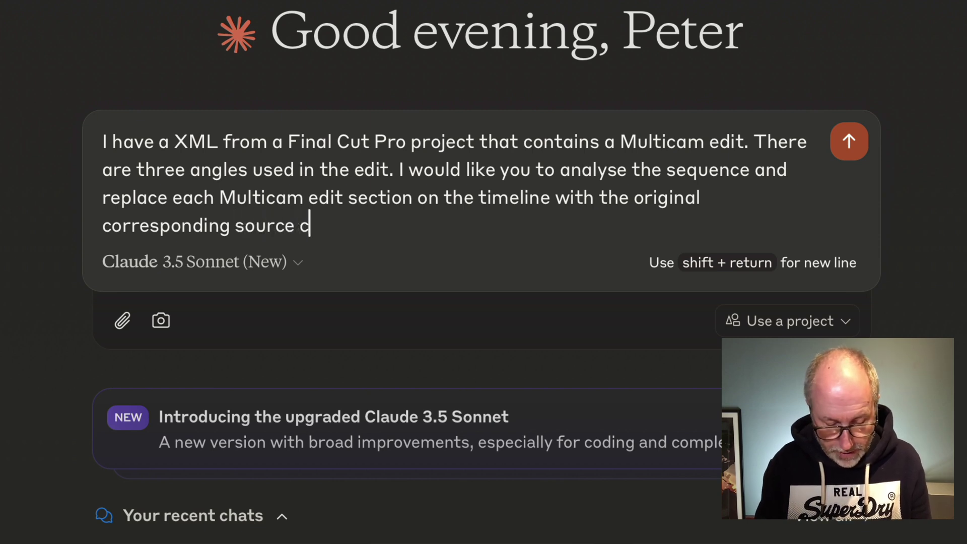
type("lip.")
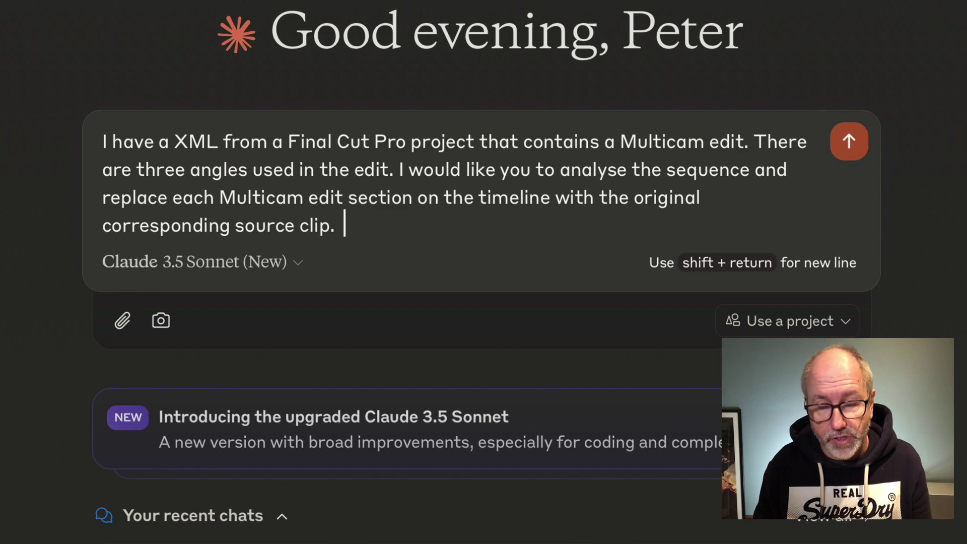
Add the example: if the first multicam section is camera 2, replace it with the camera 2 clip
type("For examp")
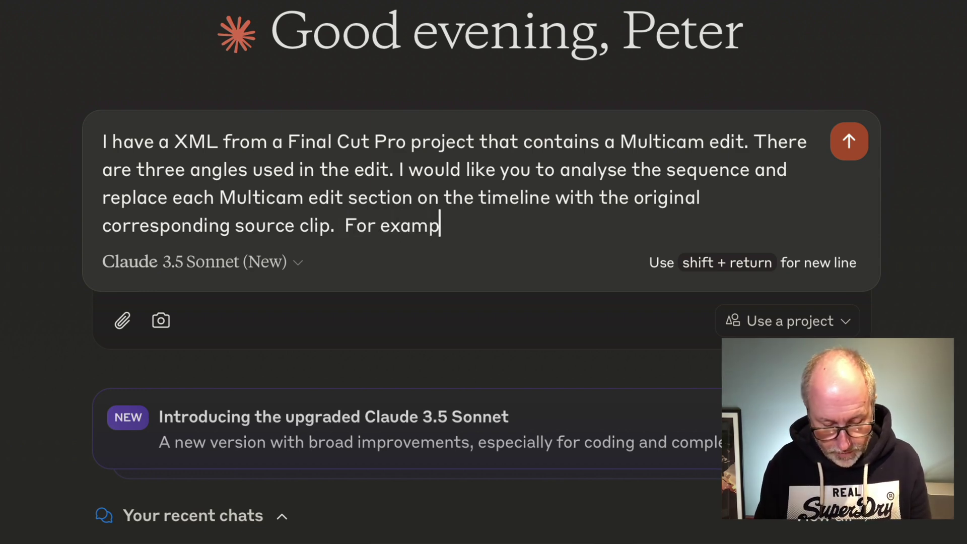
type("le if the first")
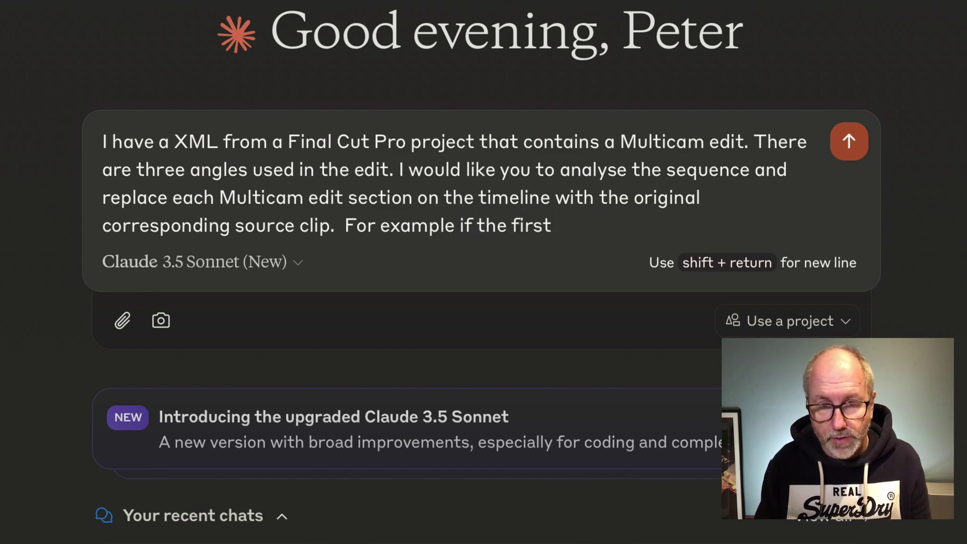
type(" multic")
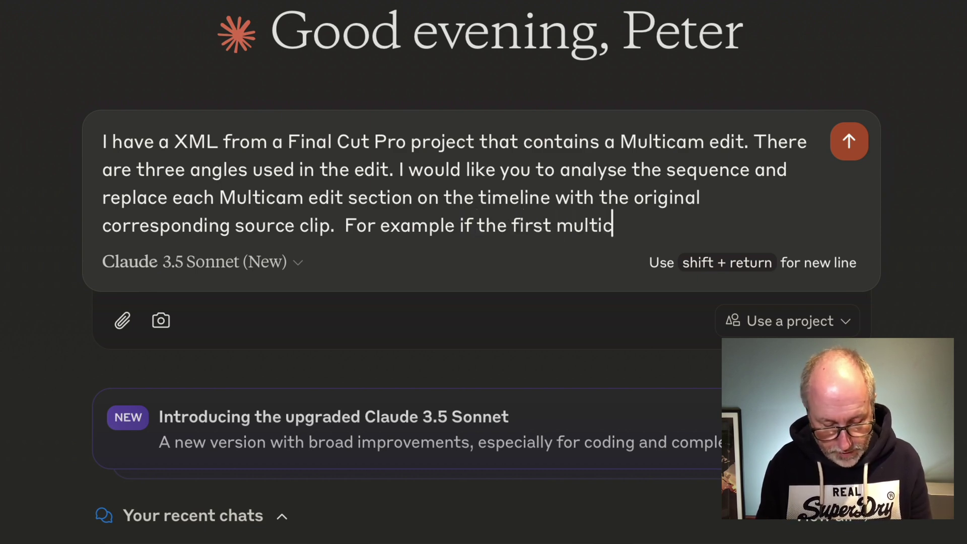
type("am edit ")
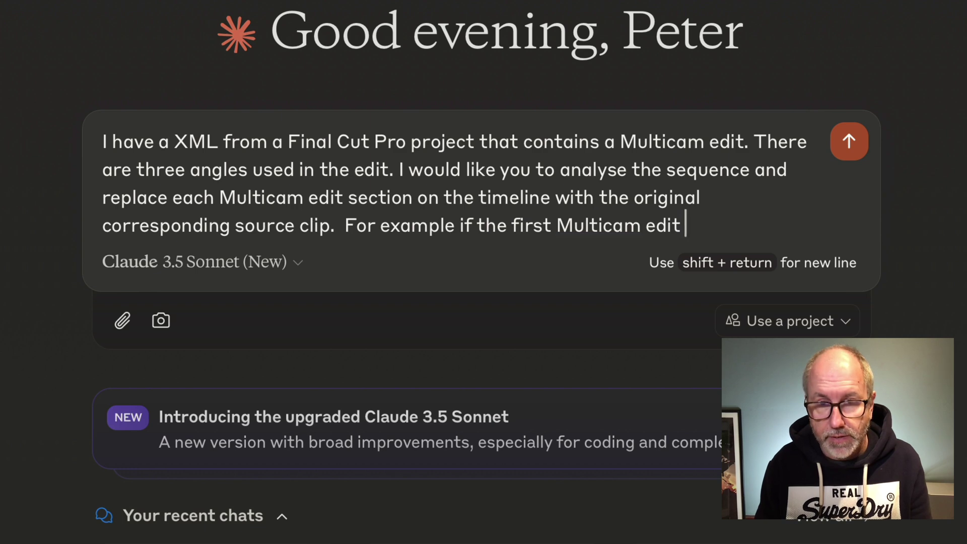
type("section ")
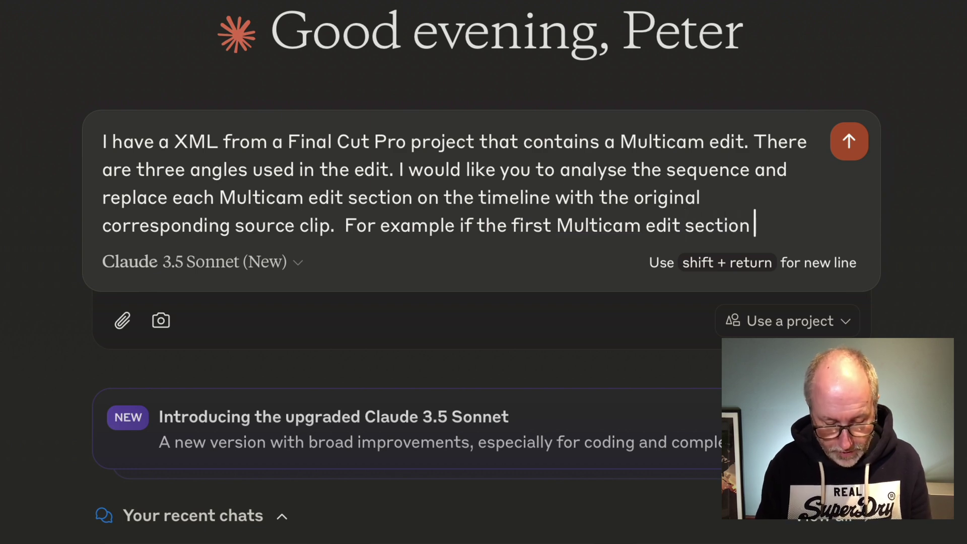
type("is cam")
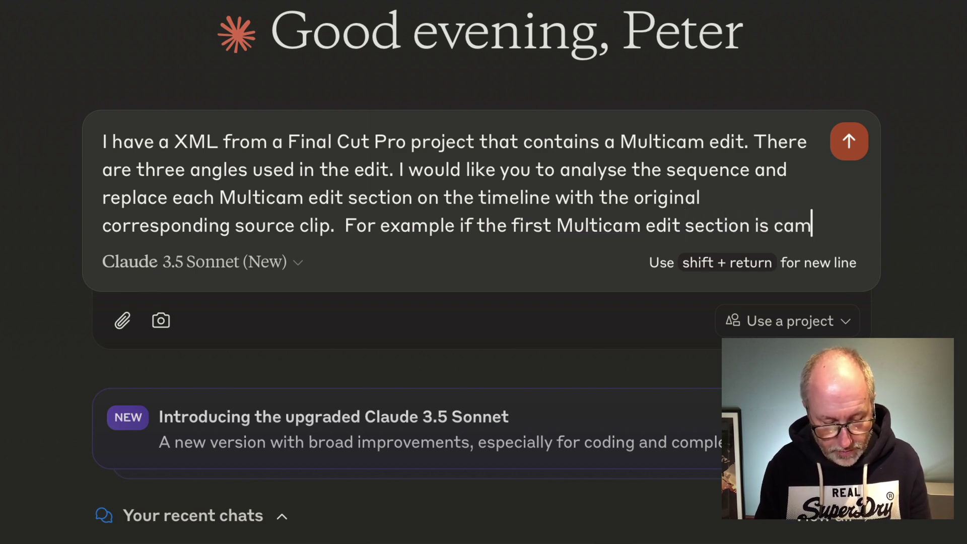
type("era 2, the n")
key("BackSpace")
key("BackSpace")
type("n replace the multicam edit ")
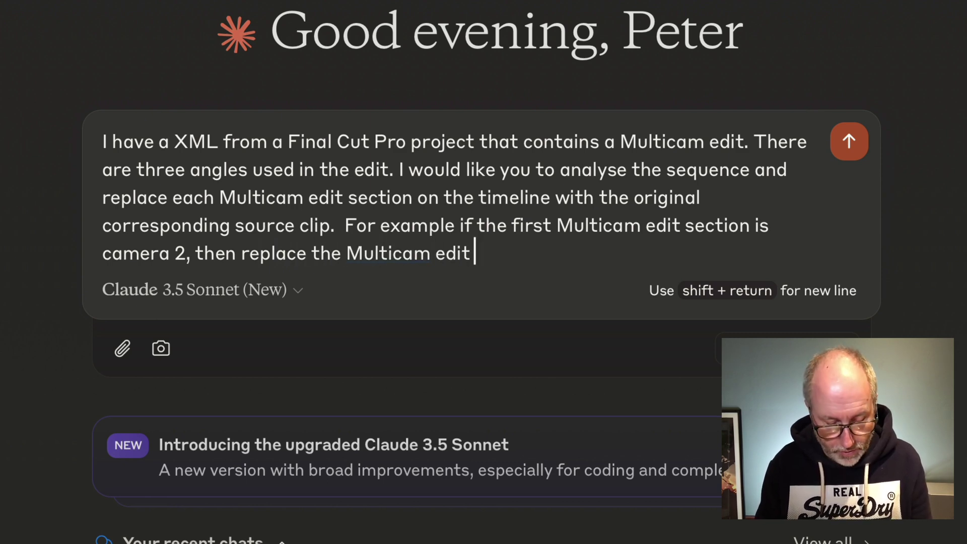
type("with ")
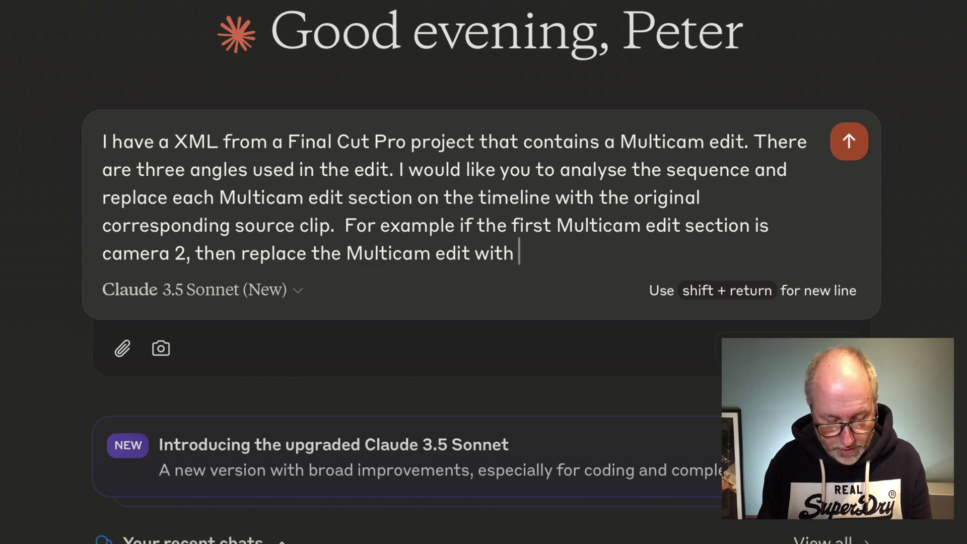
type("the")
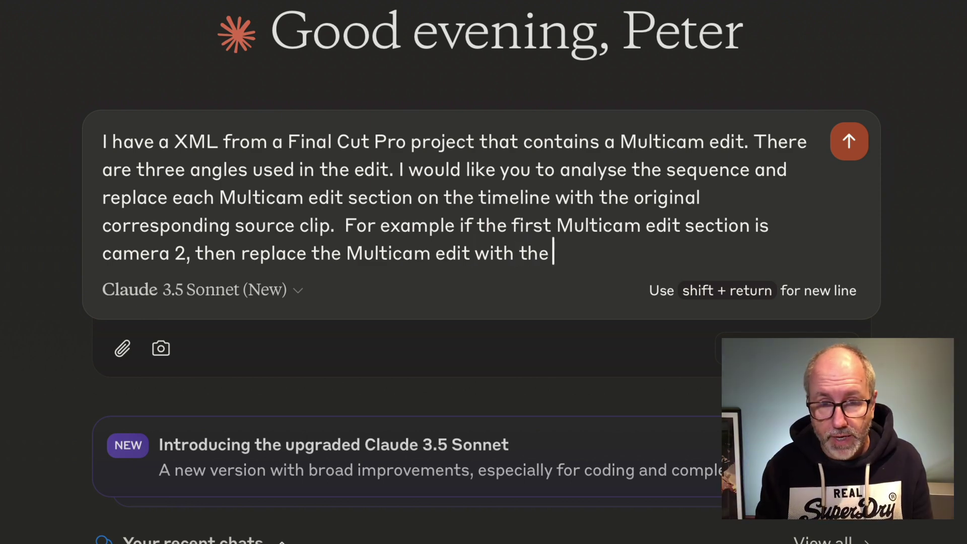
key("BackSpace")
key("BackSpace")
key("BackSpace")
key("BackSpace")
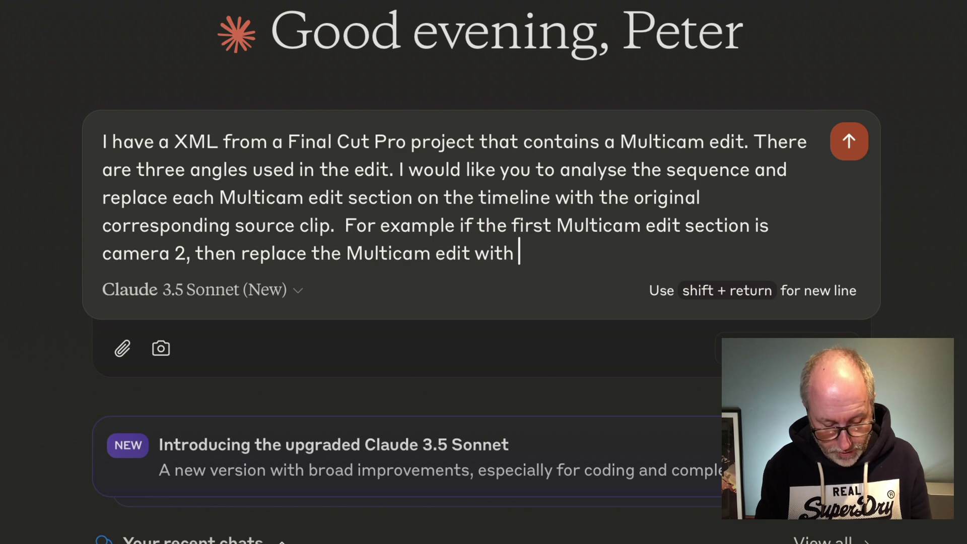
type("the camera a")
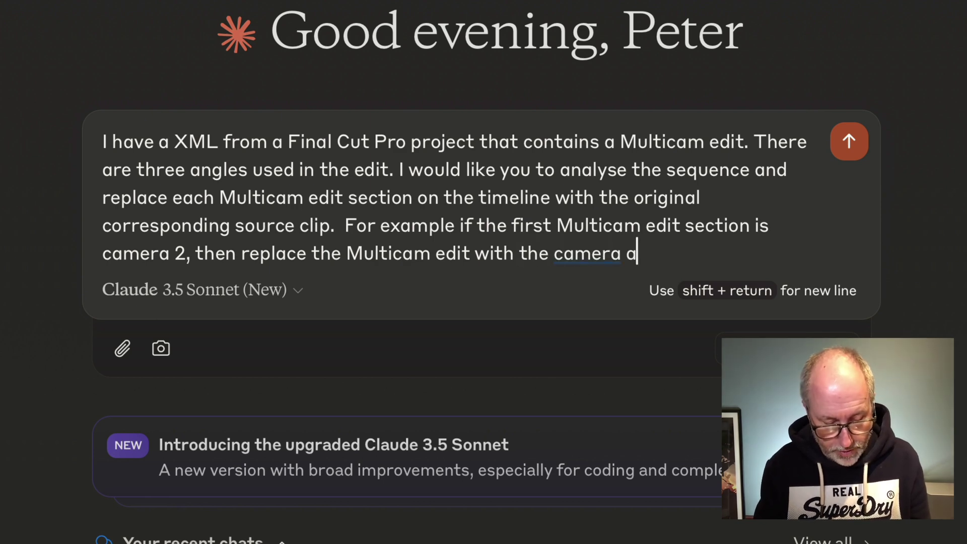
type(" 2 clip")
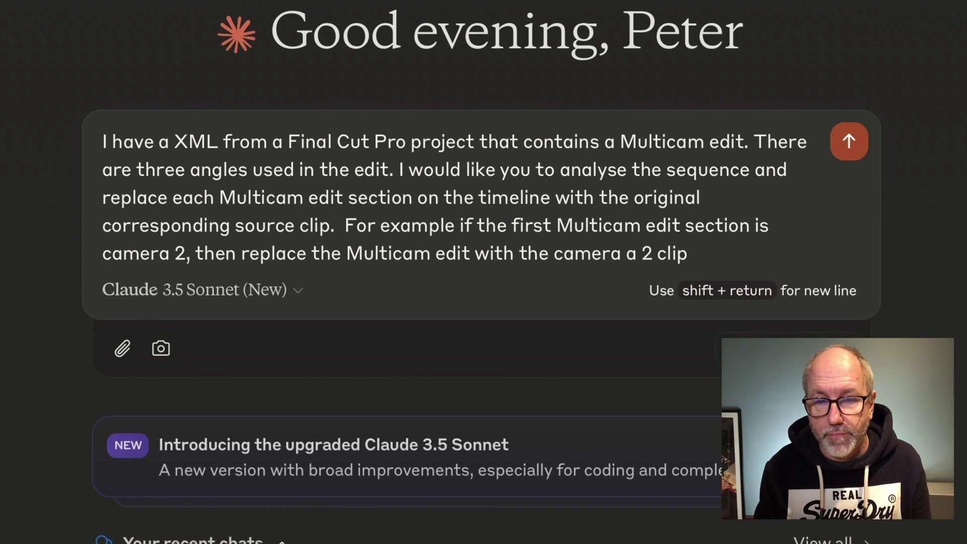
Fix 'camera a 2' and insert 'original' so it reads 'original camera 2 clip'
left_click(643, 255)
key("BackSpace")
key("BackSpace")
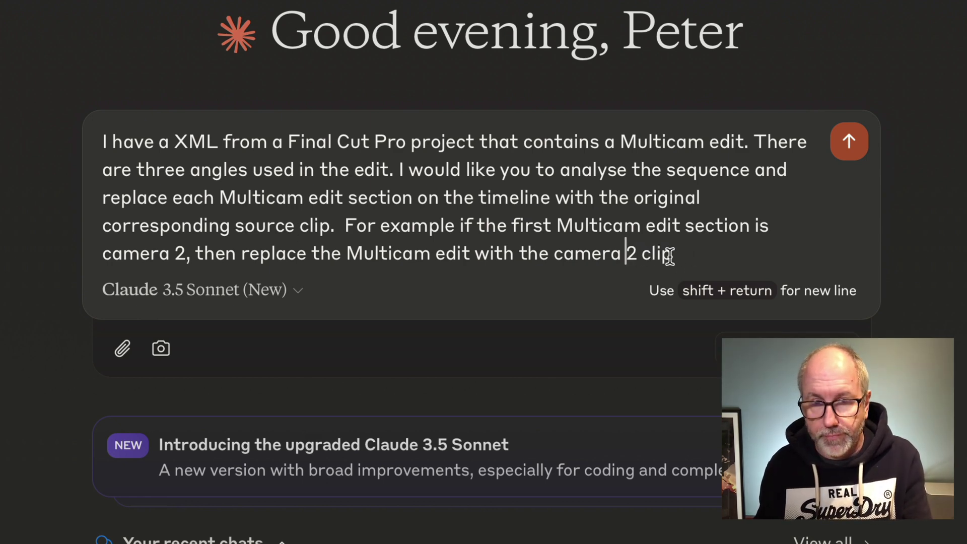
left_click(682, 255)
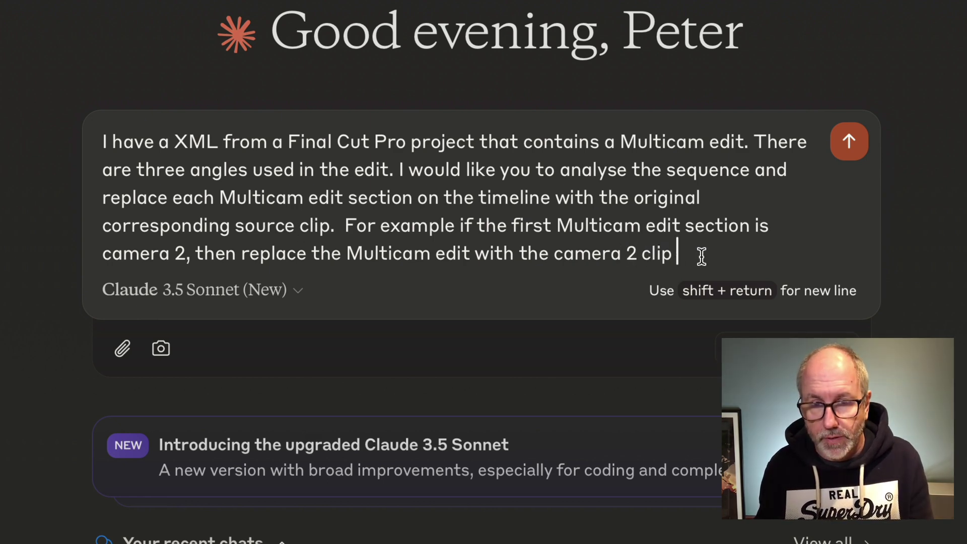
left_click(555, 258)
type("original")
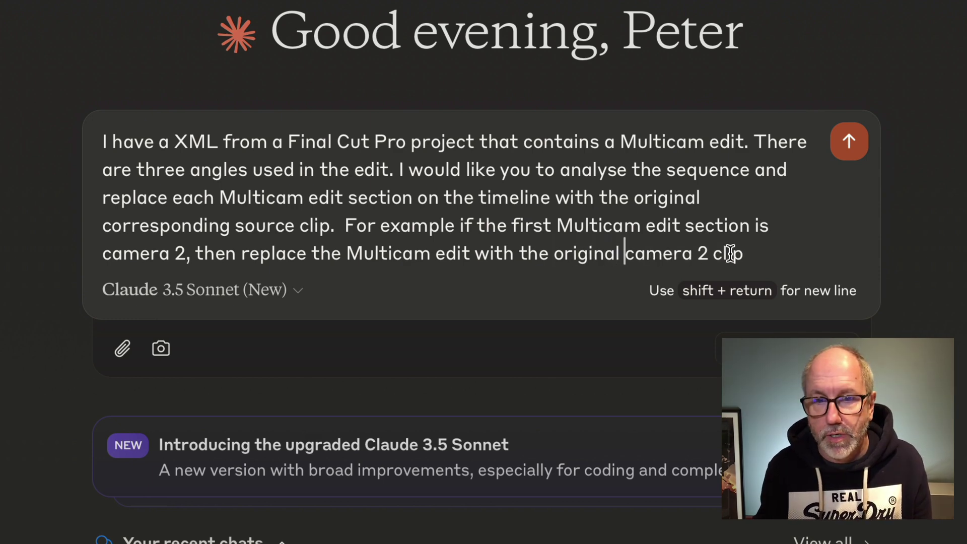
left_click(758, 256)
Finish with 'at the same point or timecode. Do the same for all the other clips with their selected angles.'
type("at the same ")
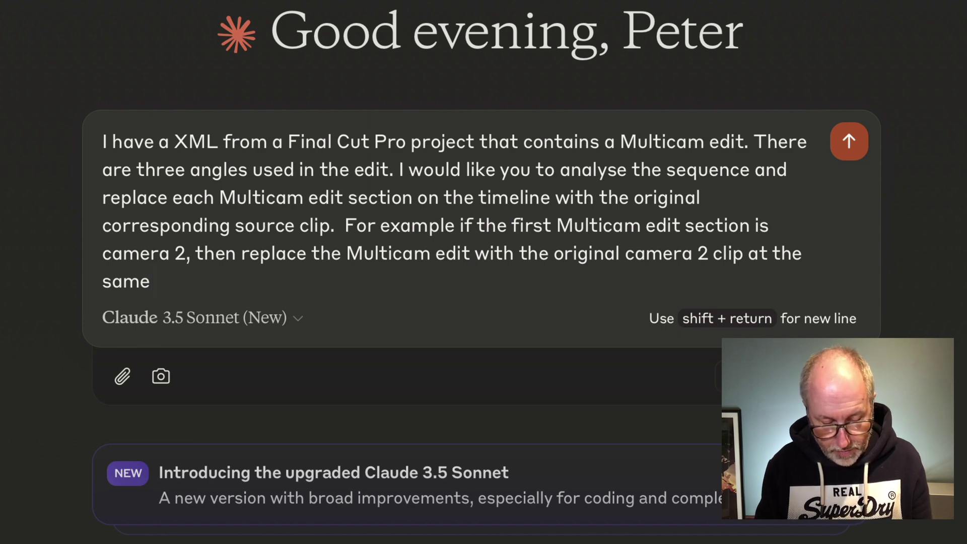
type("pou")
key("BackSpace")
type("int")
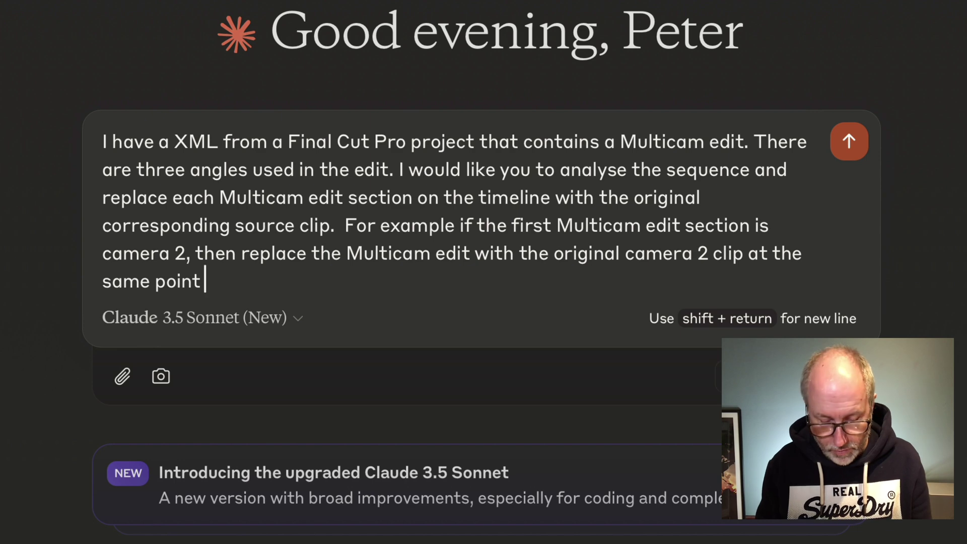
type(" or timecode")
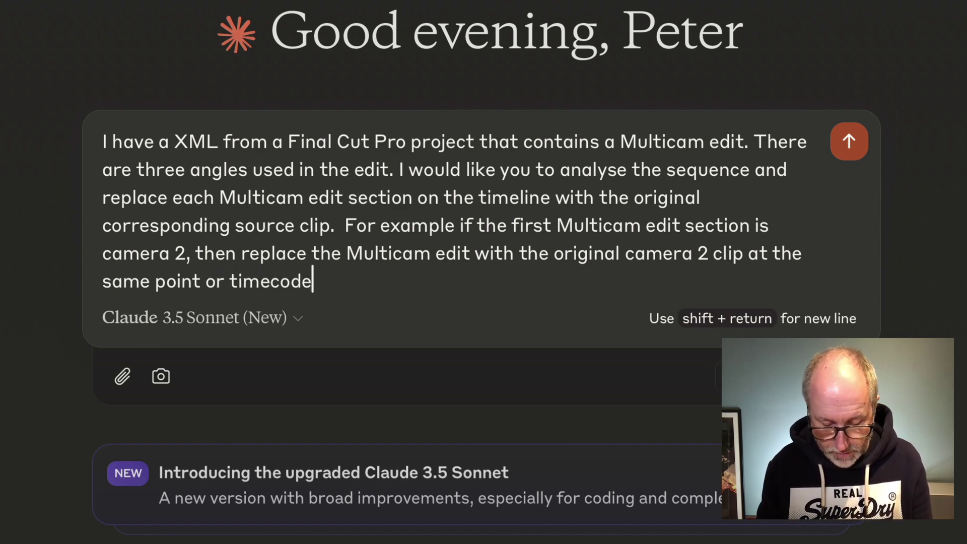
type(". Keep all the ")
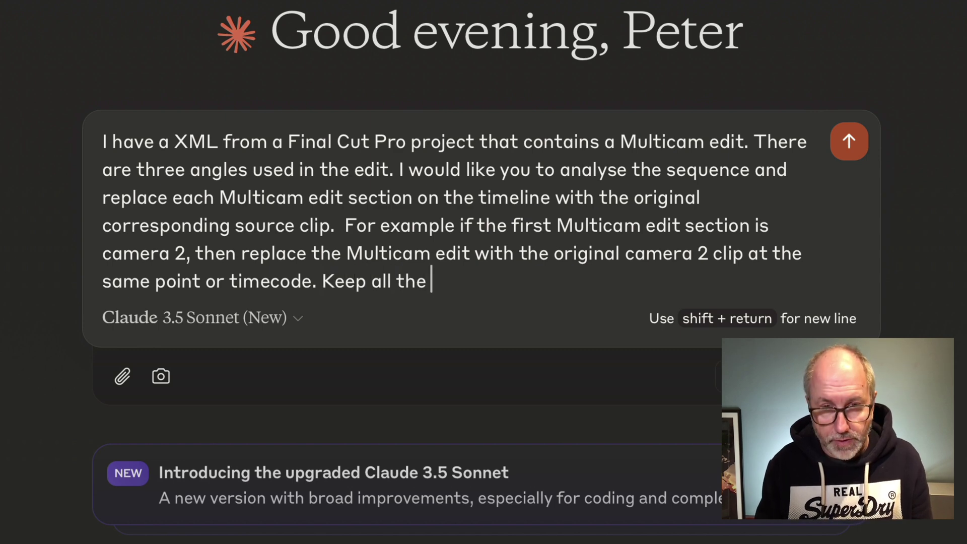
type("t")
key("BackSpace")
type("o")
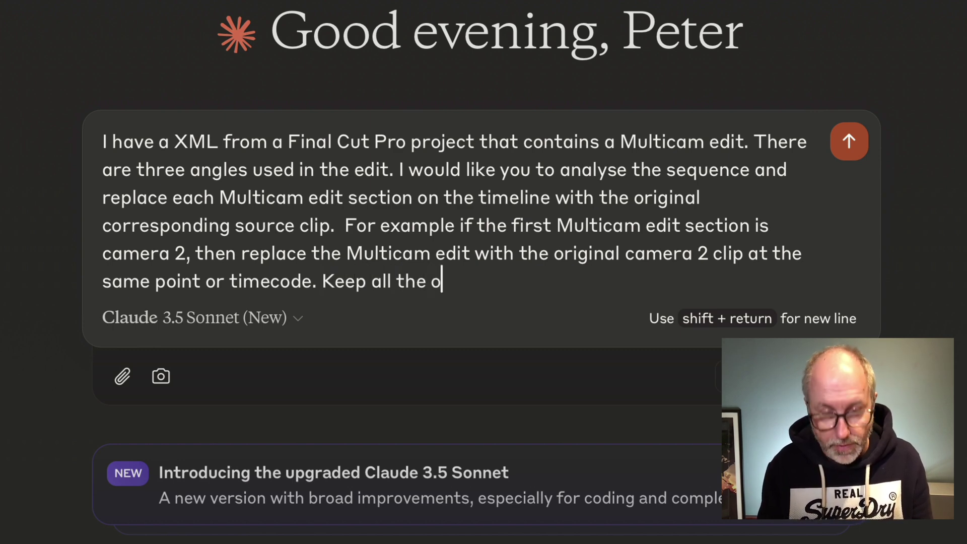
key("BackSpace")
key("BackSpace")
key("BackSpace")
key("BackSpace")
key("BackSpace")
key("BackSpace")
key("BackSpace")
key("BackSpace")
key("BackSpace")
key("BackSpace")
key("BackSpace")
key("BackSpace")
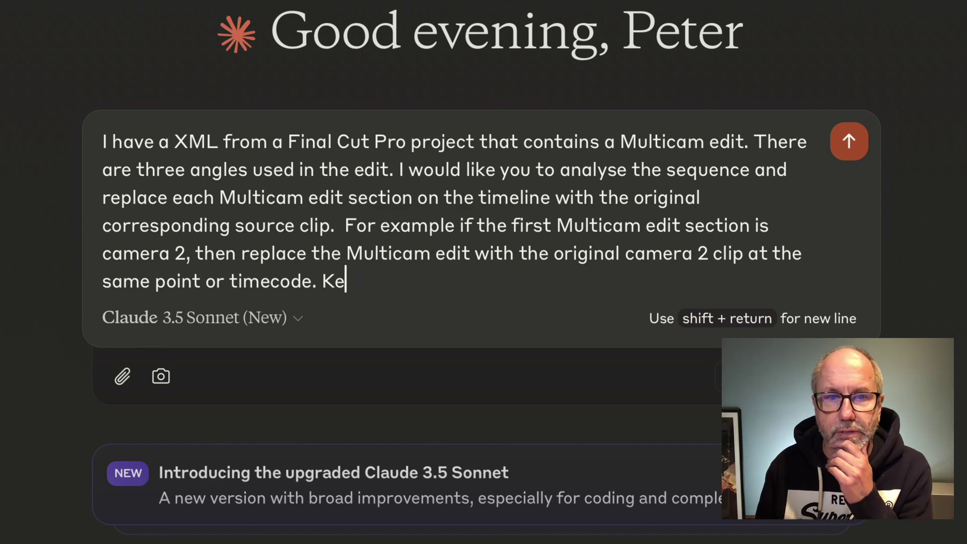
key("BackSpace")
key("BackSpace")
key("BackSpace")
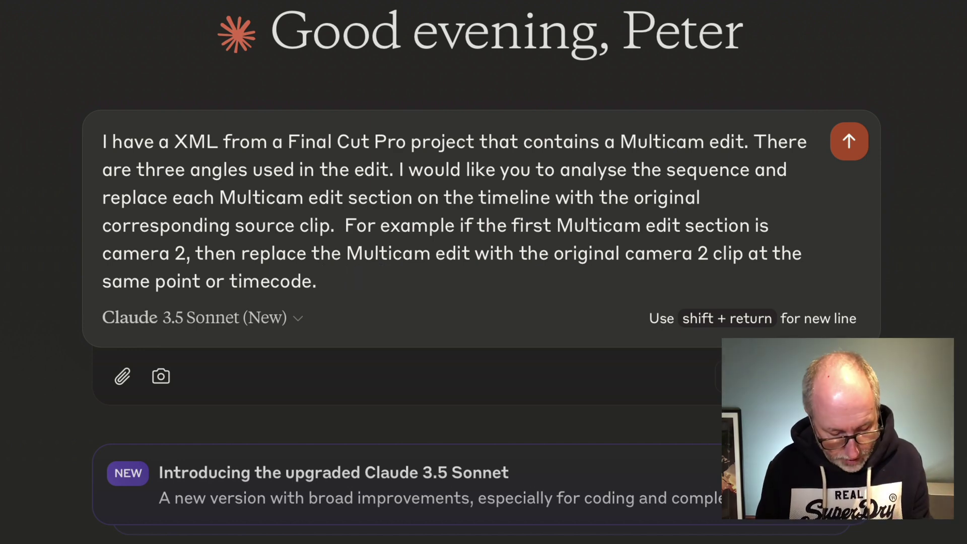
type("Do the same for all the other clips with")
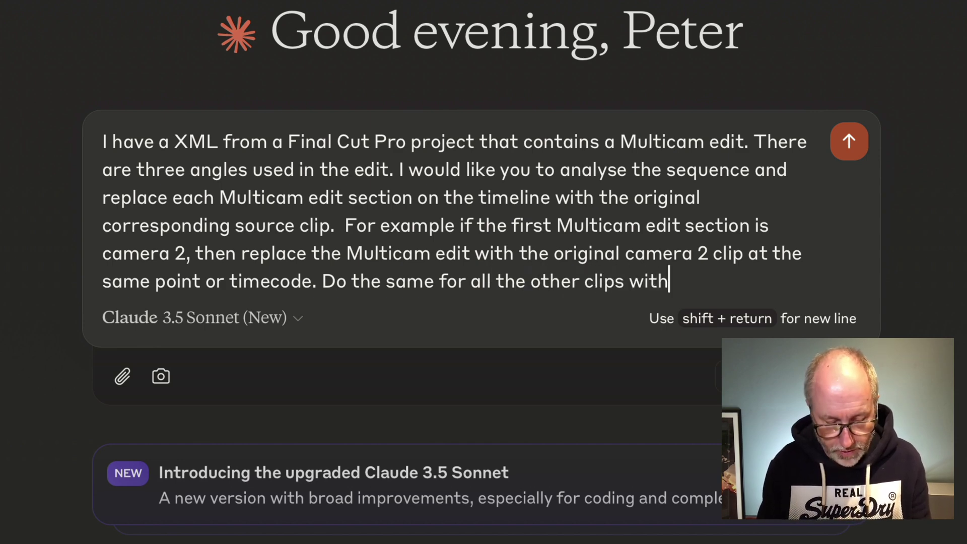
type(" their ")
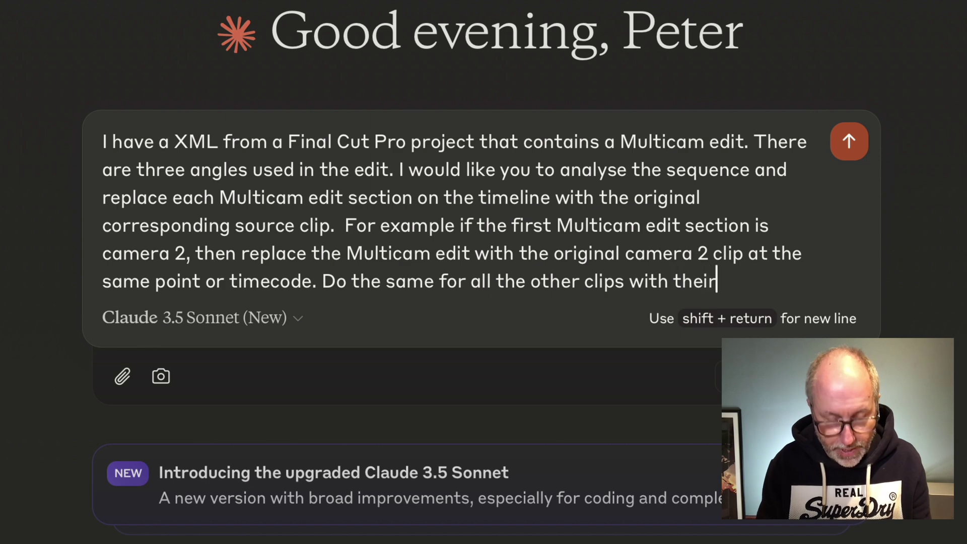
type("selected")
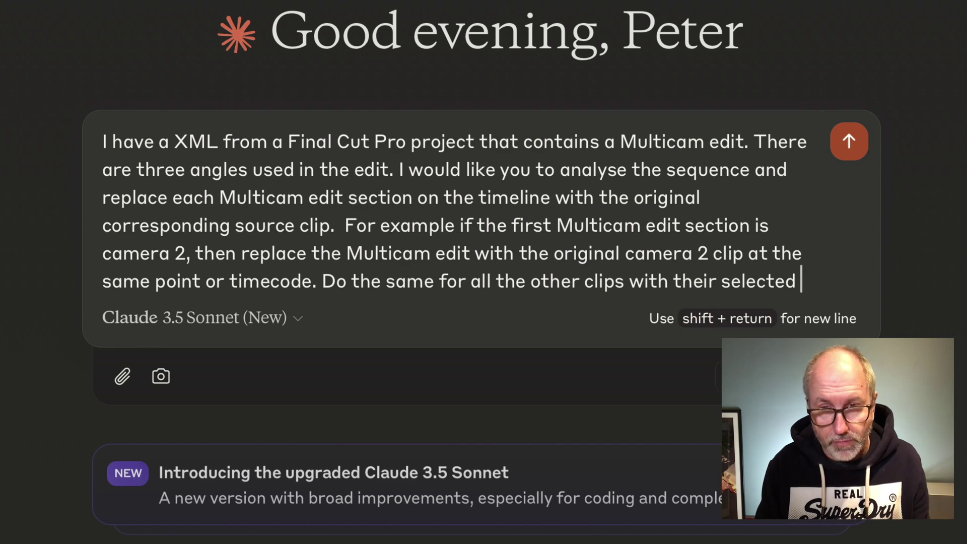
type("angles")
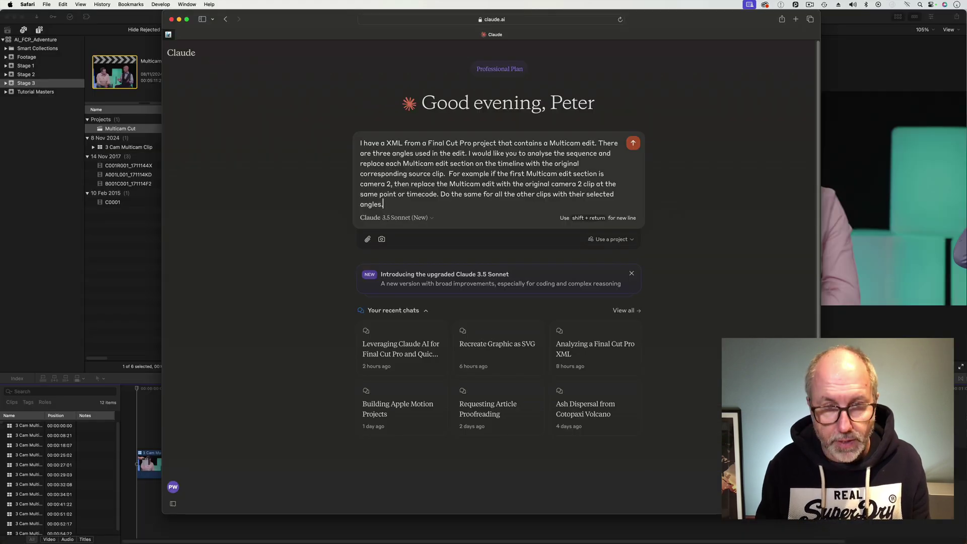
type(".")
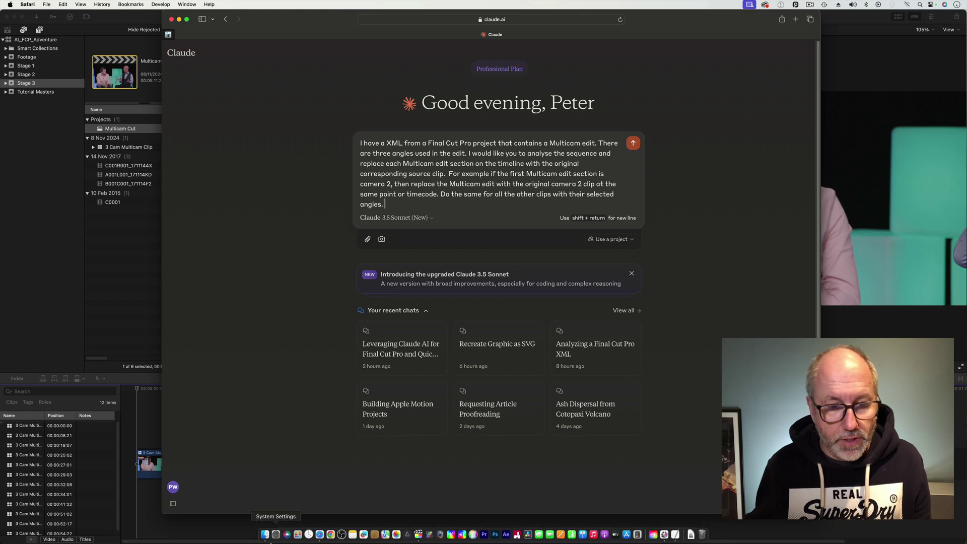
Open the Multicam Cut Donor package's Info.fcpxml in TextEdit and enlarge the window
left_click(265, 542)
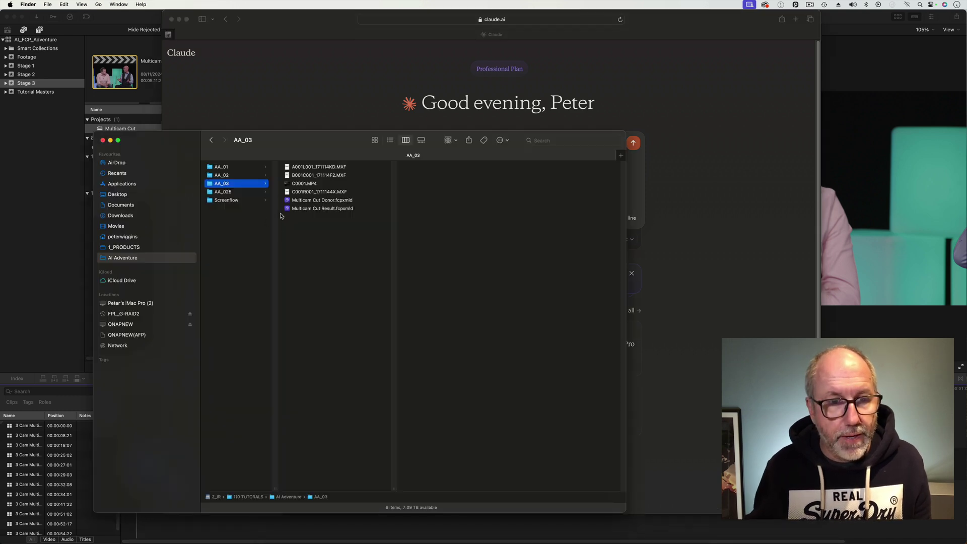
left_click(314, 200)
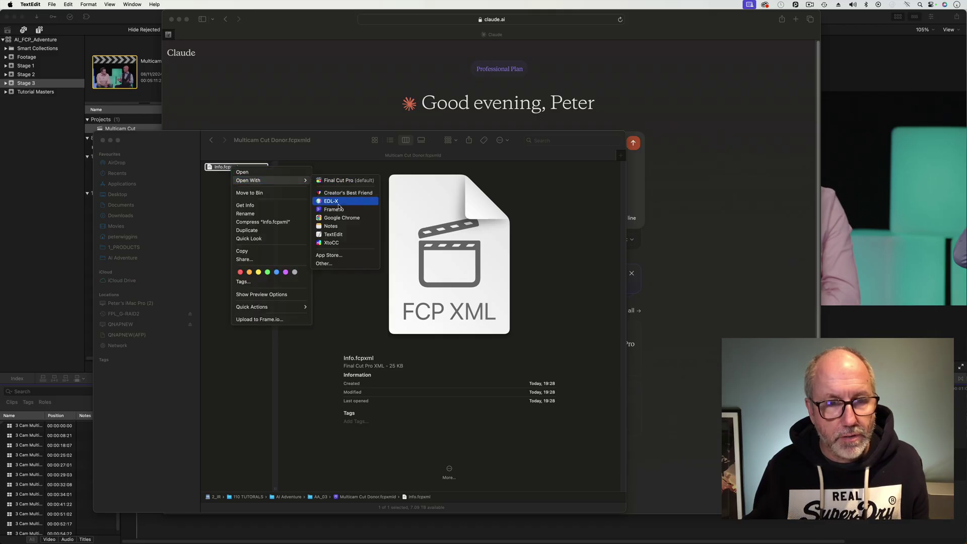
left_click(334, 235)
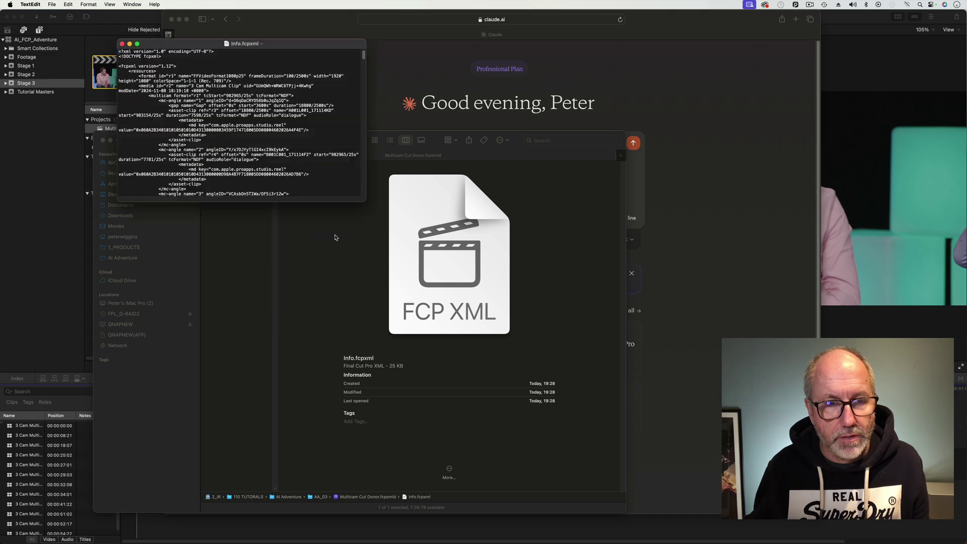
left_click_drag(258, 40, 785, 53)
left_click_drag(889, 215, 920, 387)
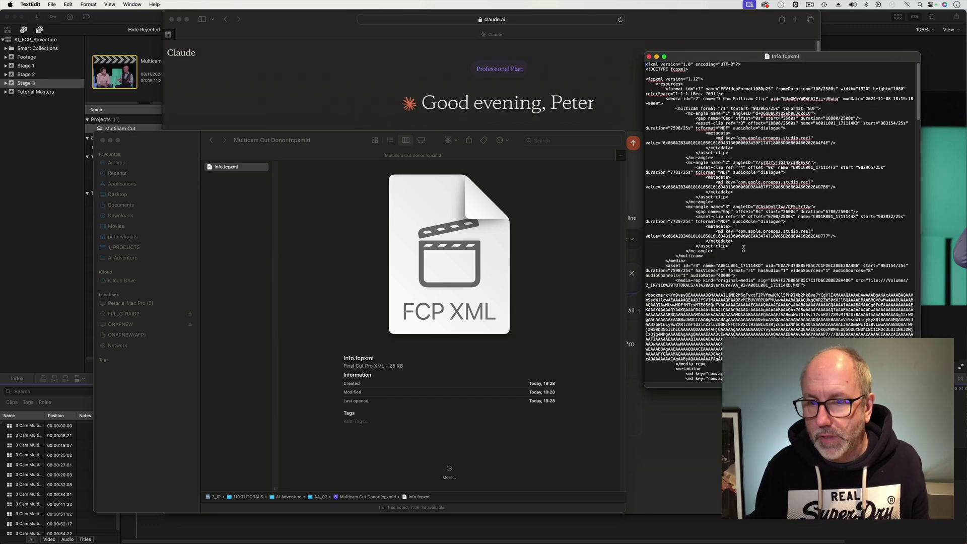
Copy all the XML text and close TextEdit
key("super+a")
key("super+c")
left_click(650, 58)
left_click(346, 74)
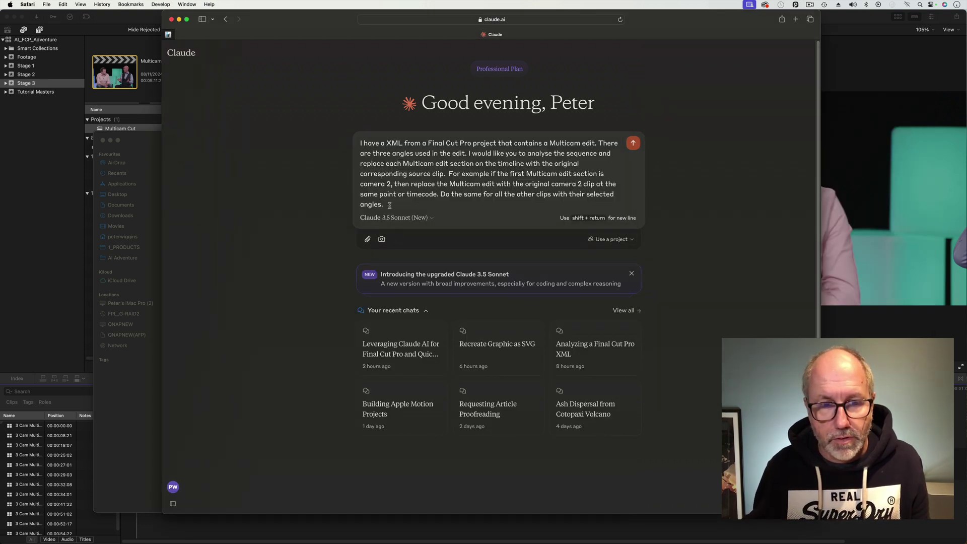
Paste the donor XML into Claude's prompt and send the request
key("super+v")
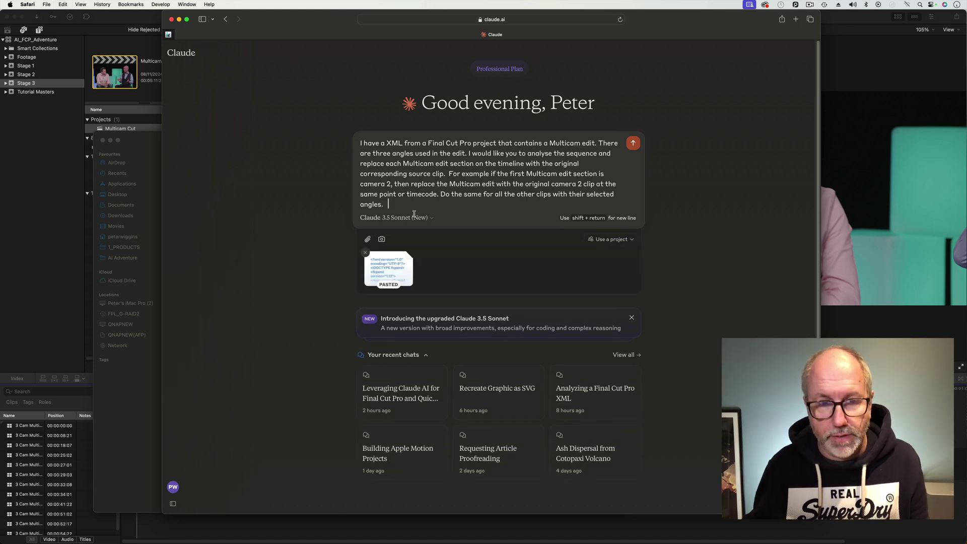
left_click(633, 144)
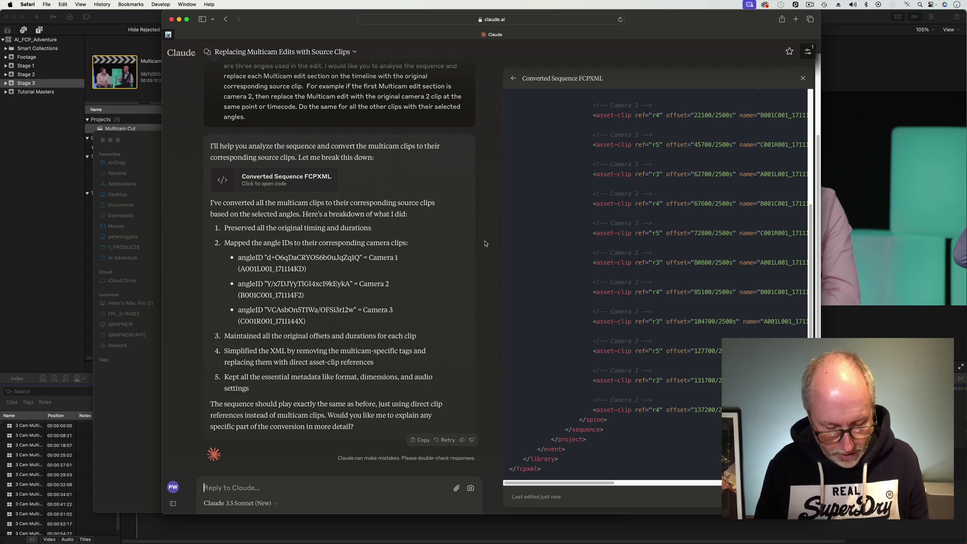
Tell Claude it missed the bookmarks and ask for a full XML from the original, without placeholder code
type("You have ")
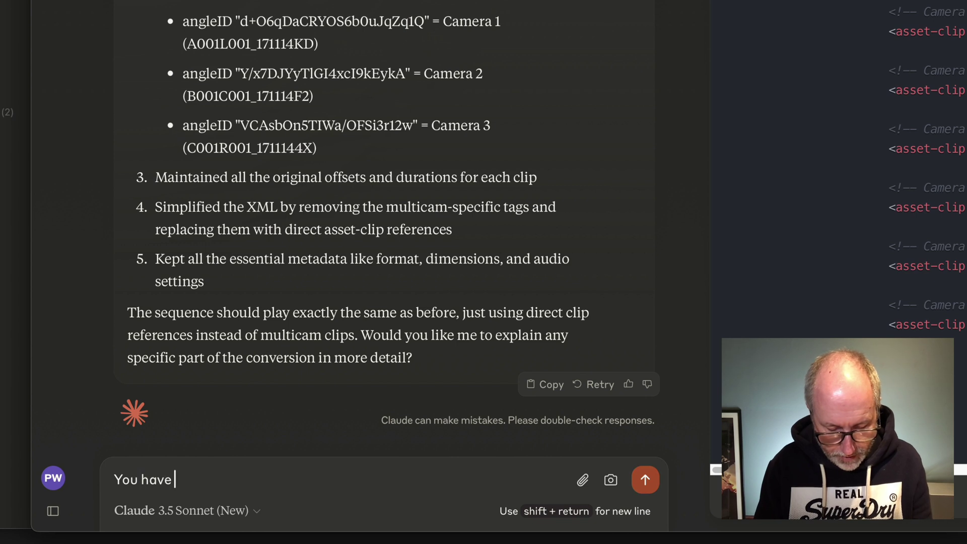
type("misse")
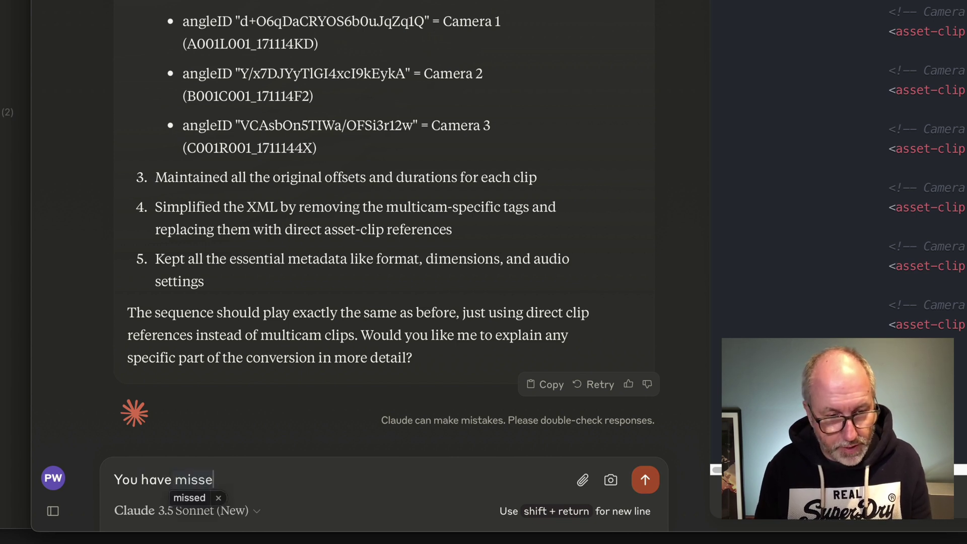
type("d out the ")
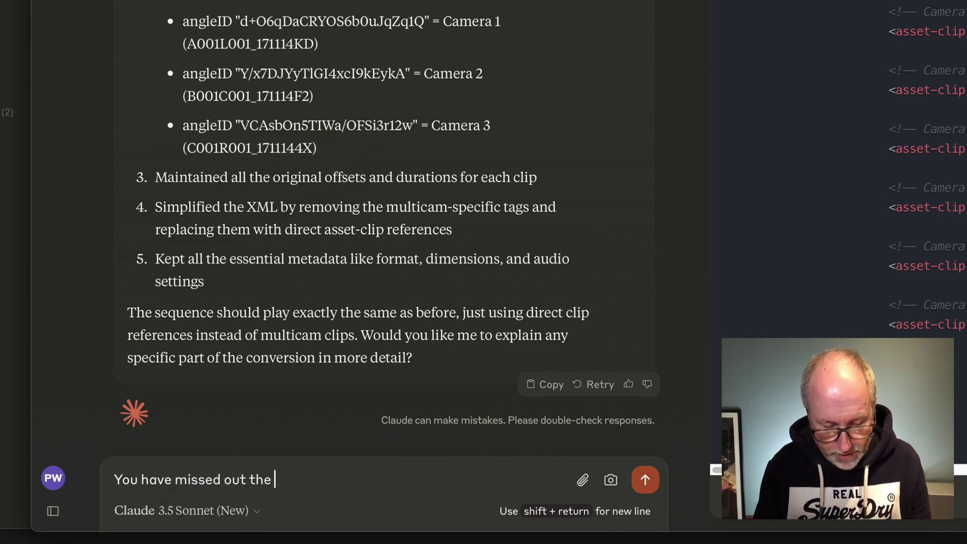
type("bookmarks, please")
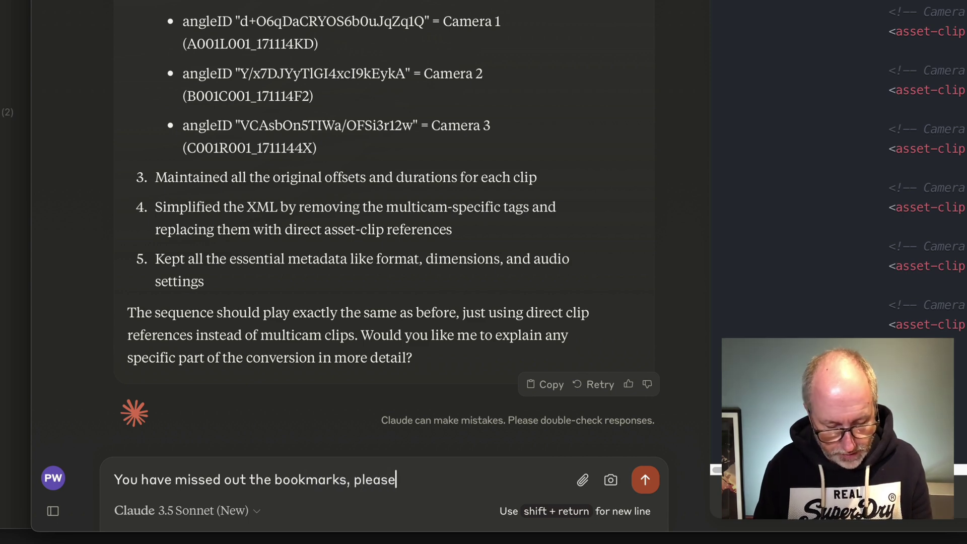
type(" take a look")
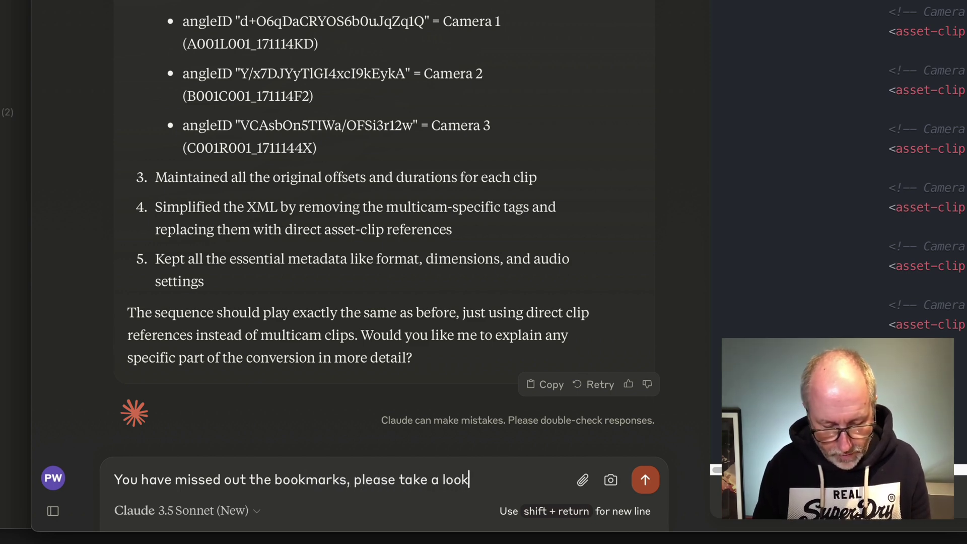
type(" again a")
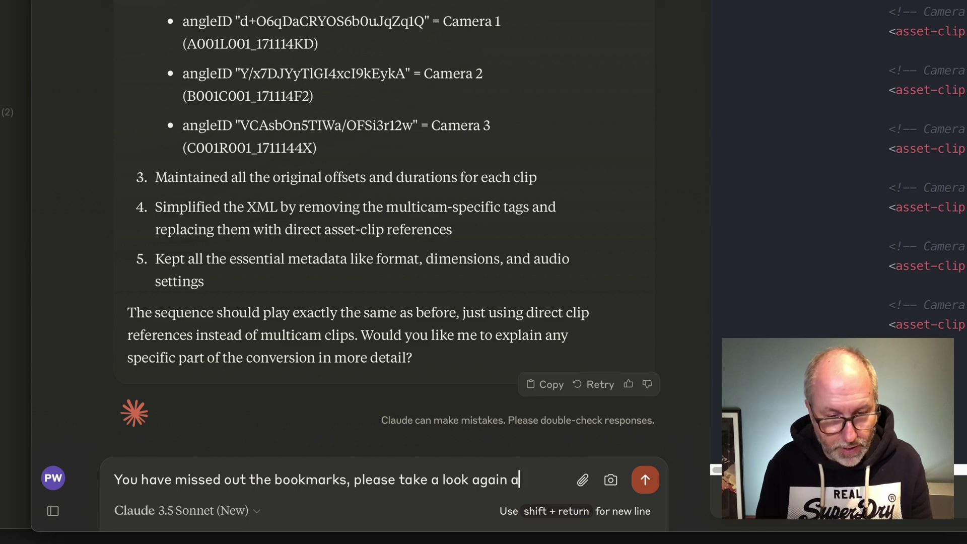
type("y the ori")
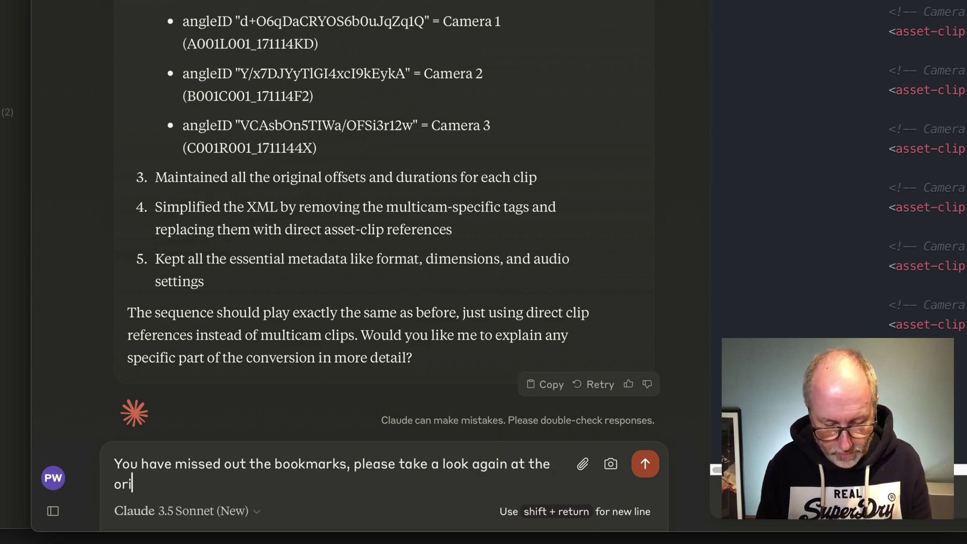
type("ginal XML. Do not use placeholder code")
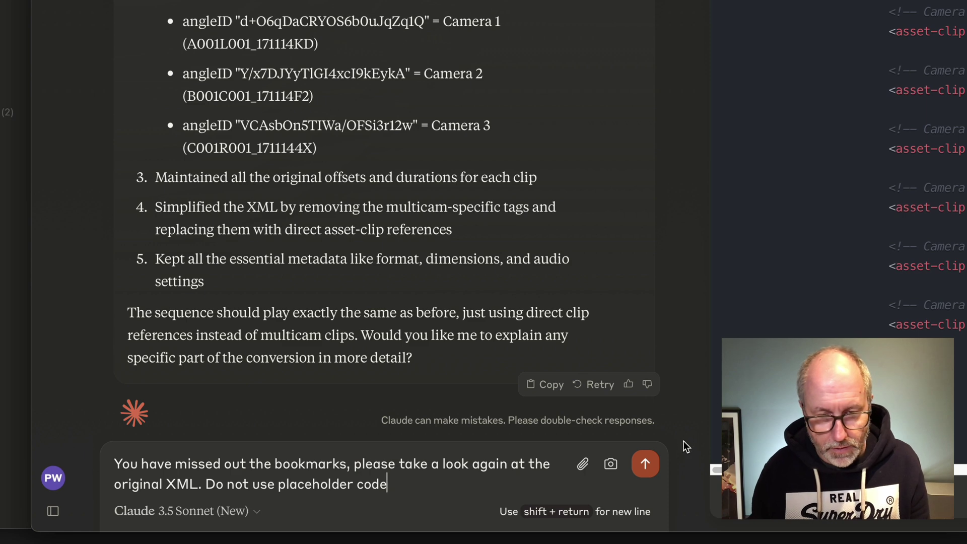
left_click(647, 464)
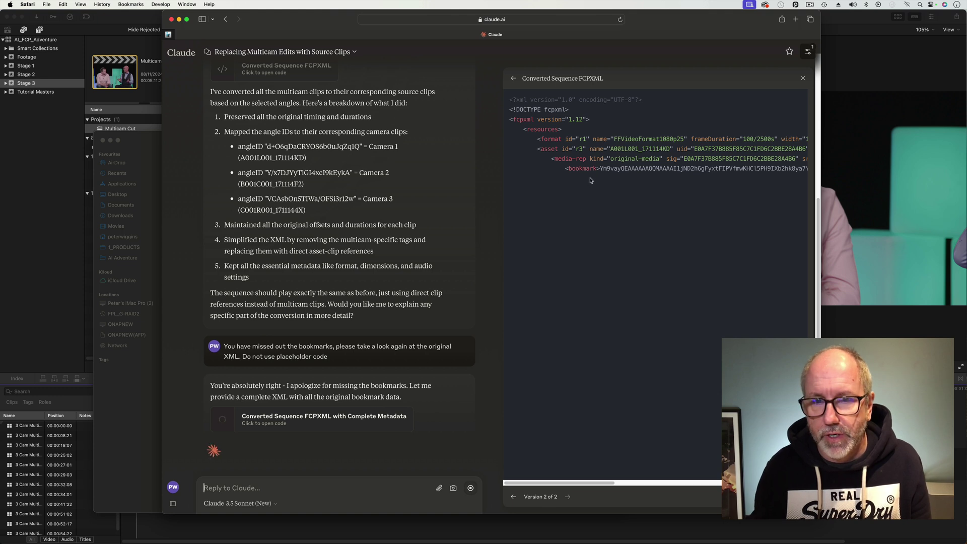
Scroll sideways through Claude's 'Converted Sequence FCPXML with Complete Metadata' code as it generates
scroll(590, 181, "right", 2)
scroll(591, 180, "right", 10)
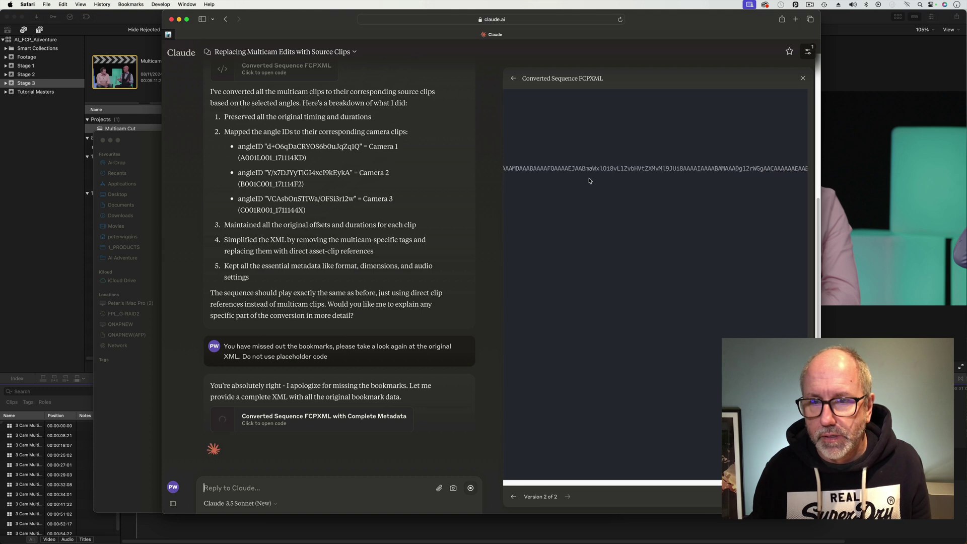
scroll(591, 181, "left", 10)
scroll(591, 181, "left", 5)
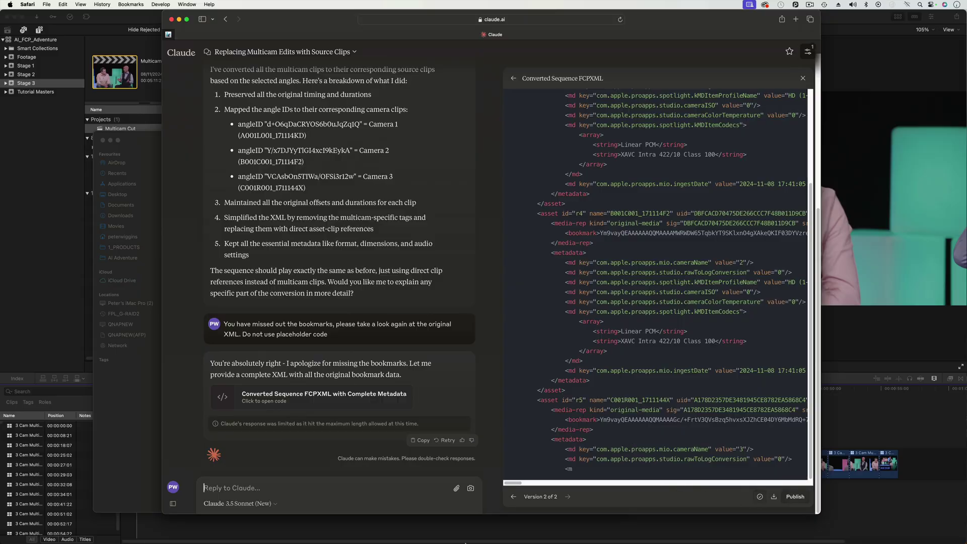
In the AA_03 folder, open Info.fcpxml inside Multicam Cut Result.fcpxmld's package contents in TextEdit
left_click(264, 534)
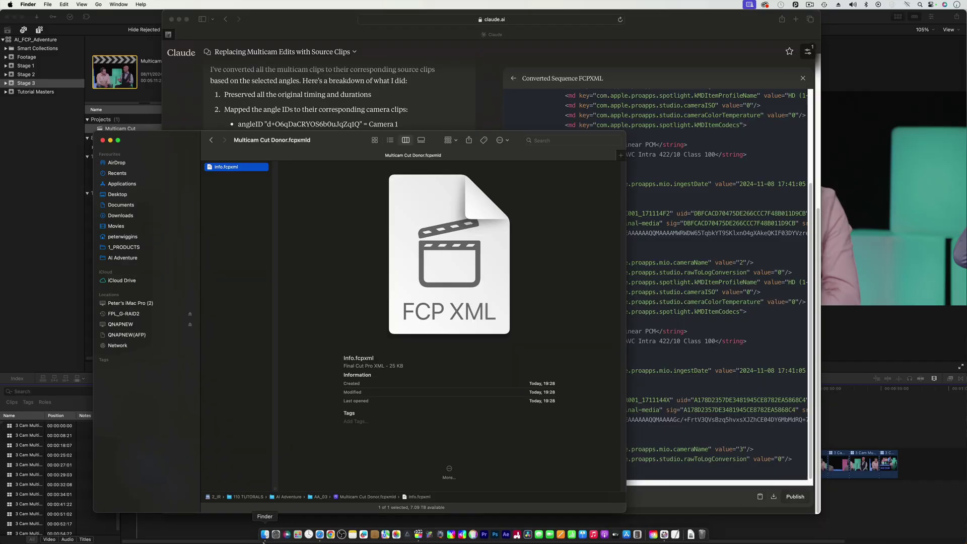
left_click(211, 140)
left_click(318, 208)
right_click(279, 212)
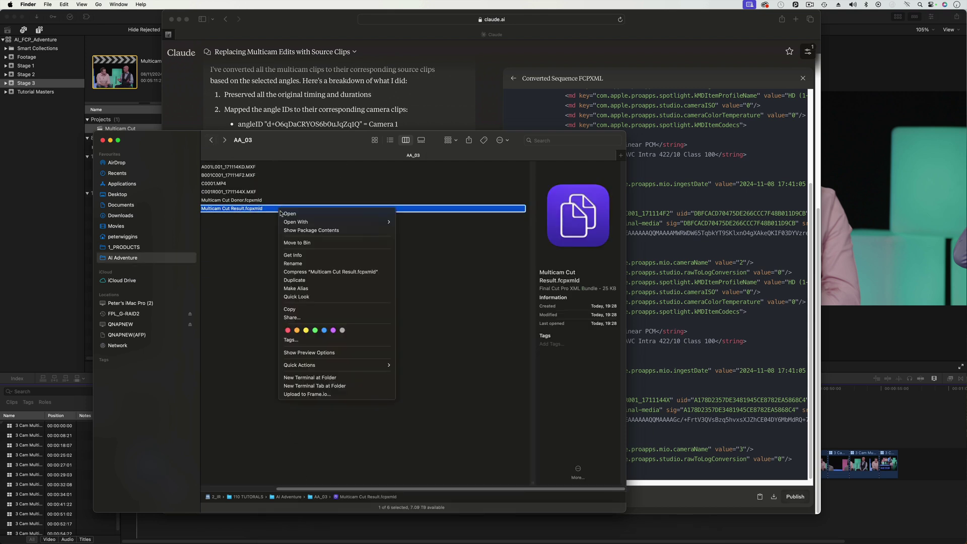
left_click(299, 230)
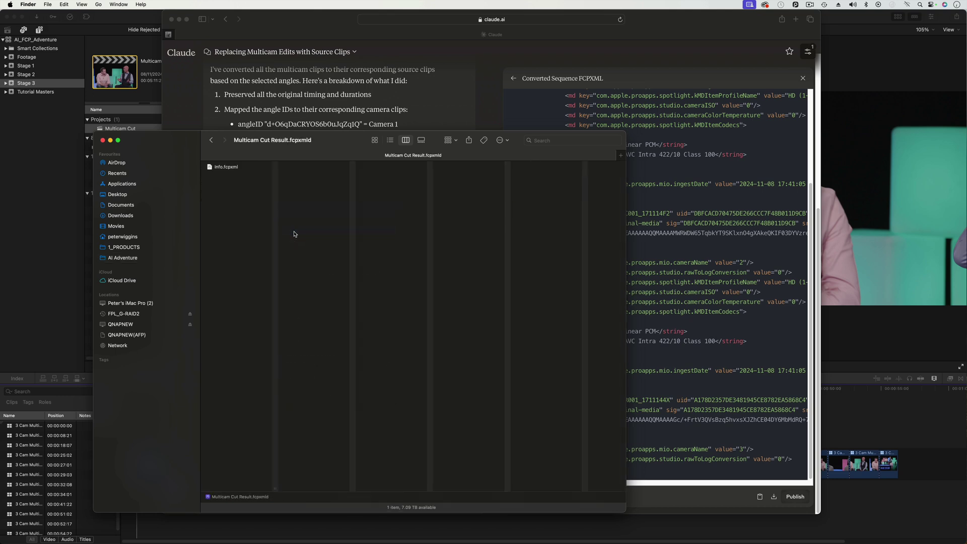
left_click(237, 167)
right_click(240, 169)
mouse_move(282, 180)
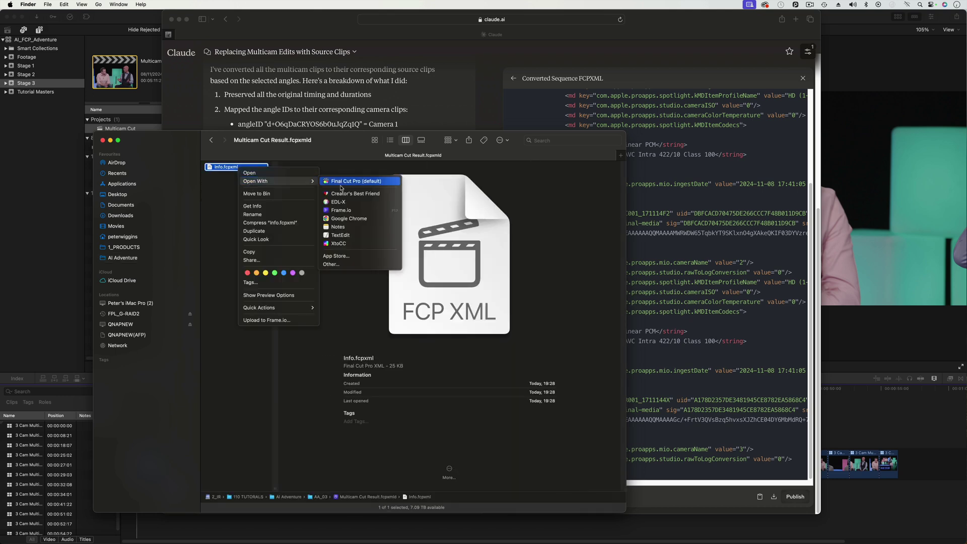
left_click(347, 235)
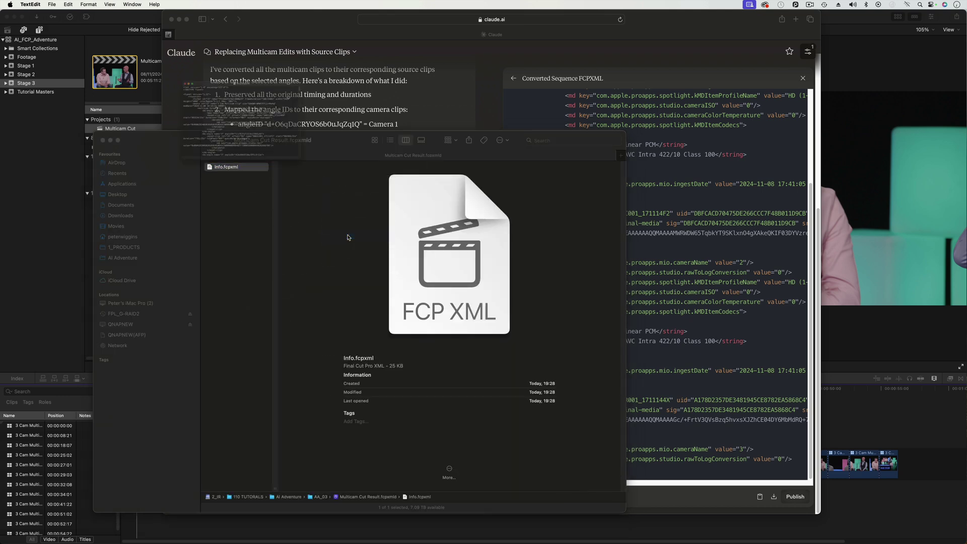
Replace all of Info.fcpxml's existing XML with Claude's generated XML
left_click_drag(229, 51, 808, 71)
key("super+a")
key("BackSpace")
key("super+v")
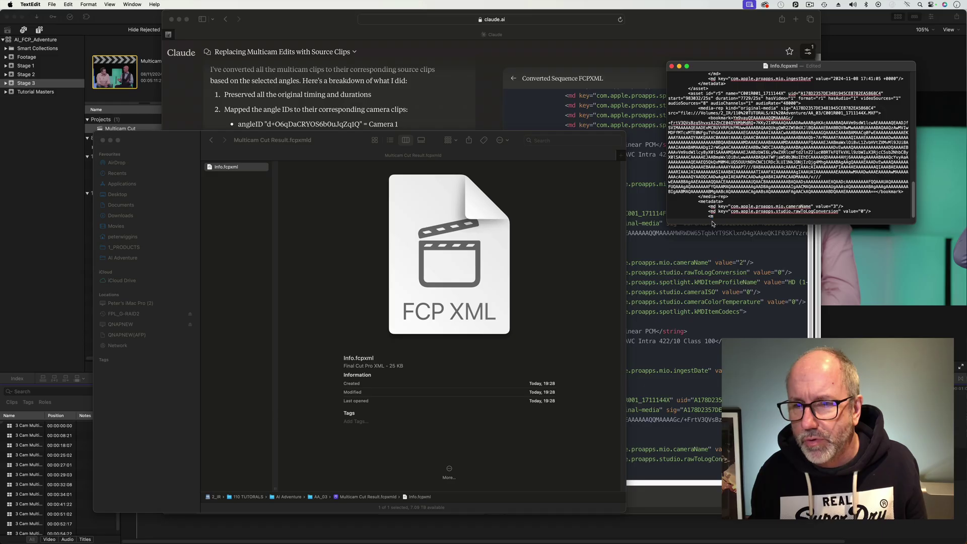
Ask Claude to 'continue' its truncated XML response
left_click(650, 262)
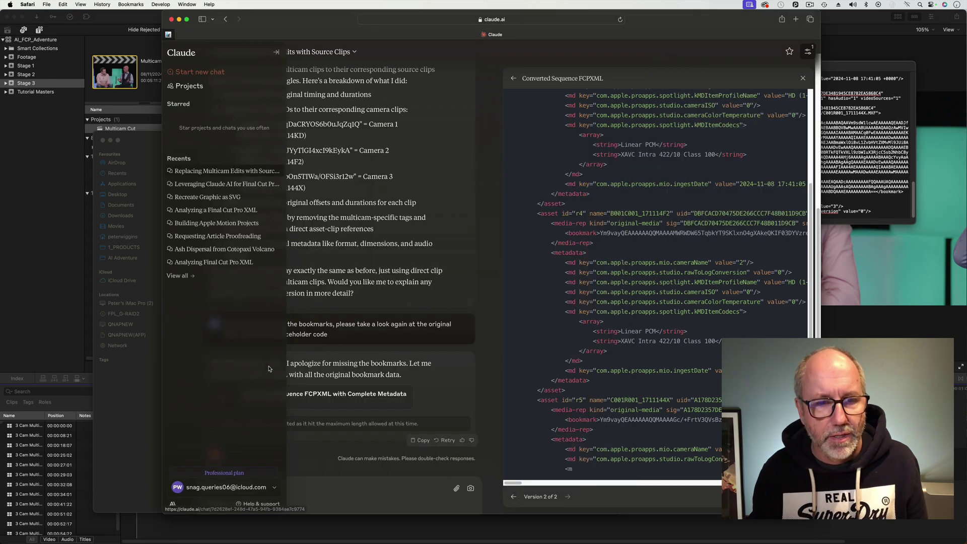
left_click(309, 488)
type("continue")
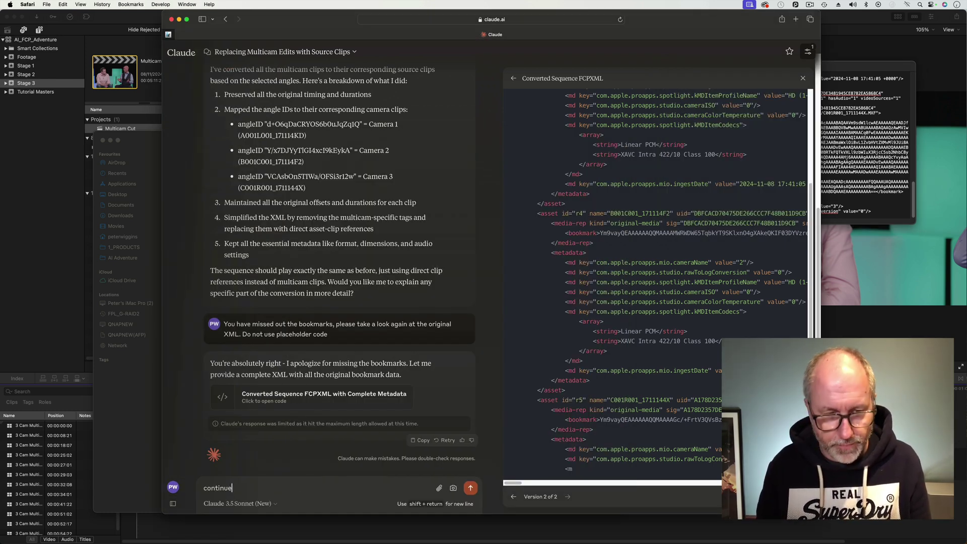
key("Return")
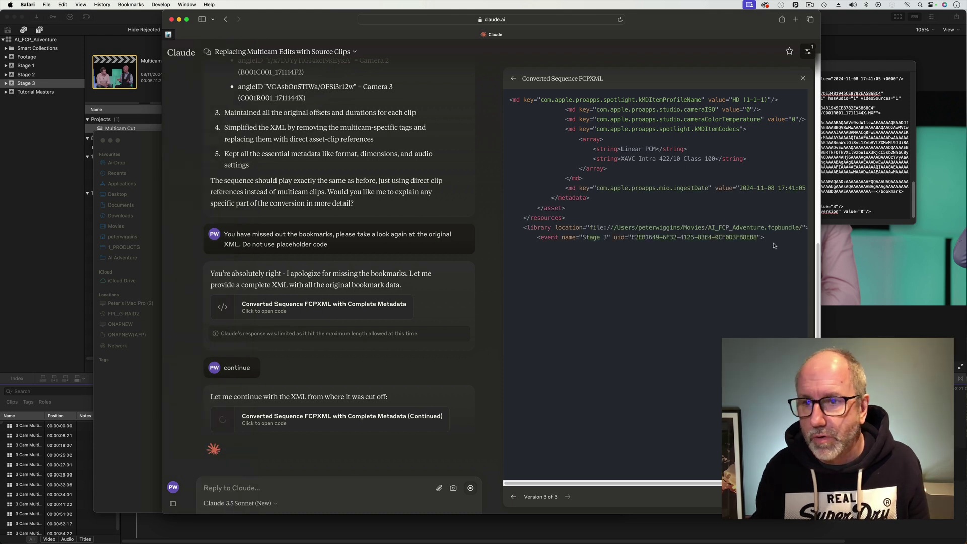
Scroll through the edited Info.fcpxml in TextEdit while Claude's continuation streams
left_click(853, 202)
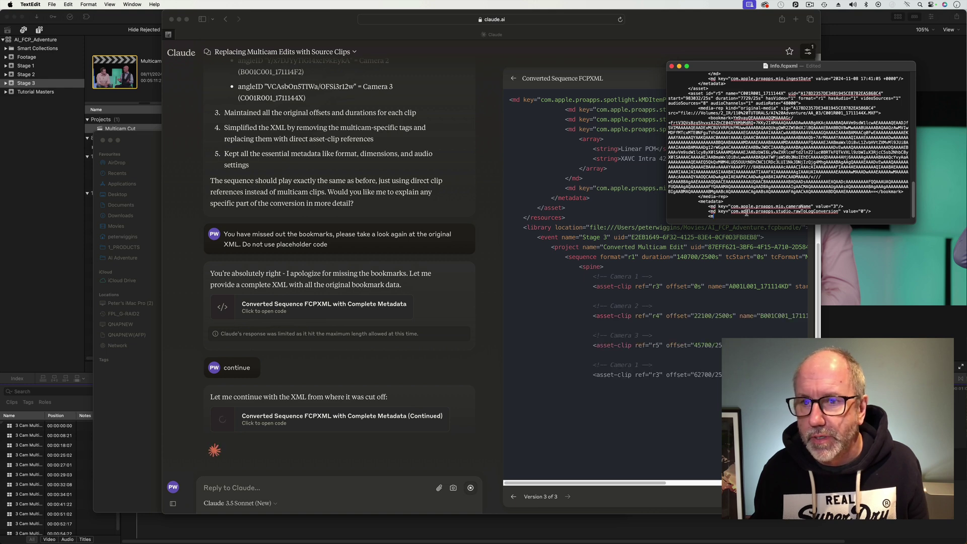
scroll(767, 206, "up", 3)
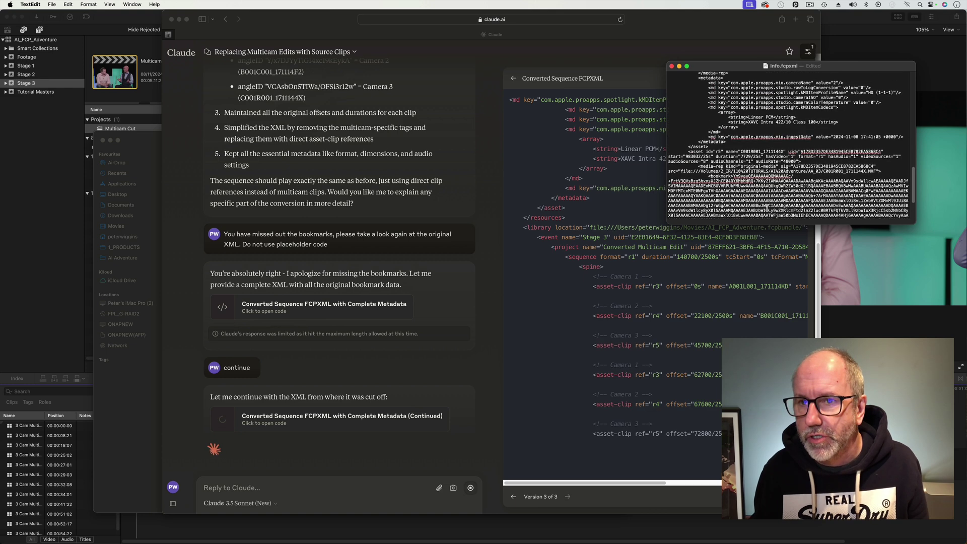
scroll(767, 207, "up", 5)
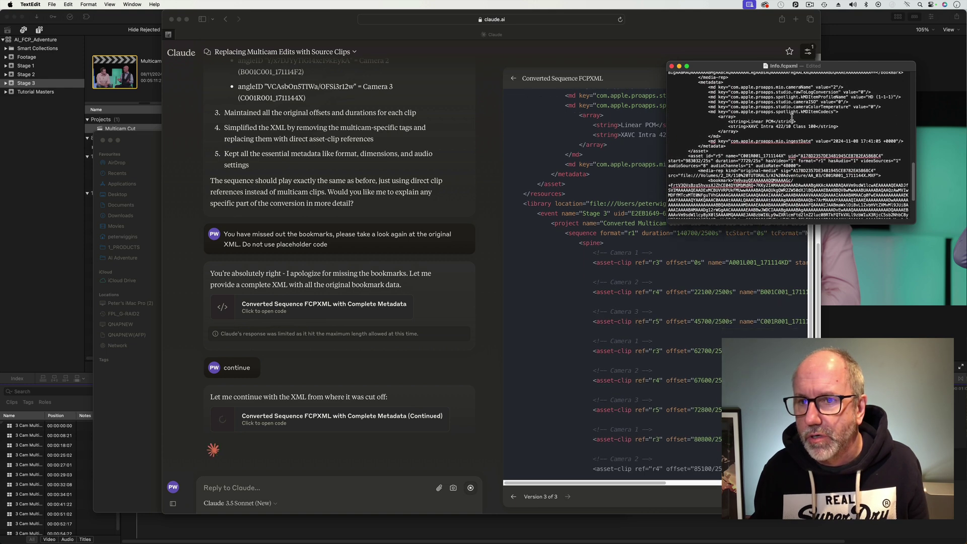
scroll(791, 116, "up", 4)
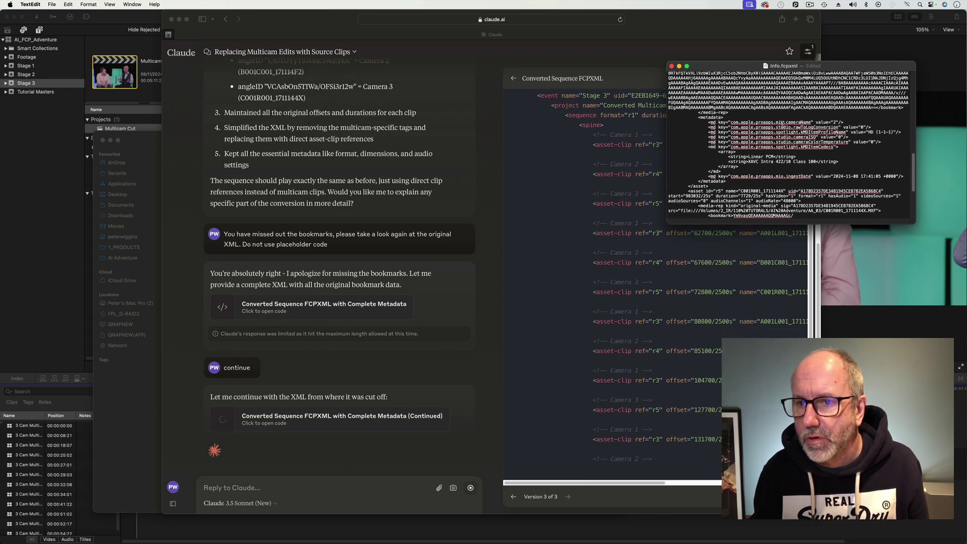
scroll(697, 136, "down", 3)
scroll(696, 136, "down", 5)
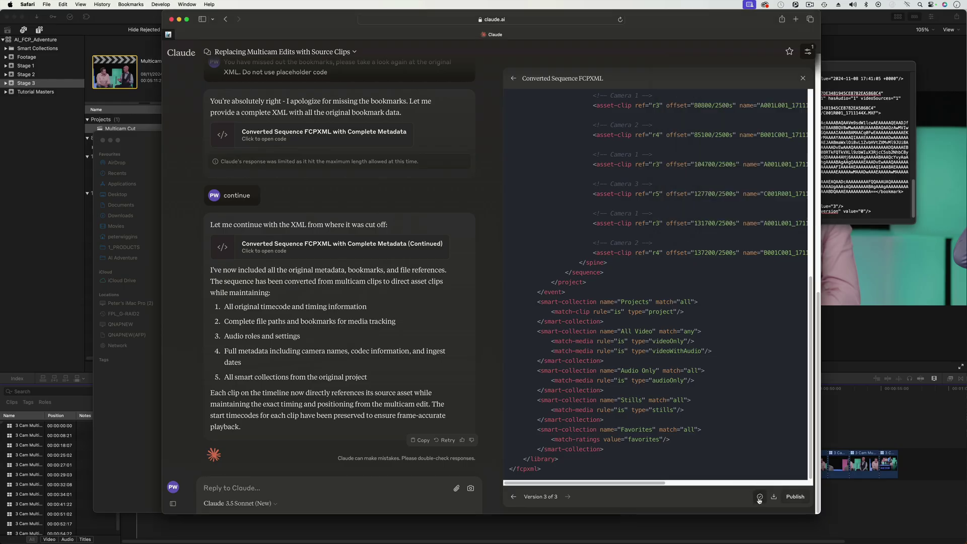
Review Info.fcpxml's asset r5 bookmark data, media-rep entry and spine clips
left_click(835, 212)
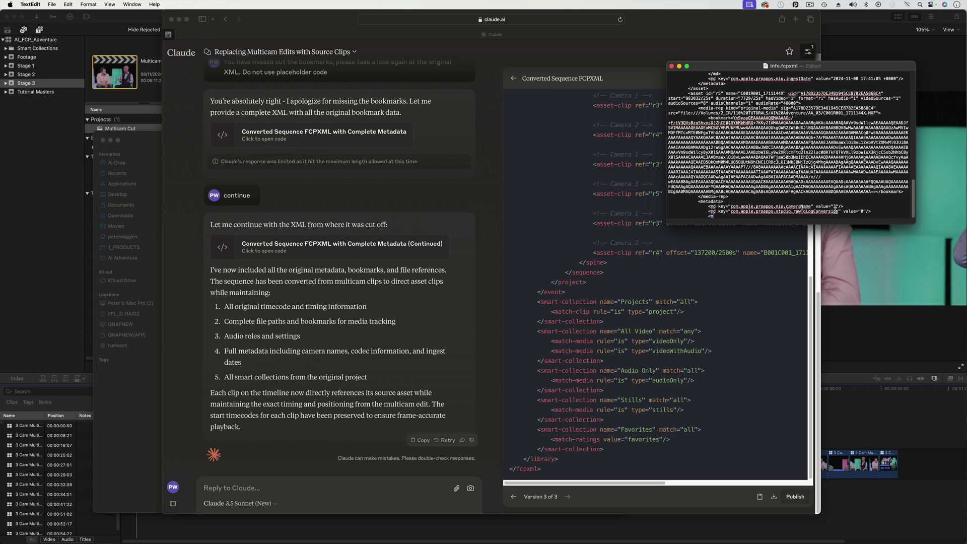
scroll(836, 211, "down", 10)
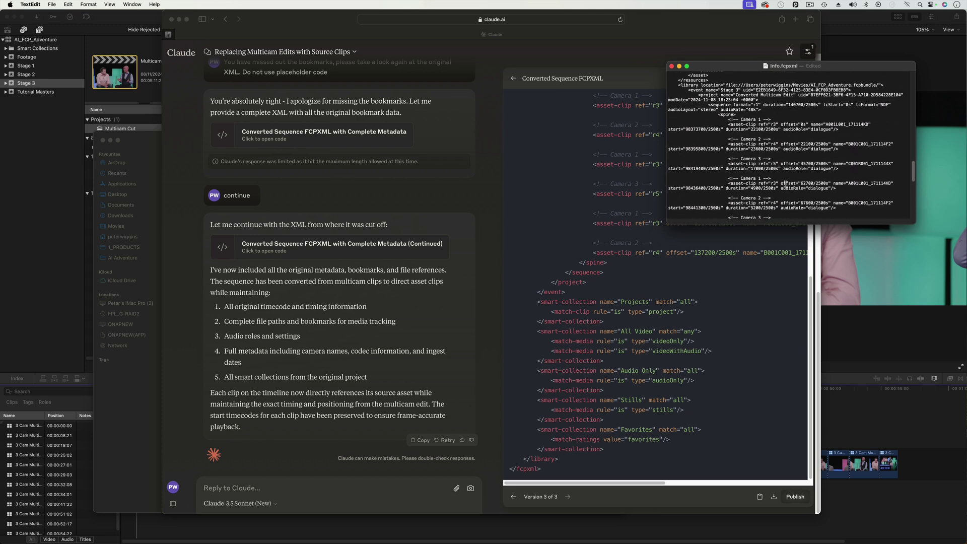
scroll(786, 185, "up", 10)
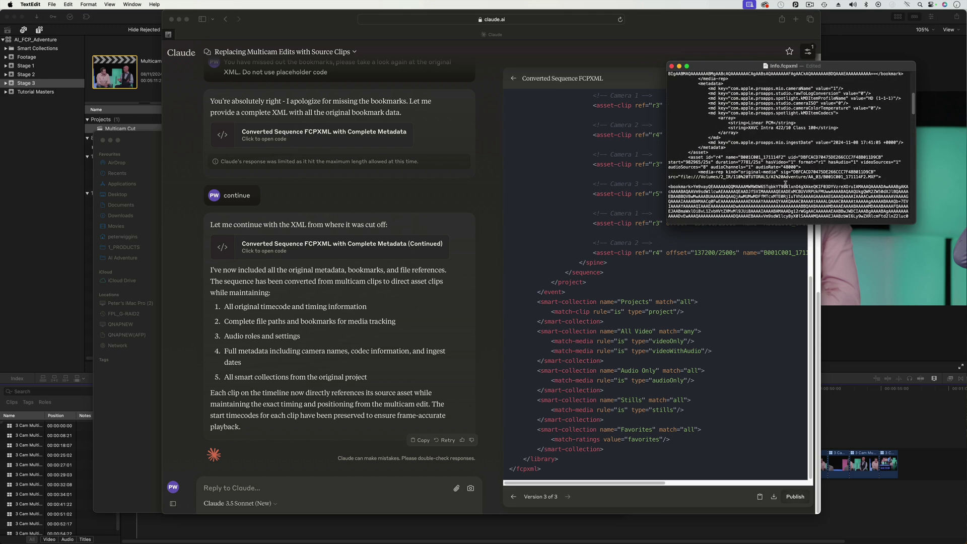
scroll(786, 184, "up", 2)
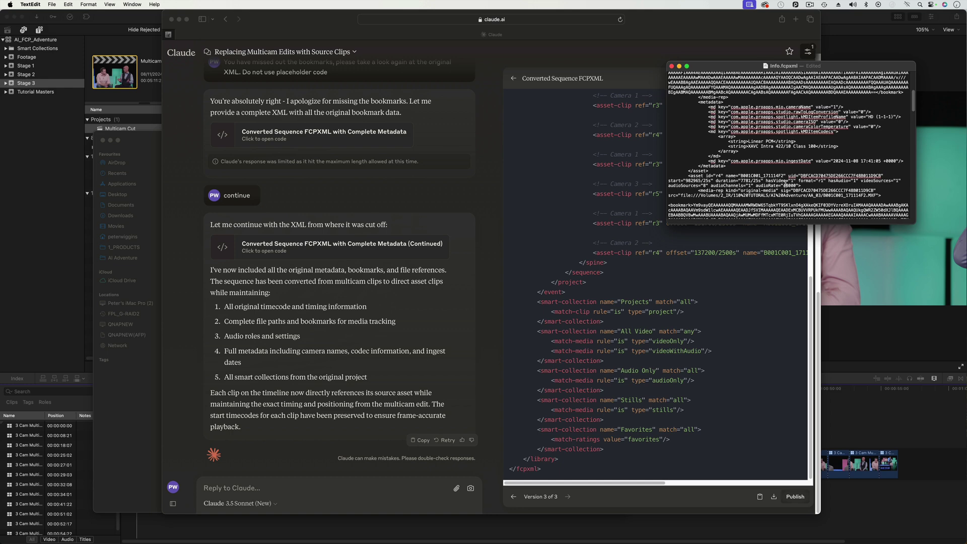
scroll(785, 185, "up", 5)
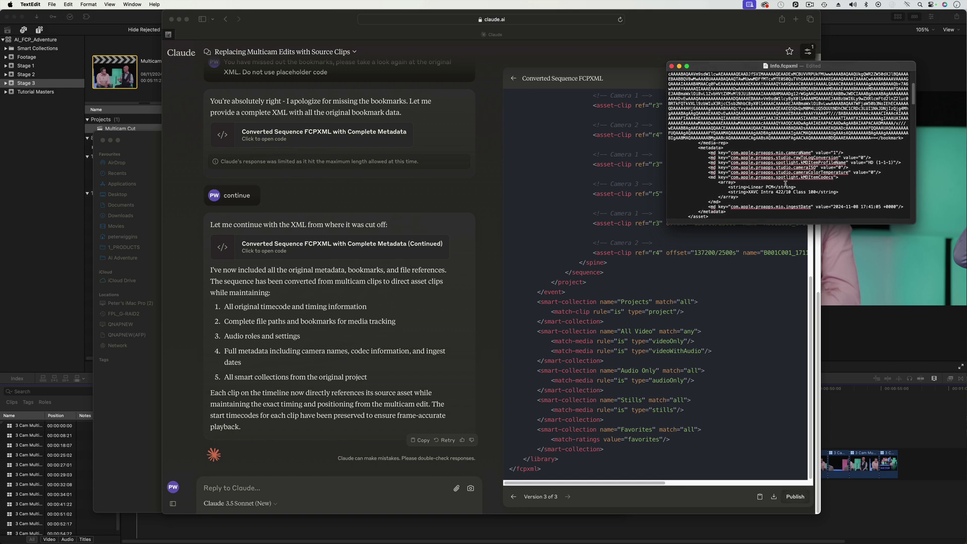
scroll(786, 184, "down", 3)
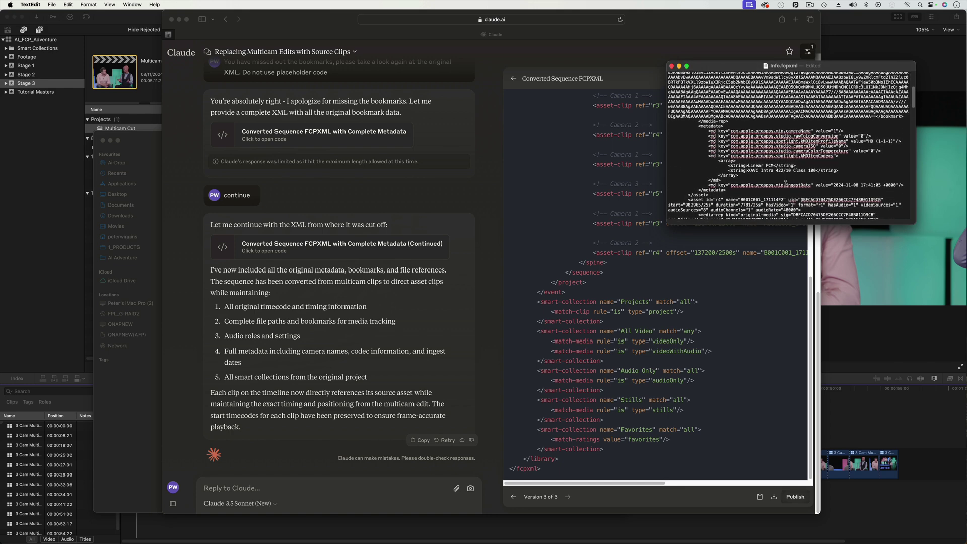
scroll(786, 184, "down", 15)
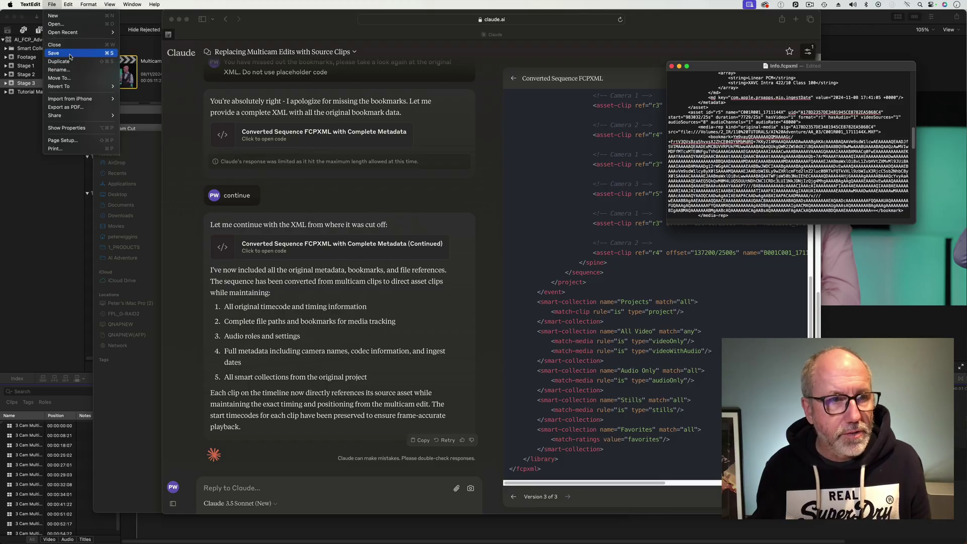
Save Info.fcpxml, import Multicam Cut Result.fcpxmld via XML import, and dismiss the line-51 DTD error
left_click(70, 57)
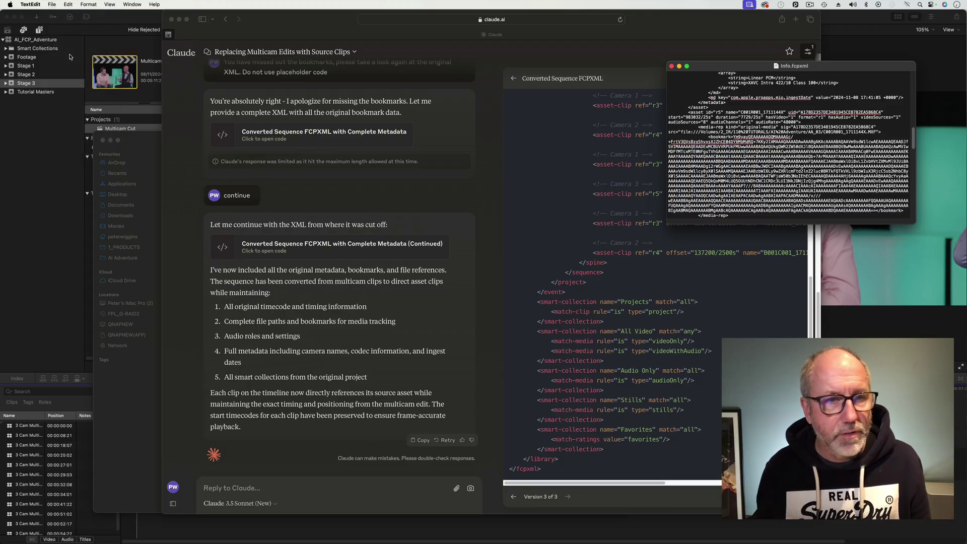
left_click(38, 153)
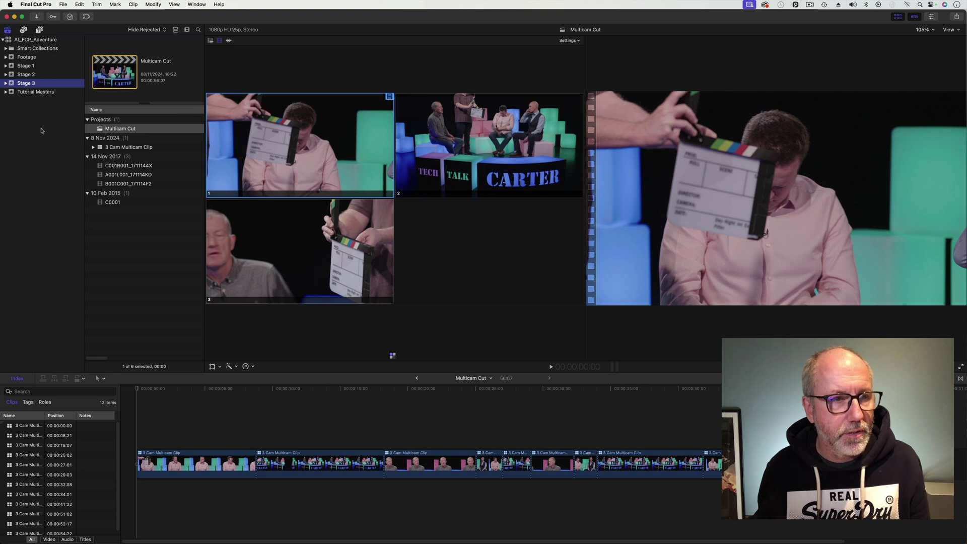
left_click(63, 4)
mouse_move(72, 57)
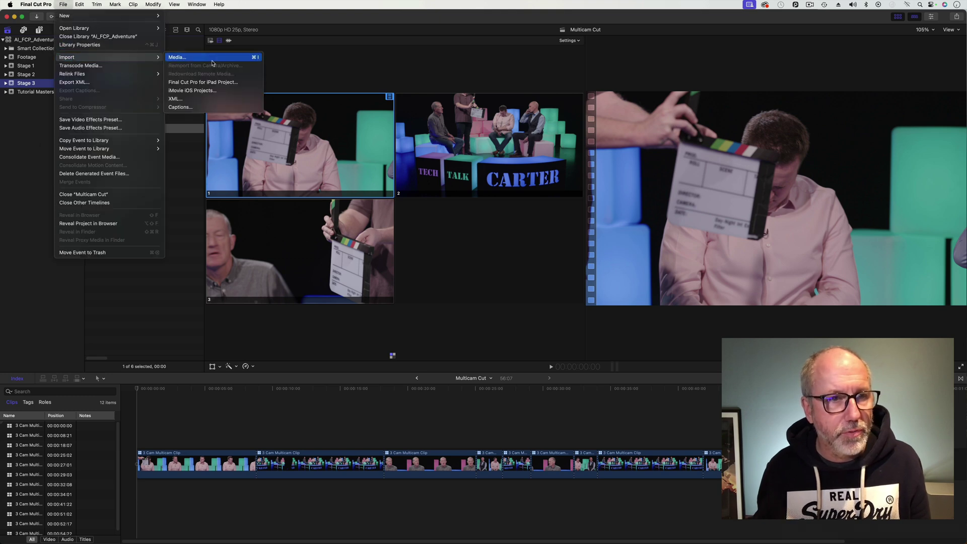
left_click(203, 99)
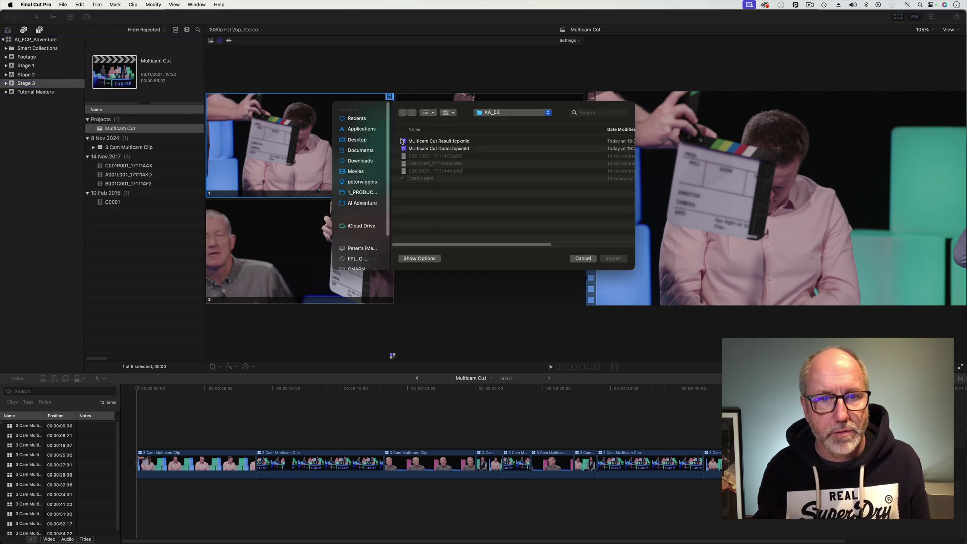
left_click(459, 143)
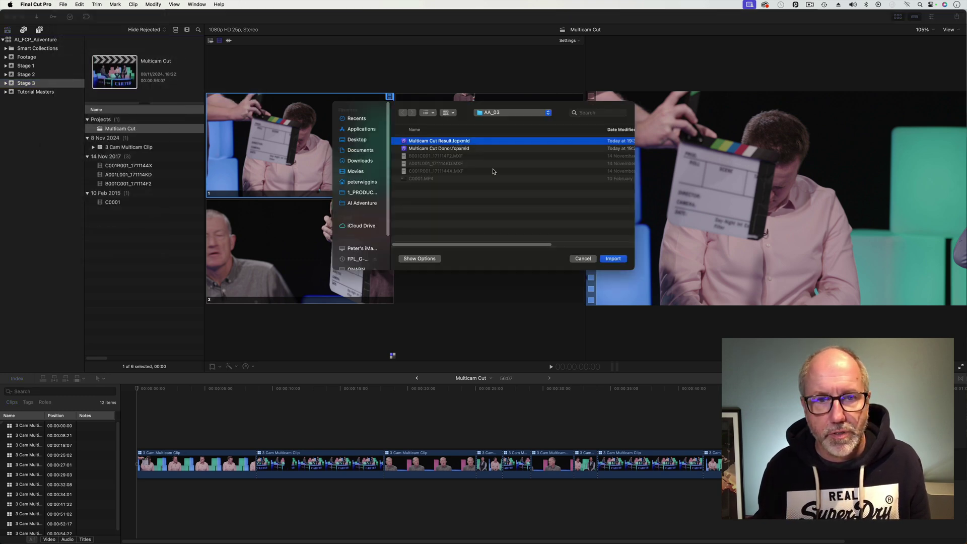
left_click(614, 260)
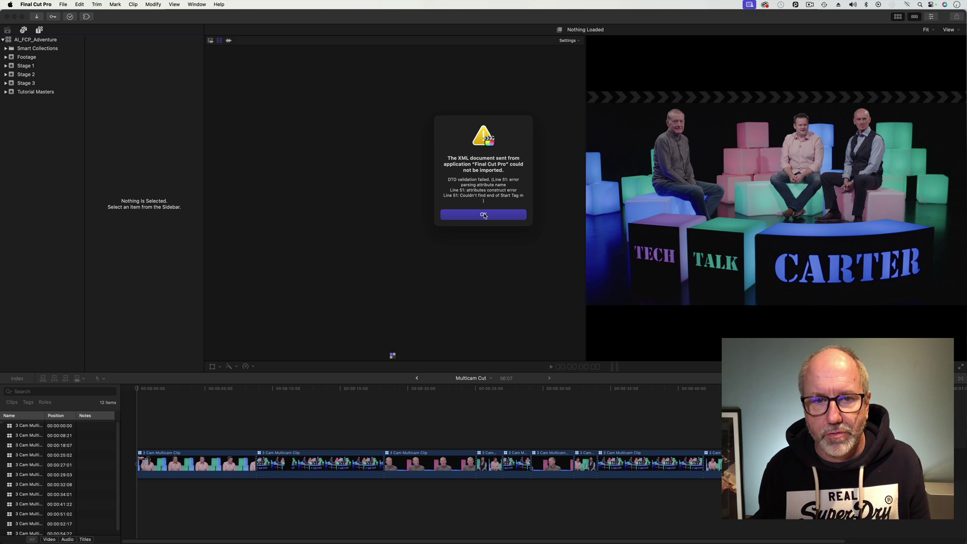
left_click(484, 215)
mouse_move(385, 541)
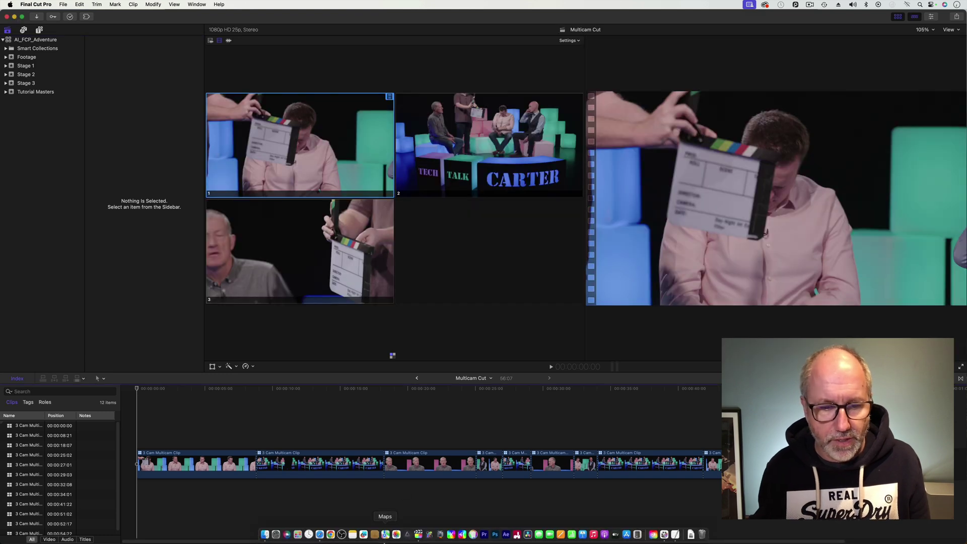
Tell Claude the import failed and ask for the same XML split at an easy-to-rejoin point
left_click(320, 534)
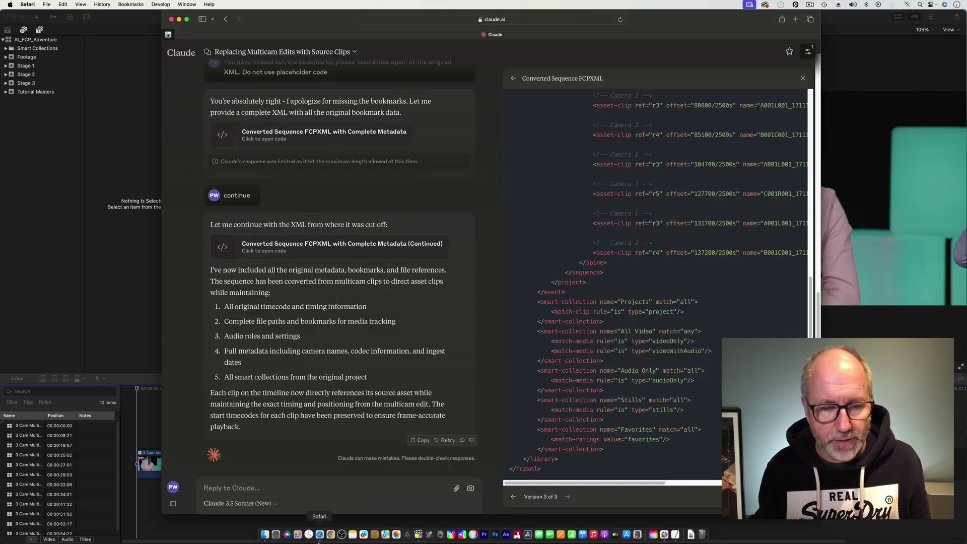
type("That didn't")
type(" w")
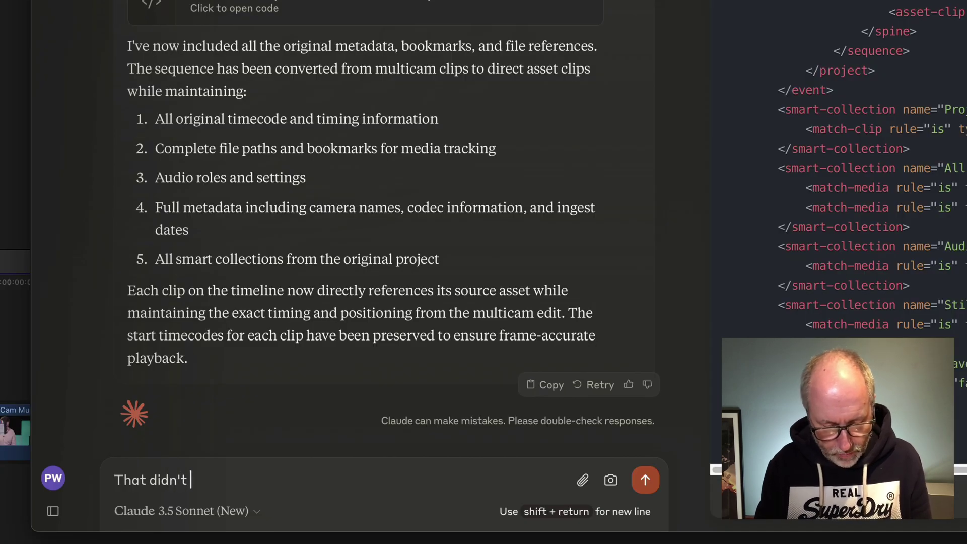
key("BackSpace")
type("wor")
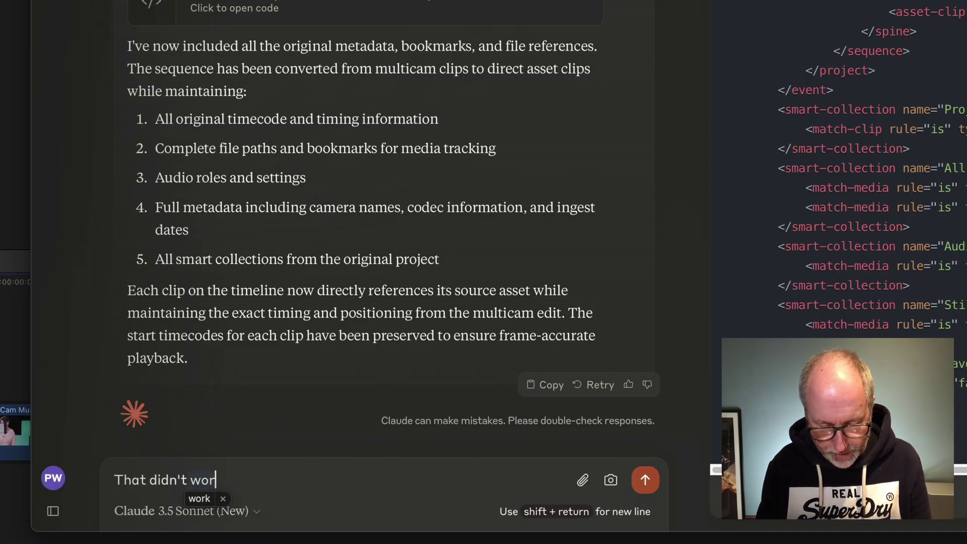
type("k, ple")
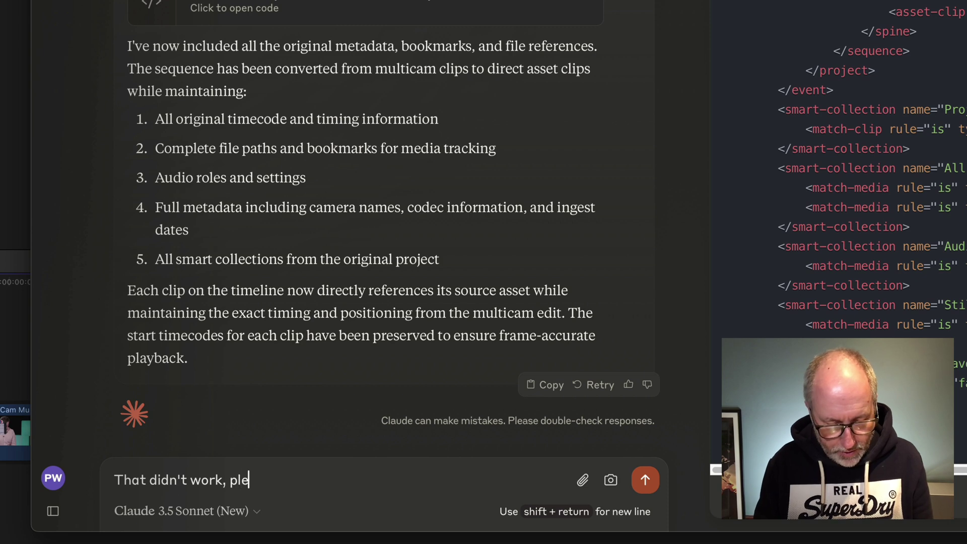
type("ase do the ")
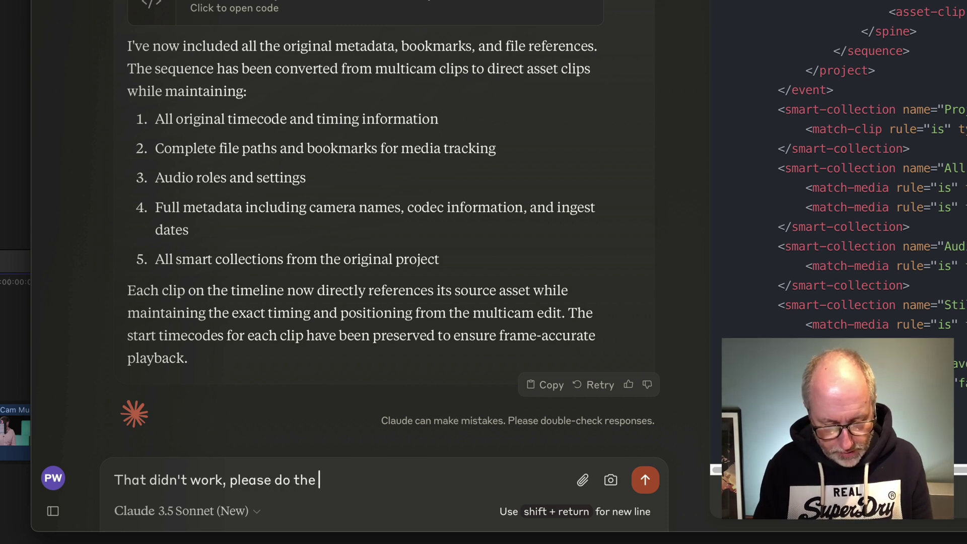
type("same again but split the XML up at ")
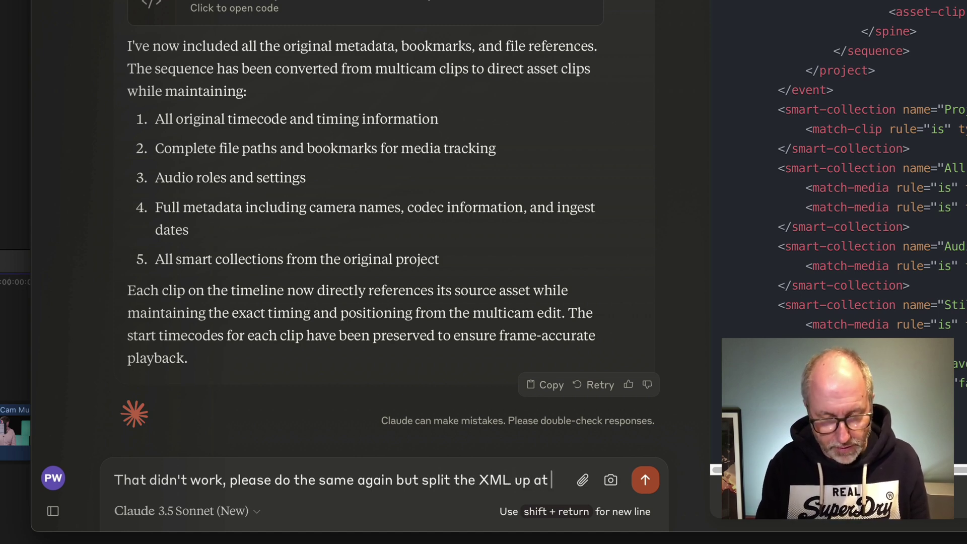
type("an ob")
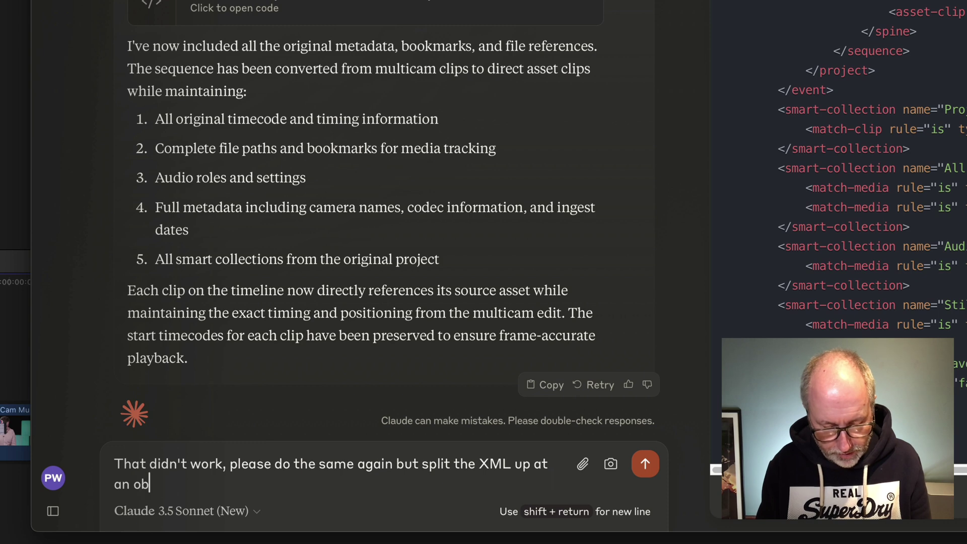
type("vious poi")
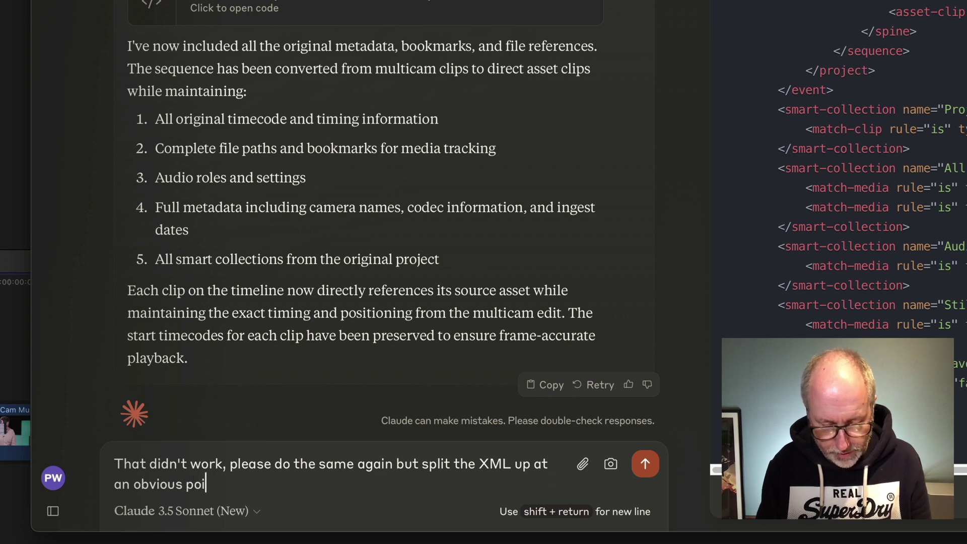
type("nt that is easy to re")
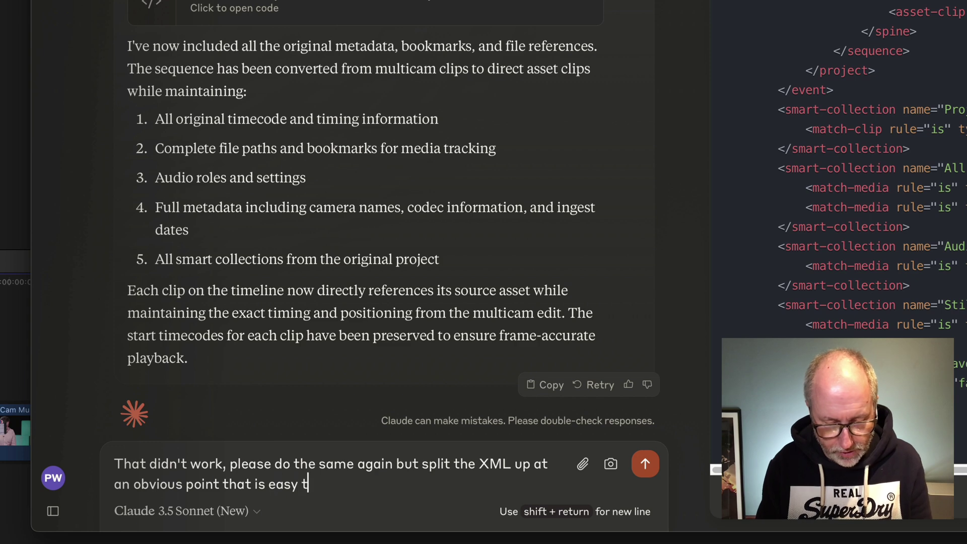
type("join")
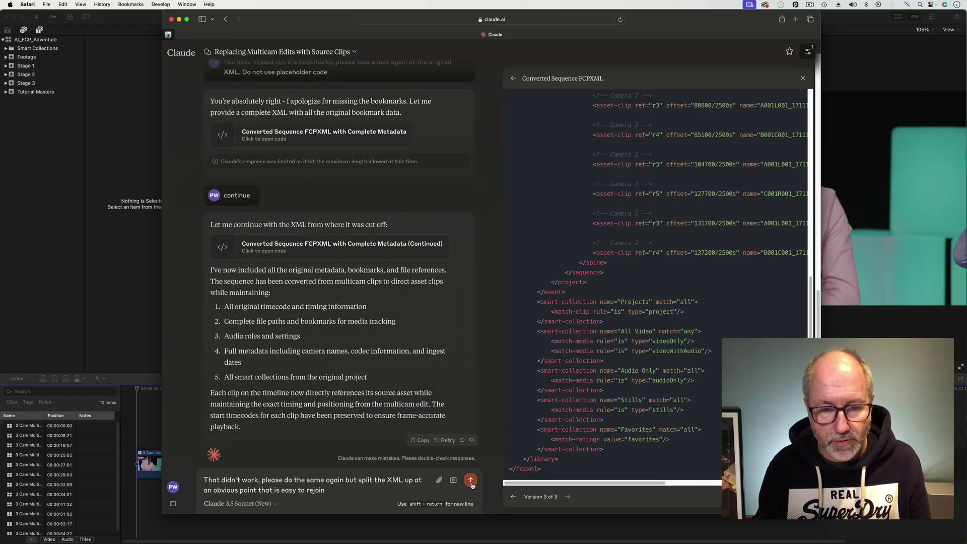
left_click(473, 485)
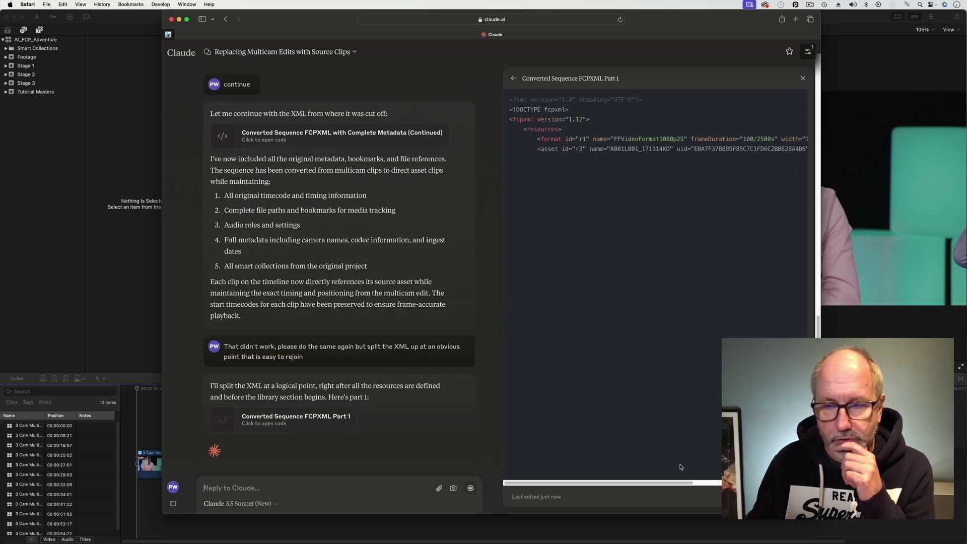
Delete all the old XML in Info.fcpxml, then enlarge its window and move it aside
left_click(676, 534)
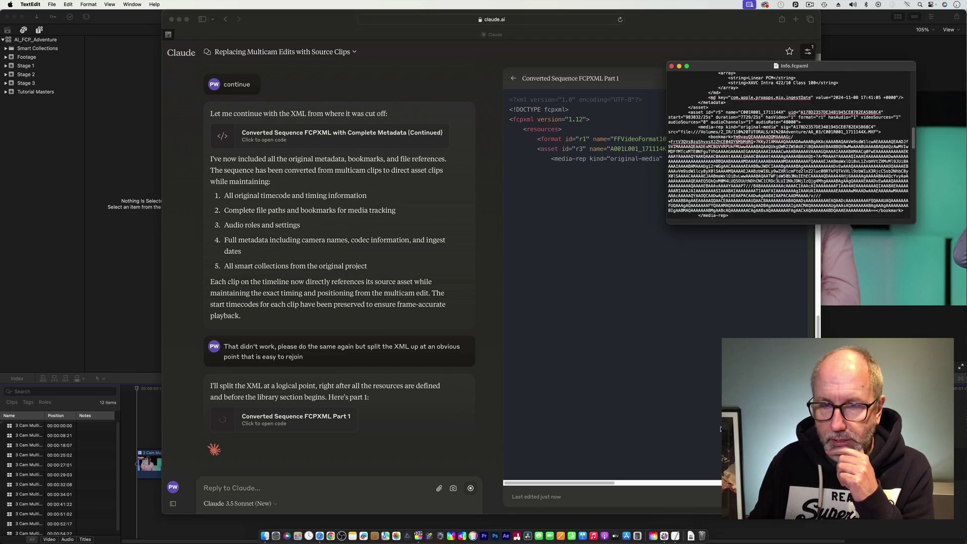
key("super+a")
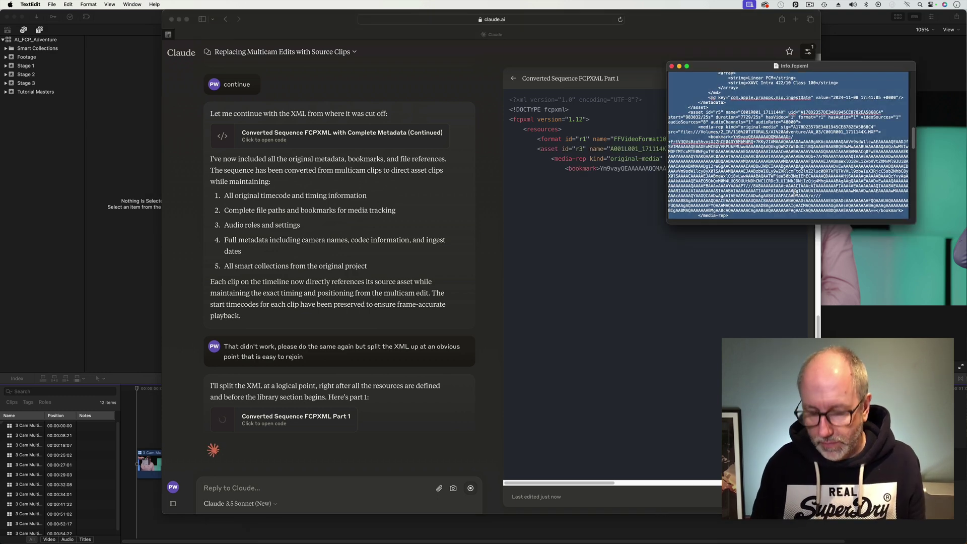
key("BackSpace")
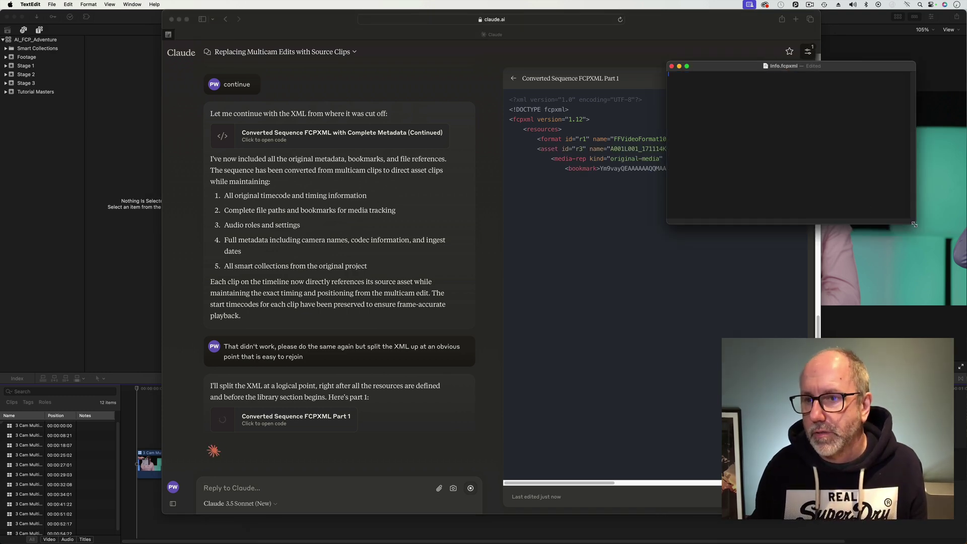
left_click_drag(915, 224, 917, 322)
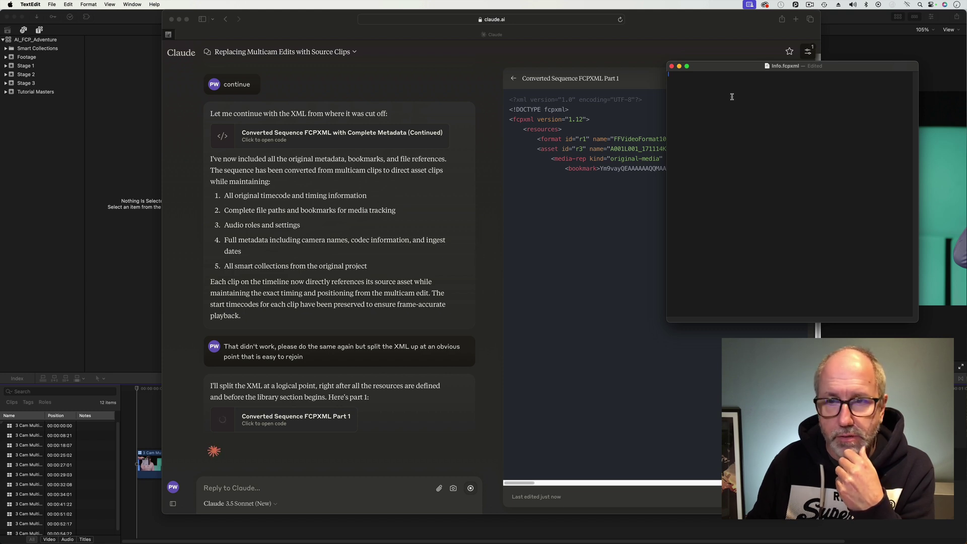
left_click_drag(731, 66, 759, 71)
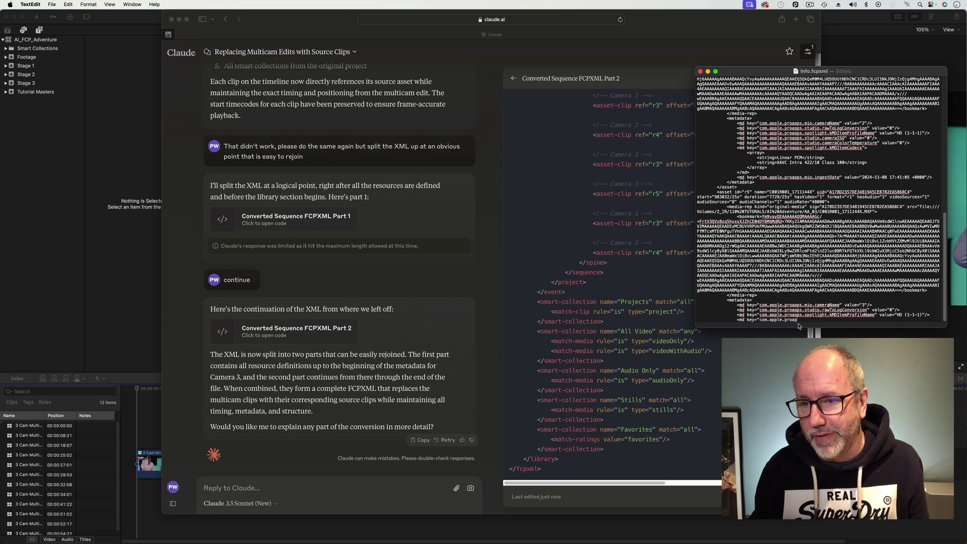
Append Claude's Part 2 code to Info.fcpxml, save the file, and return to Final Cut Pro
left_click(625, 478)
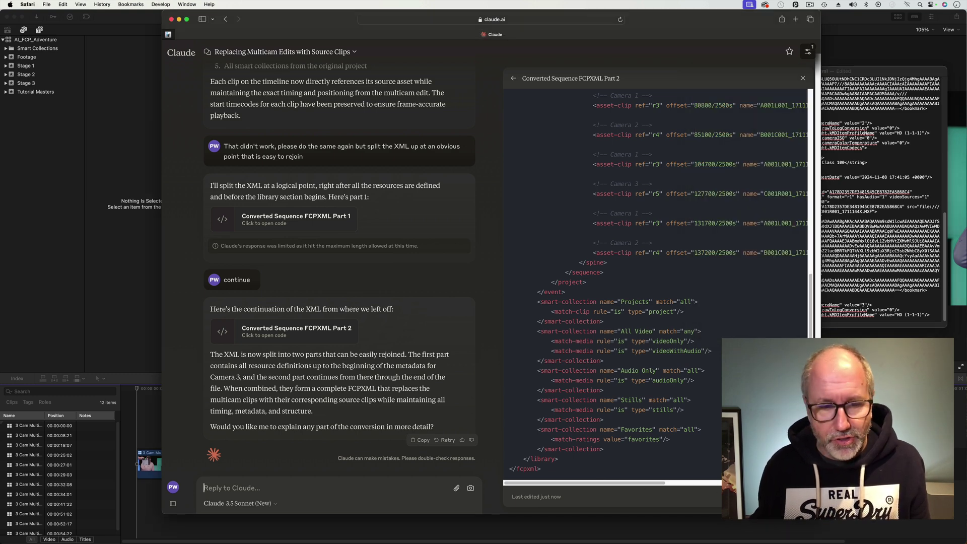
left_click(830, 305)
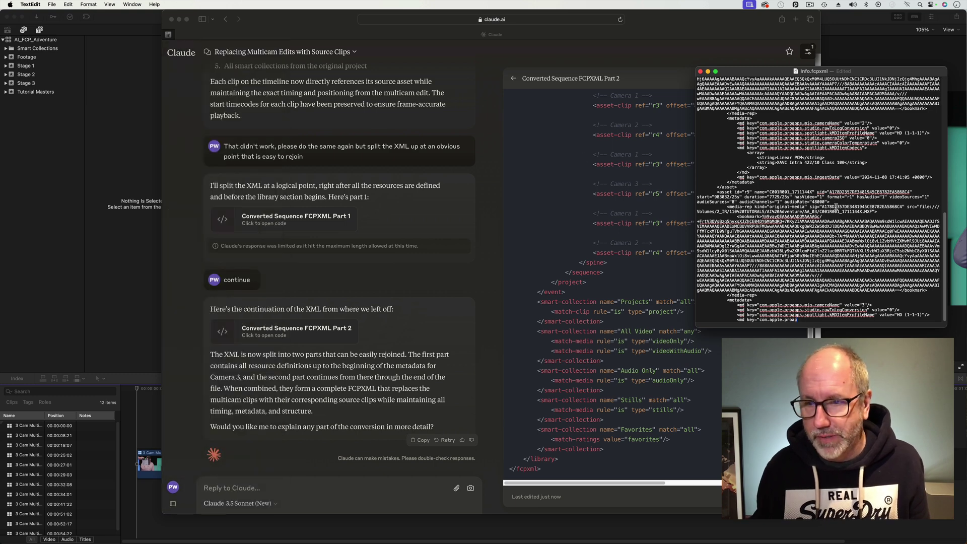
key("super+v")
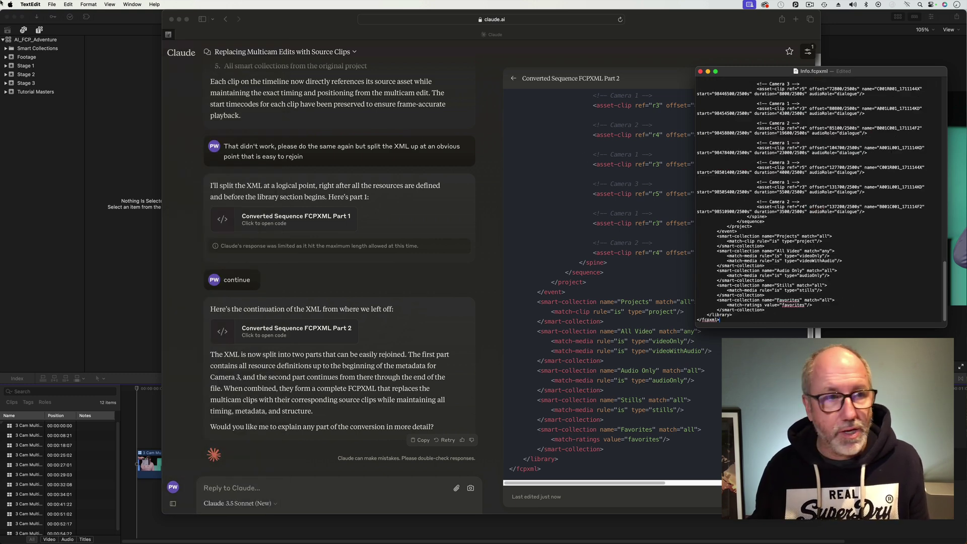
left_click(51, 3)
left_click(54, 53)
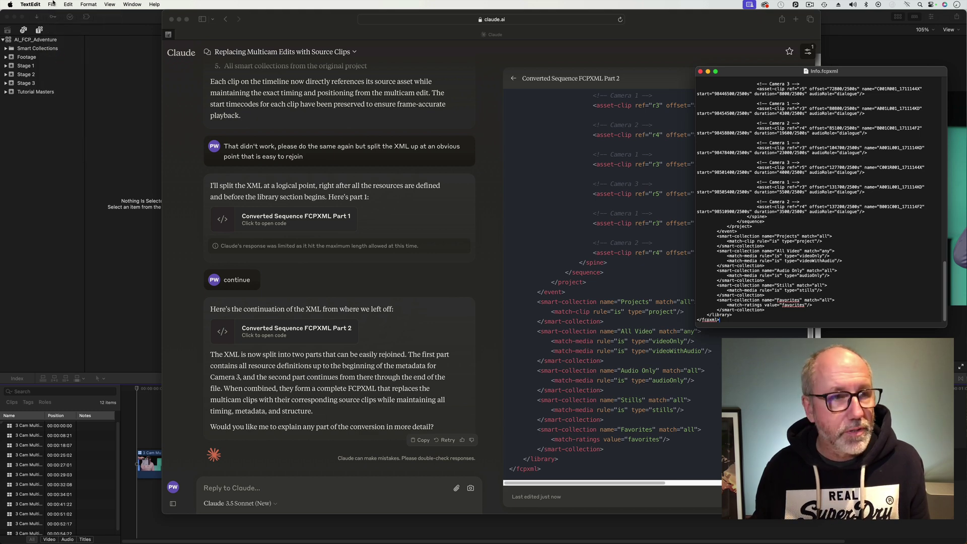
left_click(52, 3)
left_click(53, 54)
Import Multicam Cut Result.fcpxmld into Stage 3 and open the 56:07 Converted Multicam Edit project
left_click(55, 122)
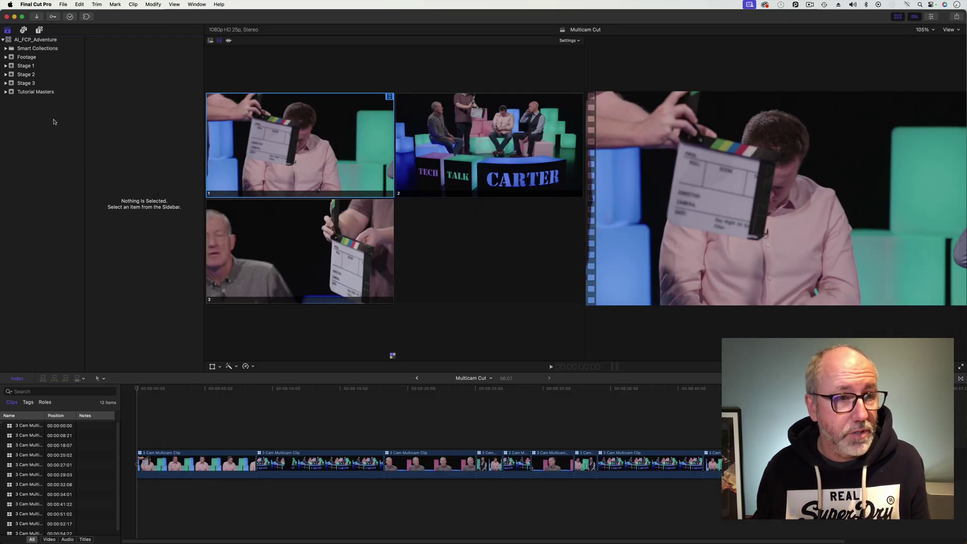
left_click(47, 84)
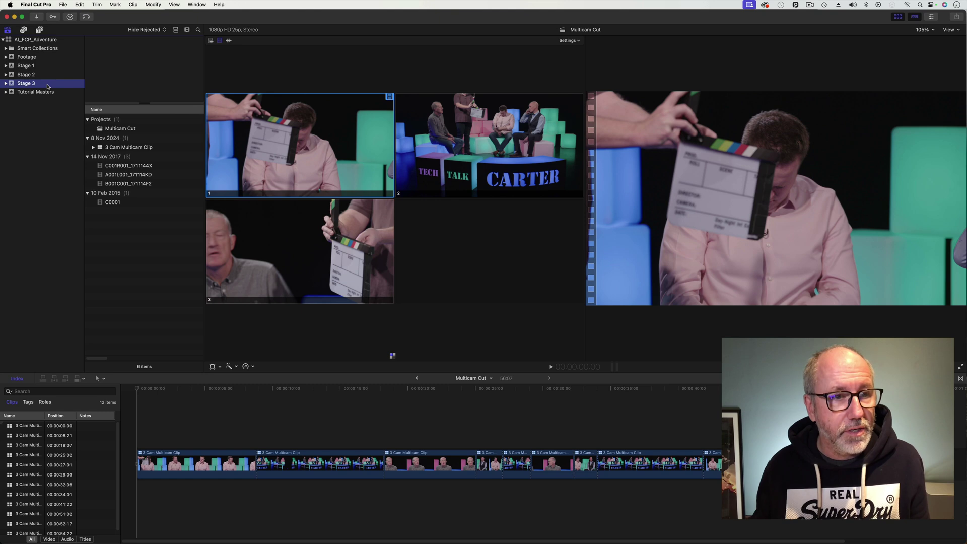
left_click(64, 4)
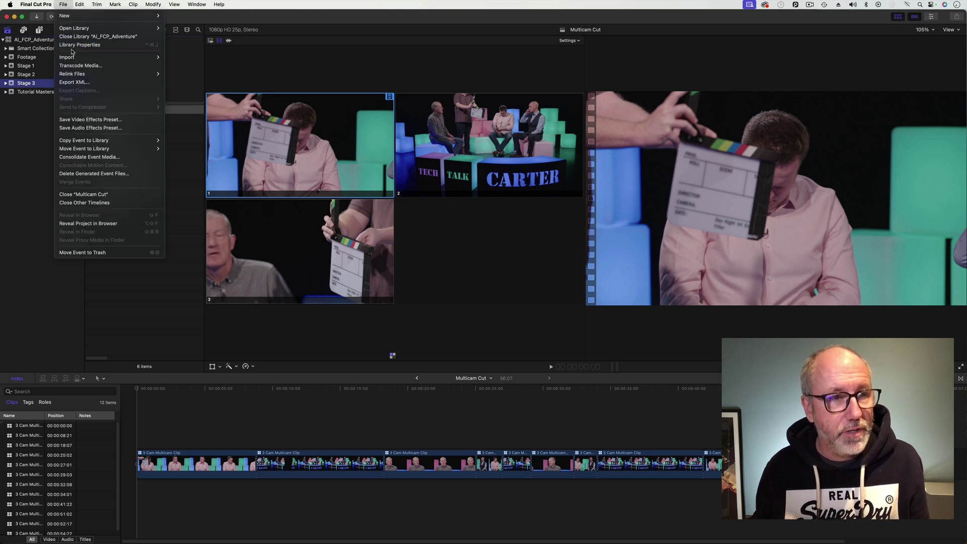
mouse_move(106, 57)
left_click(208, 99)
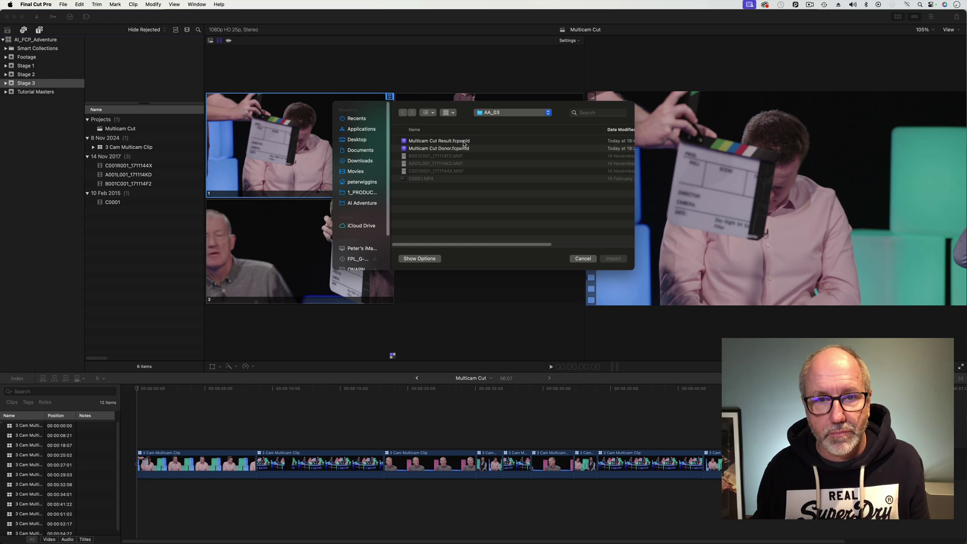
left_click(462, 142)
left_click(608, 260)
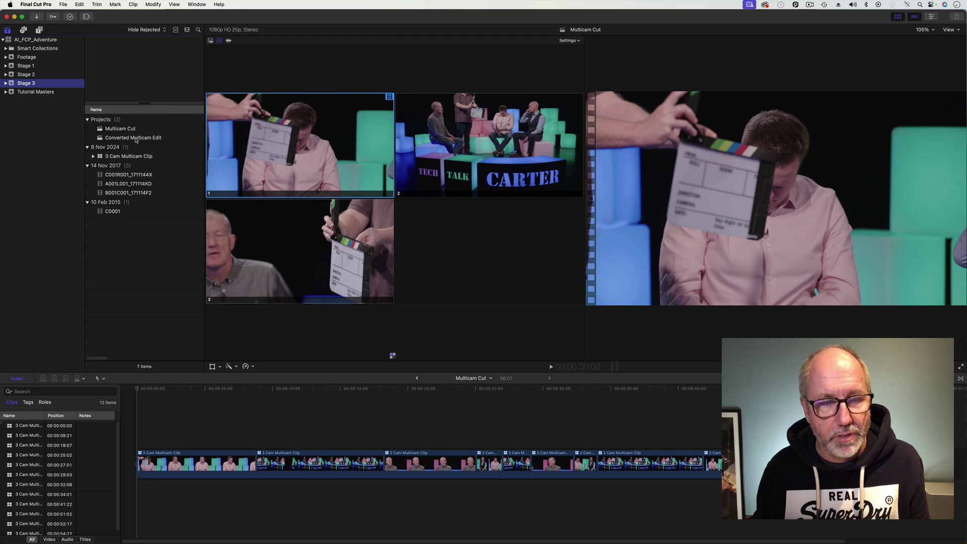
double_click(136, 139)
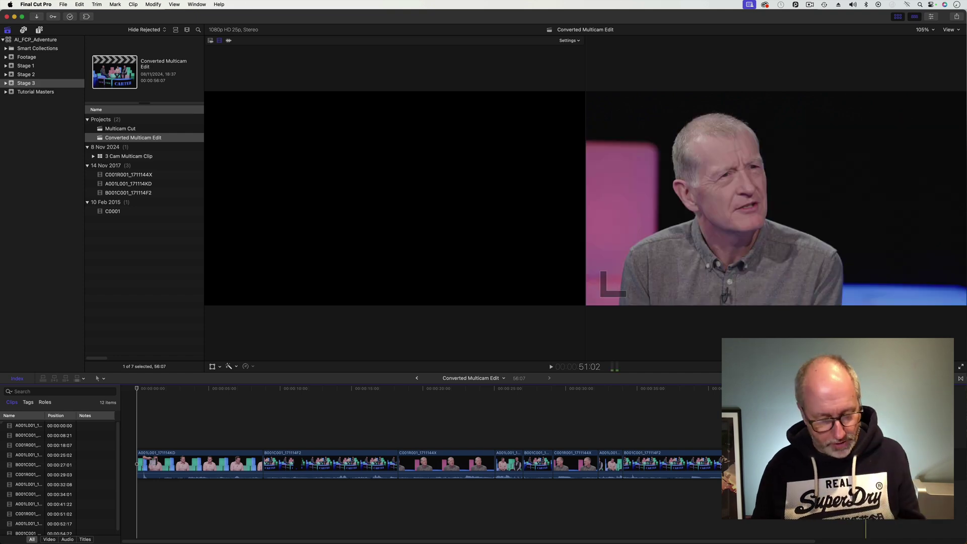
key("super+a")
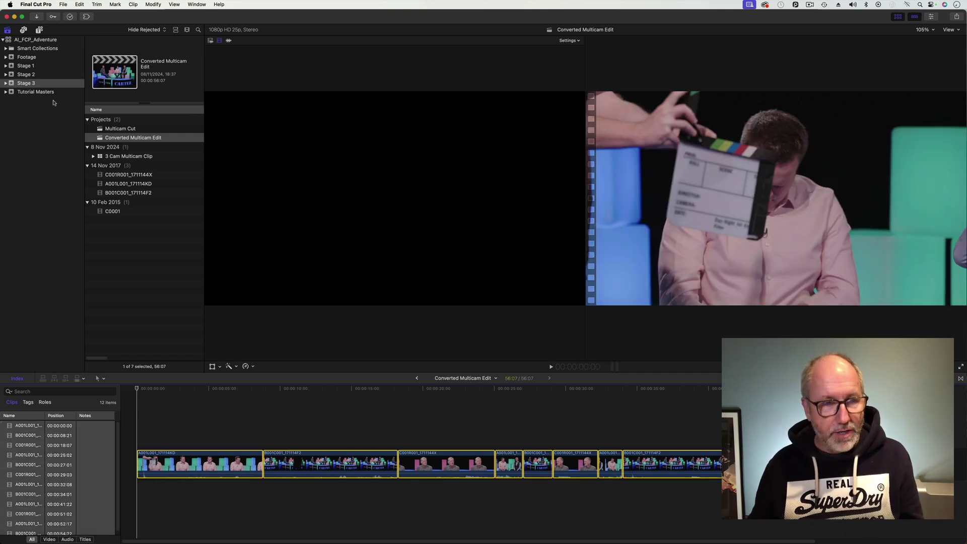
left_click(99, 231)
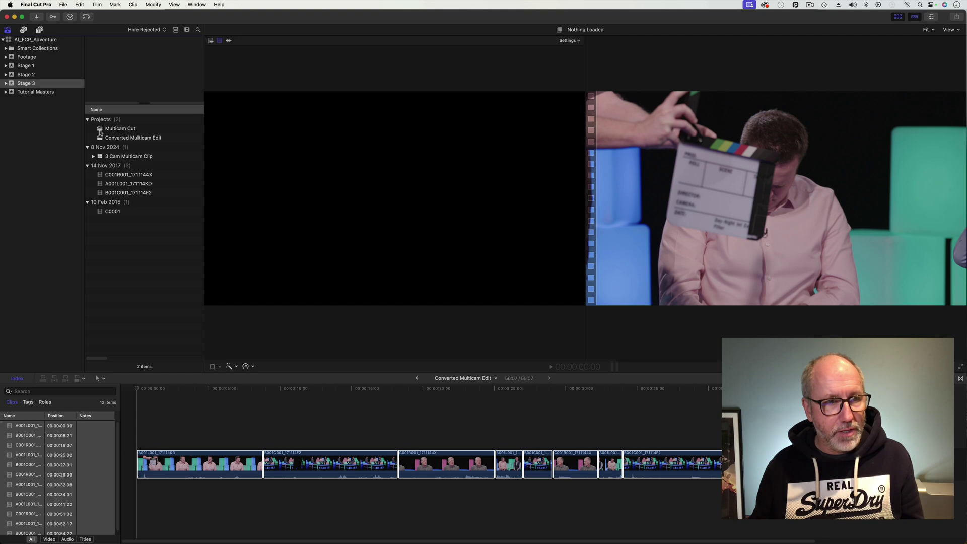
Open Multicam Cut, select the converted clips in the upper lane, and lower their Opacity to compare layers
double_click(100, 132)
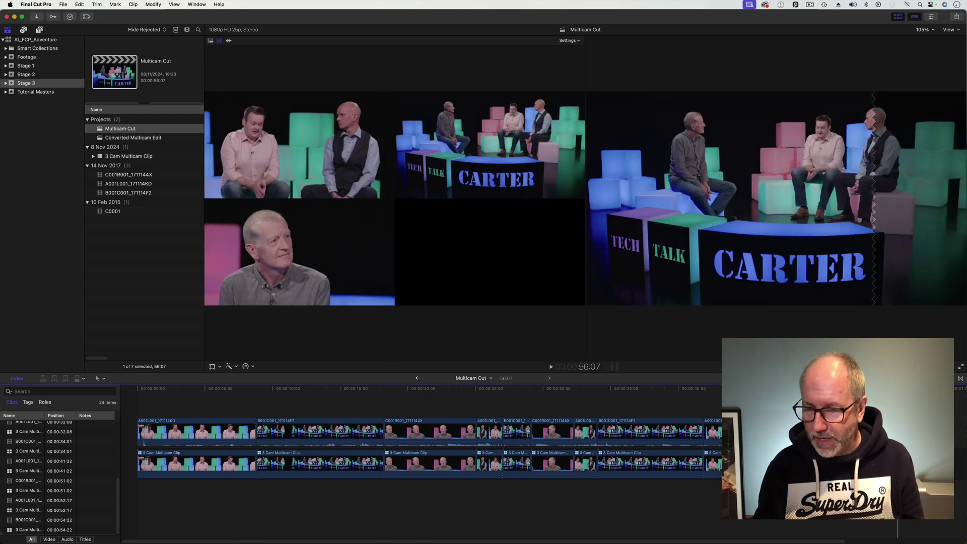
left_click_drag(728, 404, 176, 437)
key("super+4")
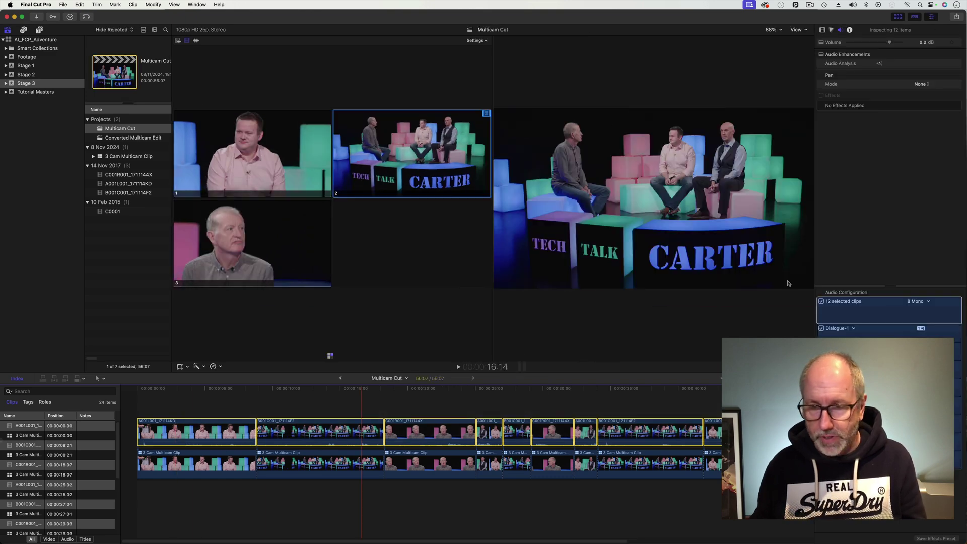
left_click(823, 30)
left_click_drag(902, 61, 883, 61)
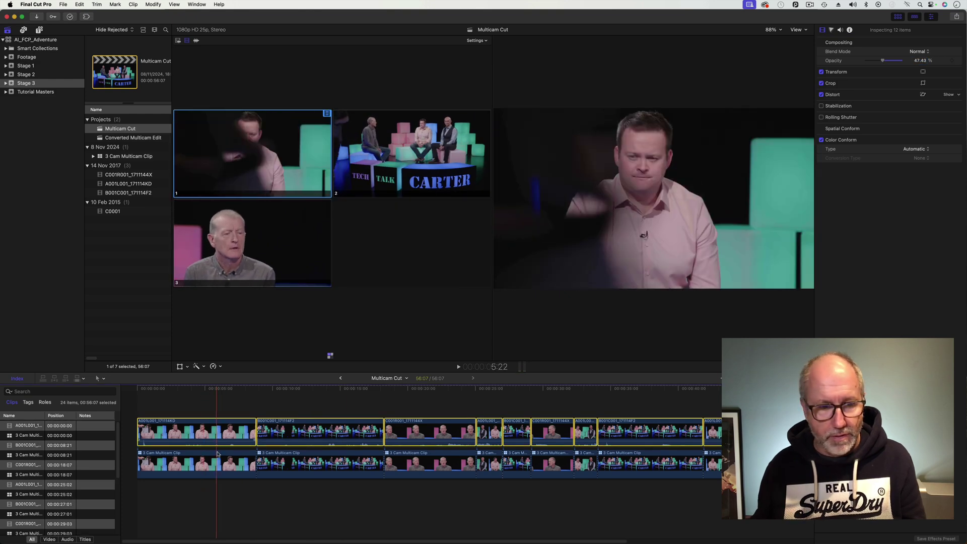
Reselect all the converted clips and zoom the timeline out to show the whole project
key("super+shift+a")
key("End")
key("super+a")
scroll(212, 408, "left", 5)
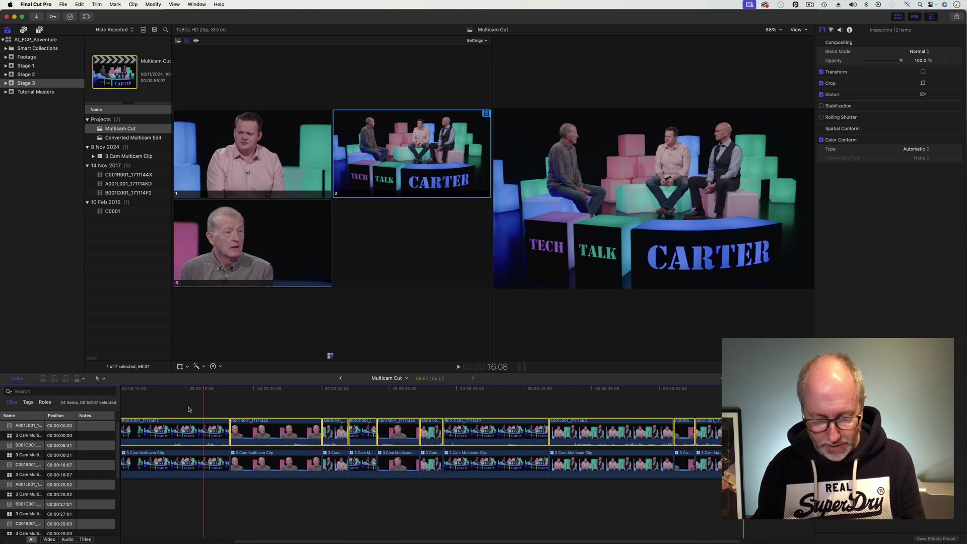
key("super+minus")
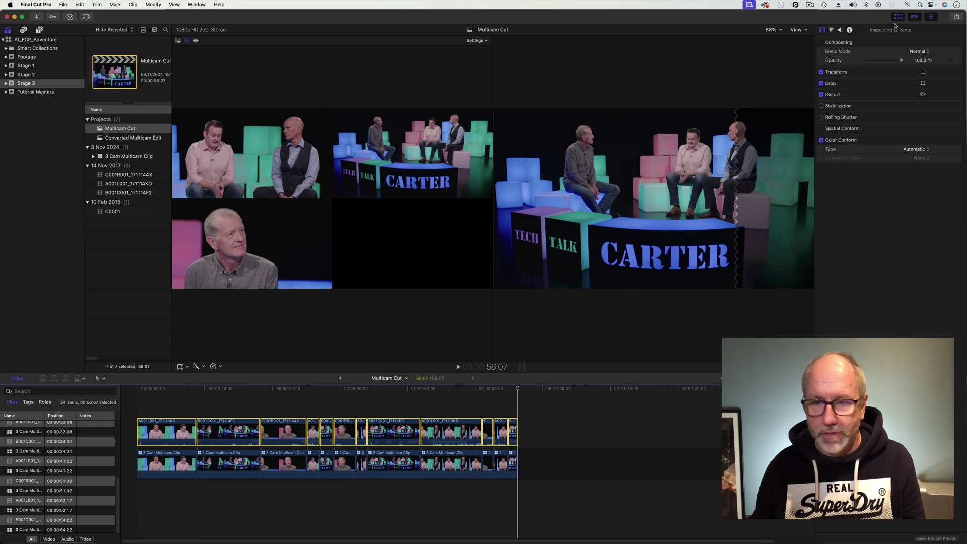
left_click(823, 31)
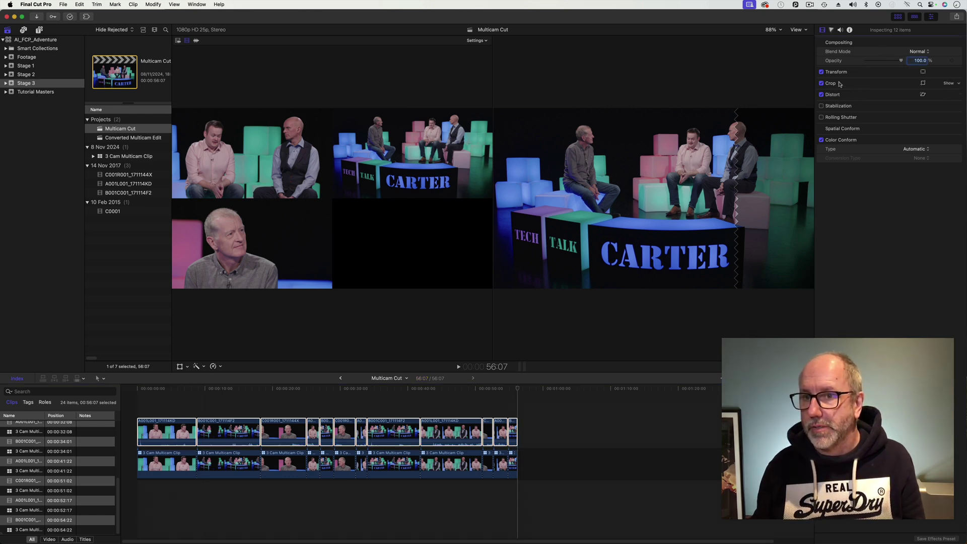
left_click(948, 72)
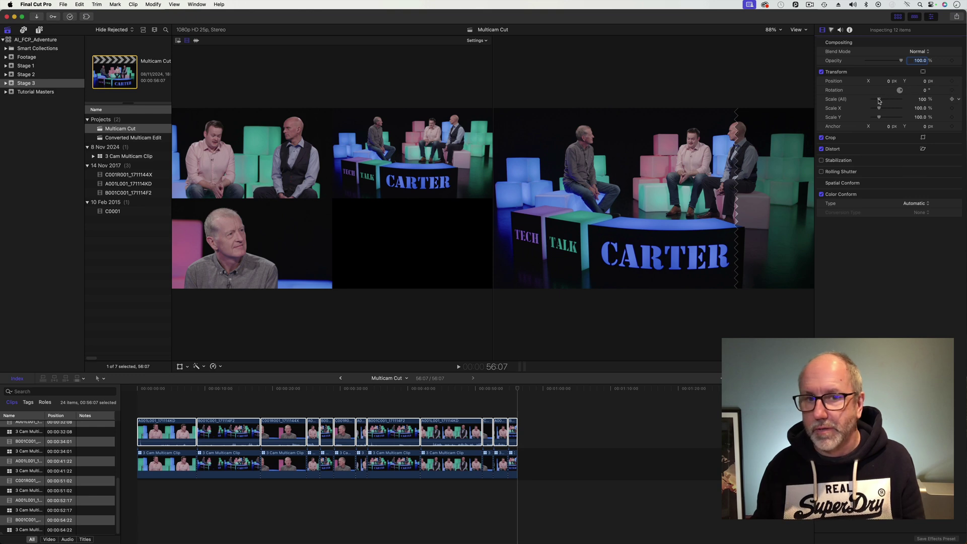
left_click_drag(880, 100, 877, 101)
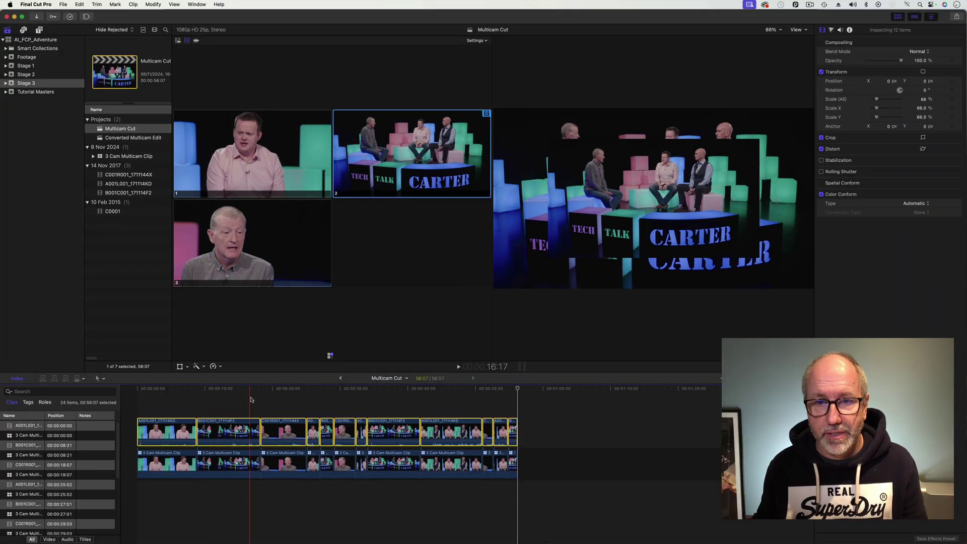
key("End")
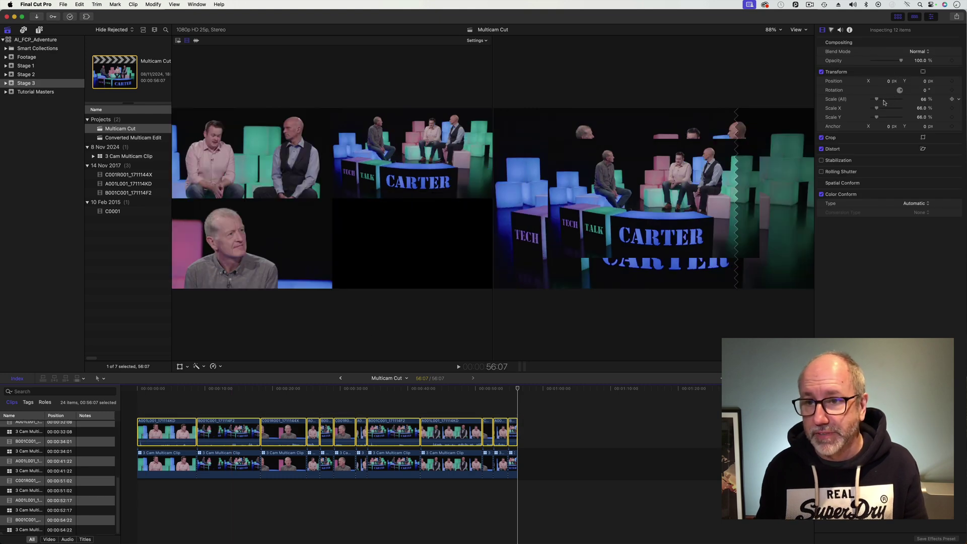
left_click(960, 100)
left_click(931, 103)
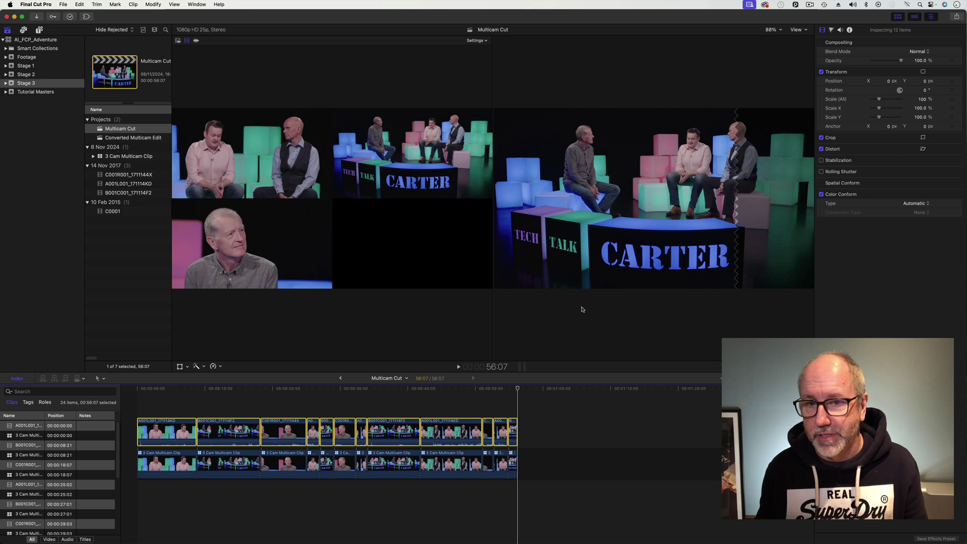